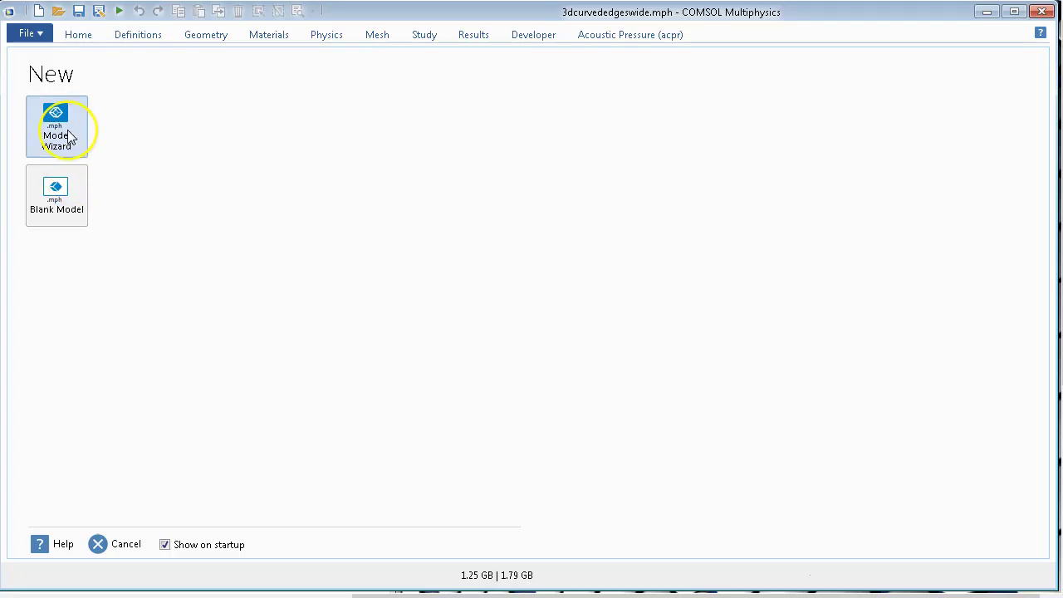
Create a new 3D model with Piezoelectric Devices physics (Solid Mechanics, Electrostatics, Piezoelectric Effect), no study.
left_click(70, 137)
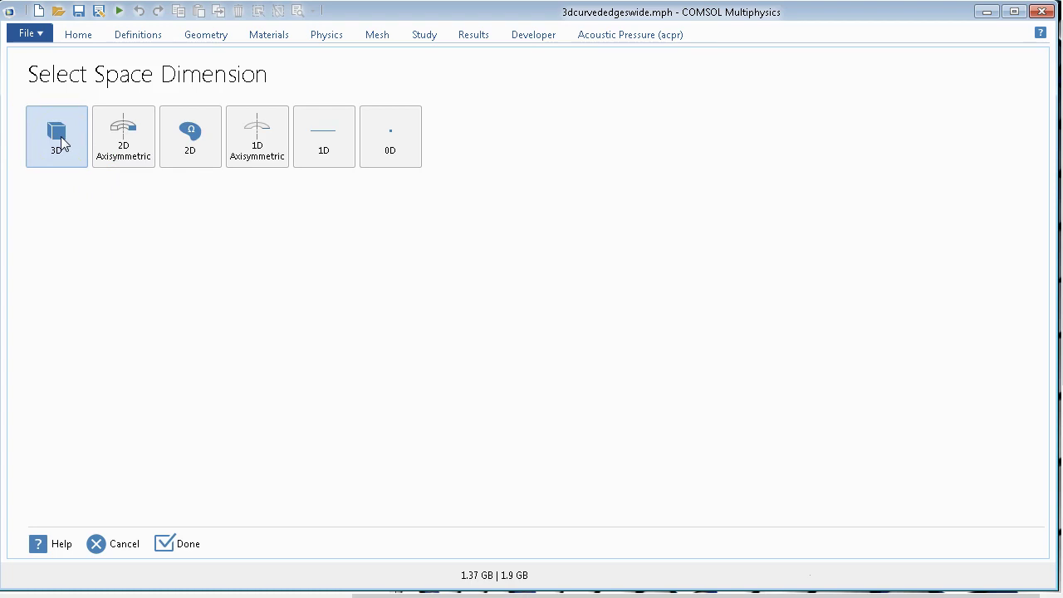
left_click(60, 139)
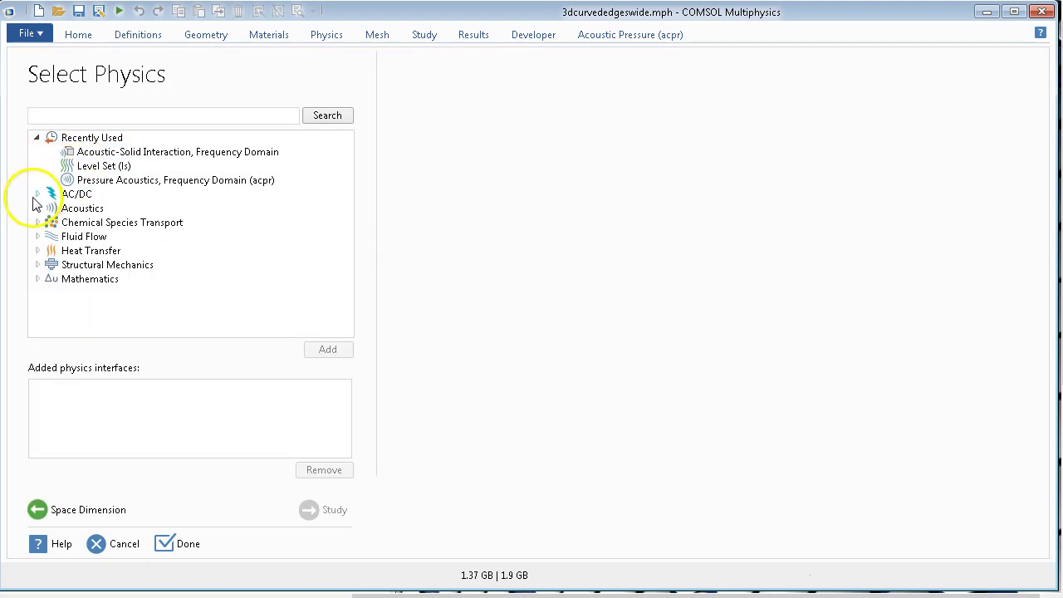
left_click(38, 264)
scroll(66, 275, "down", 2)
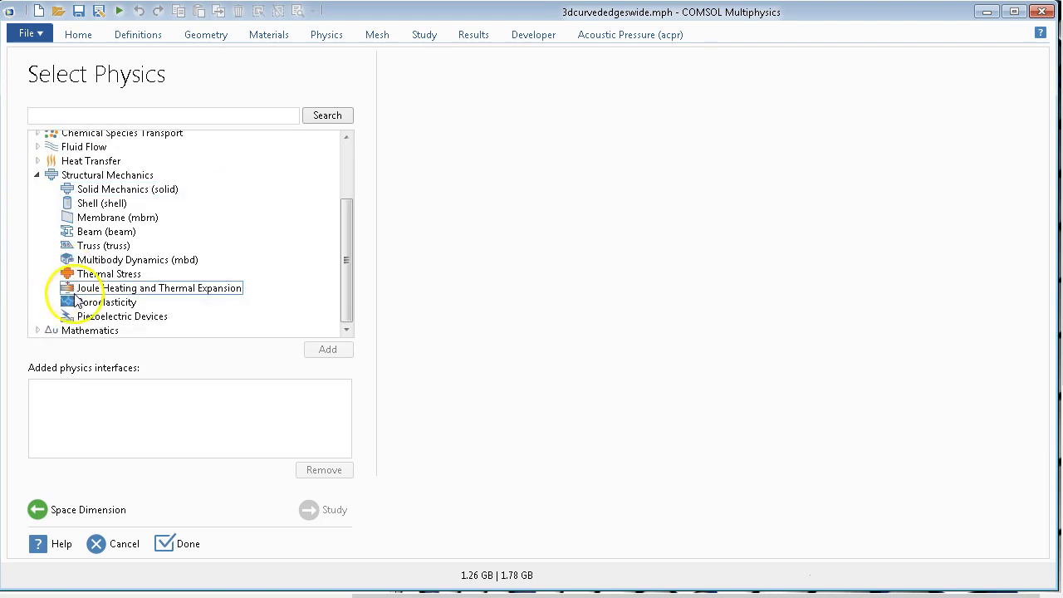
left_click(83, 316)
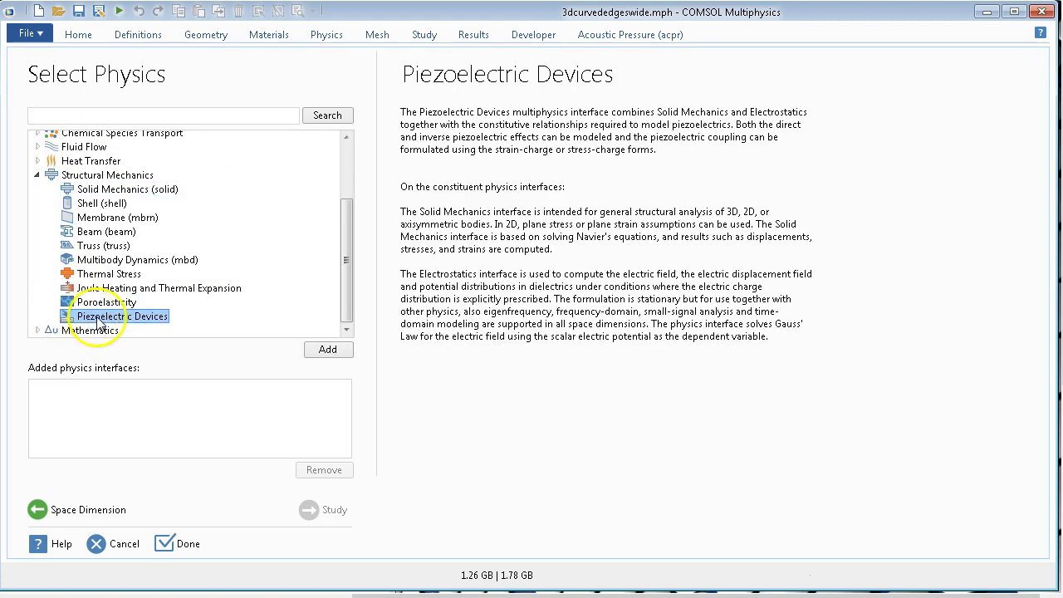
left_click(328, 349)
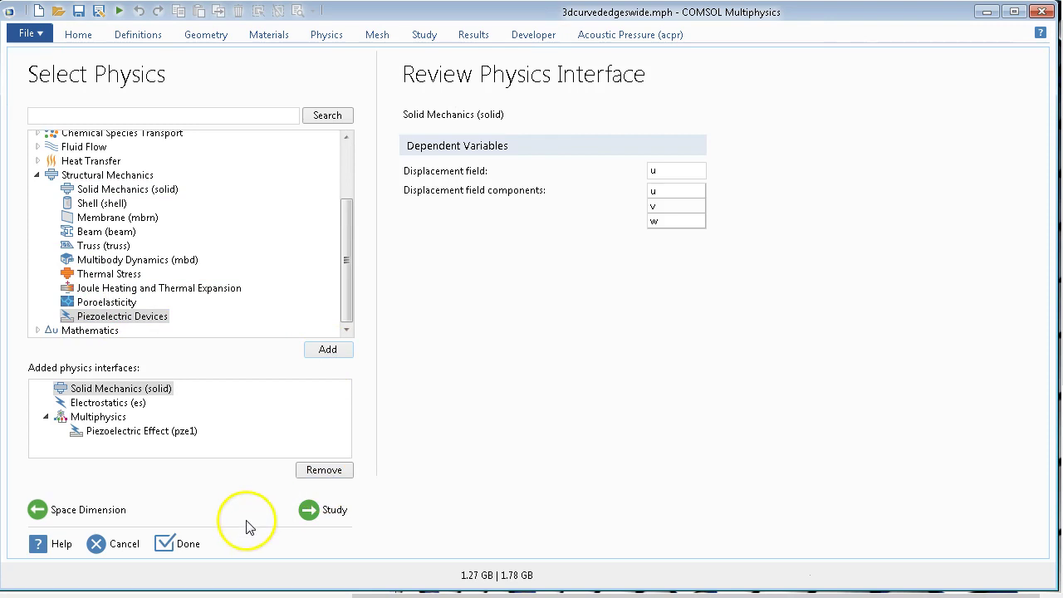
left_click(334, 509)
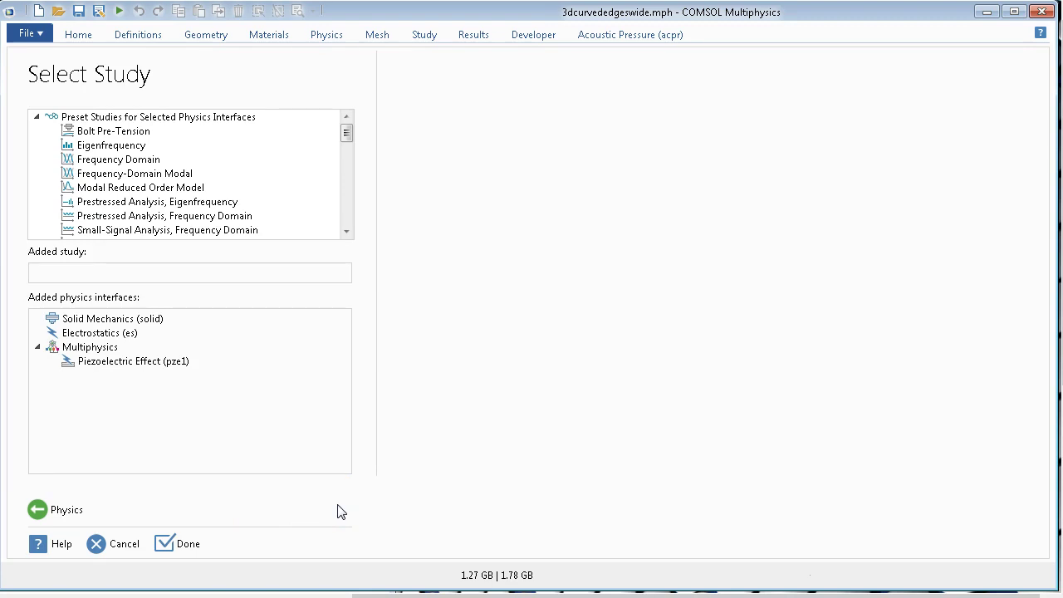
left_click(187, 548)
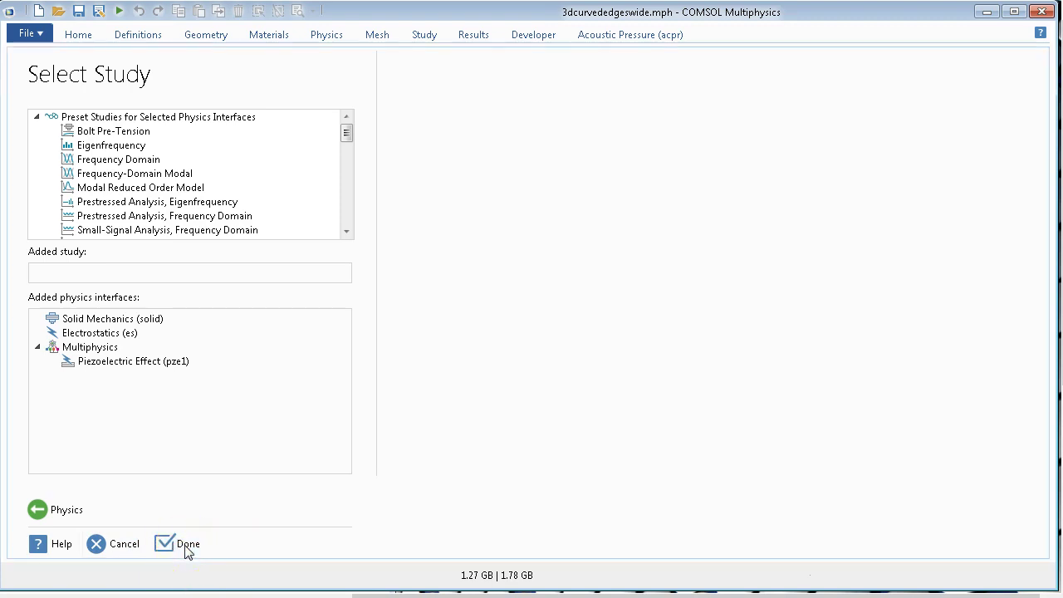
left_click(187, 546)
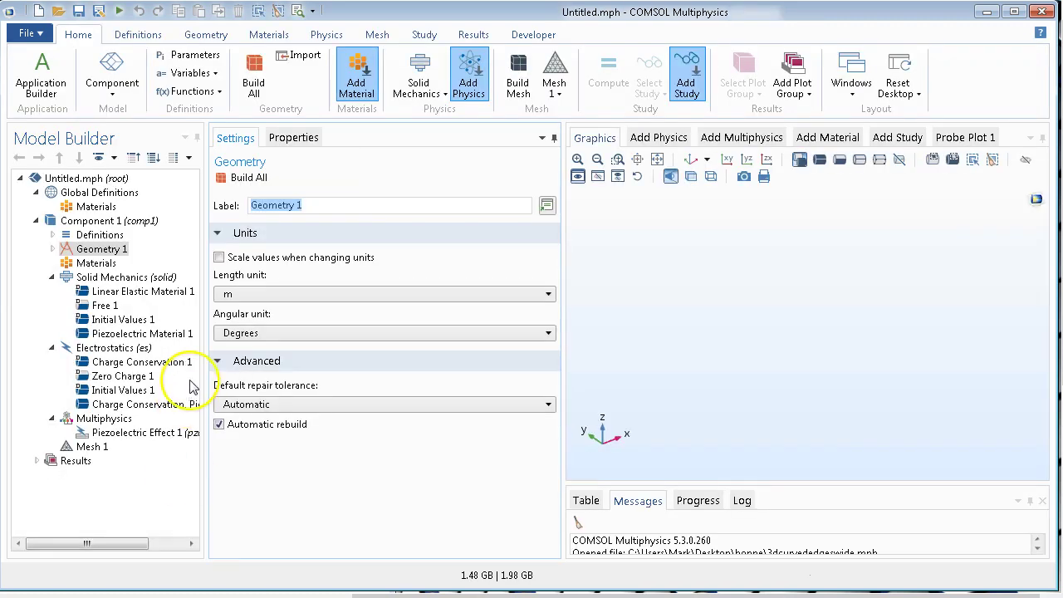
Set the Geometry 1 length unit to mm.
left_click(297, 297)
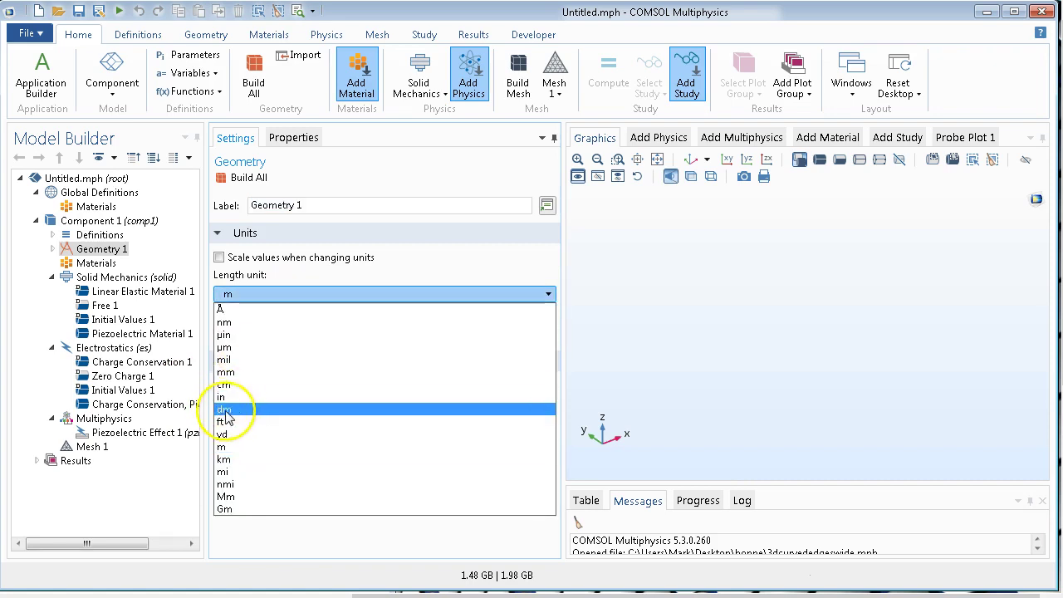
left_click(244, 373)
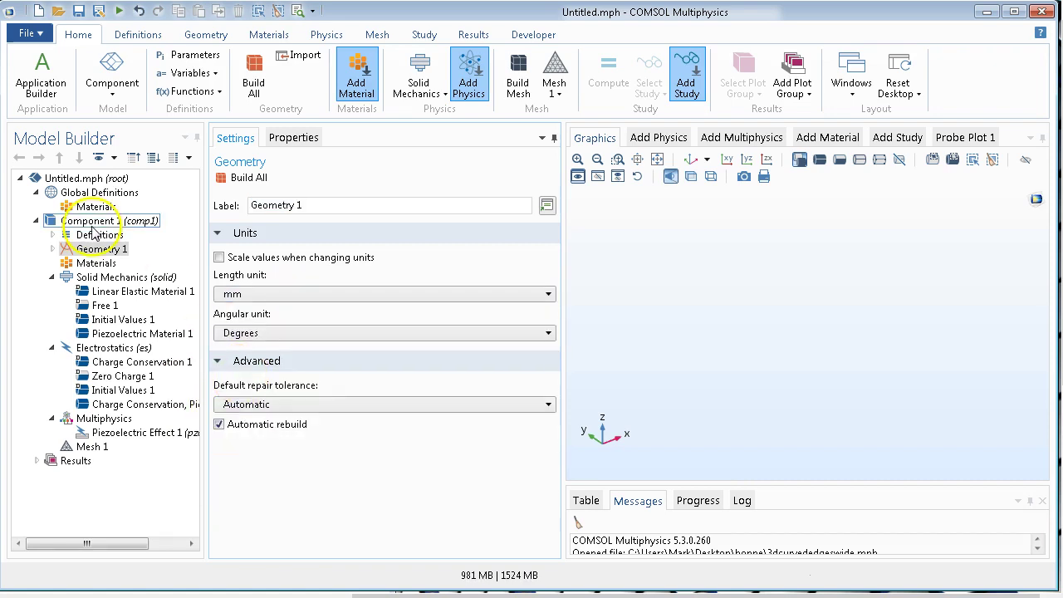
left_click(93, 251)
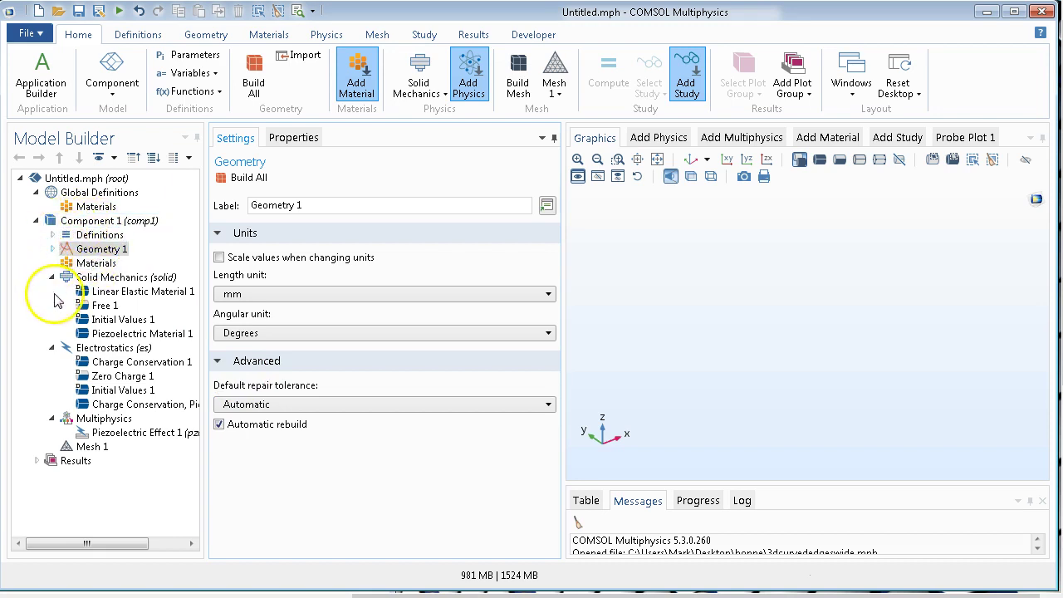
left_click(98, 250)
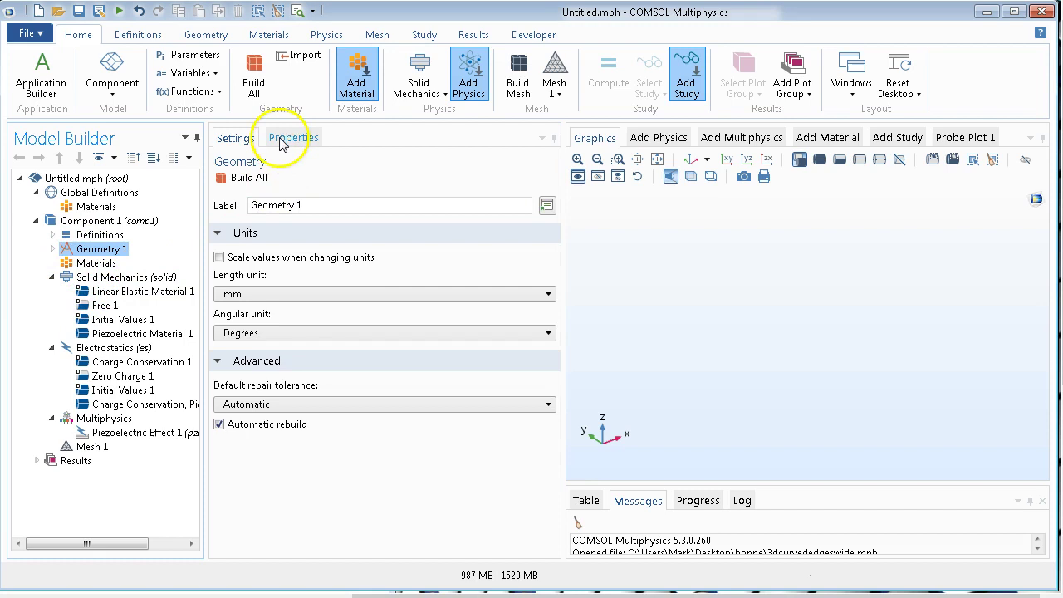
Add a work plane from the Geometry tools, then delete it.
left_click(200, 36)
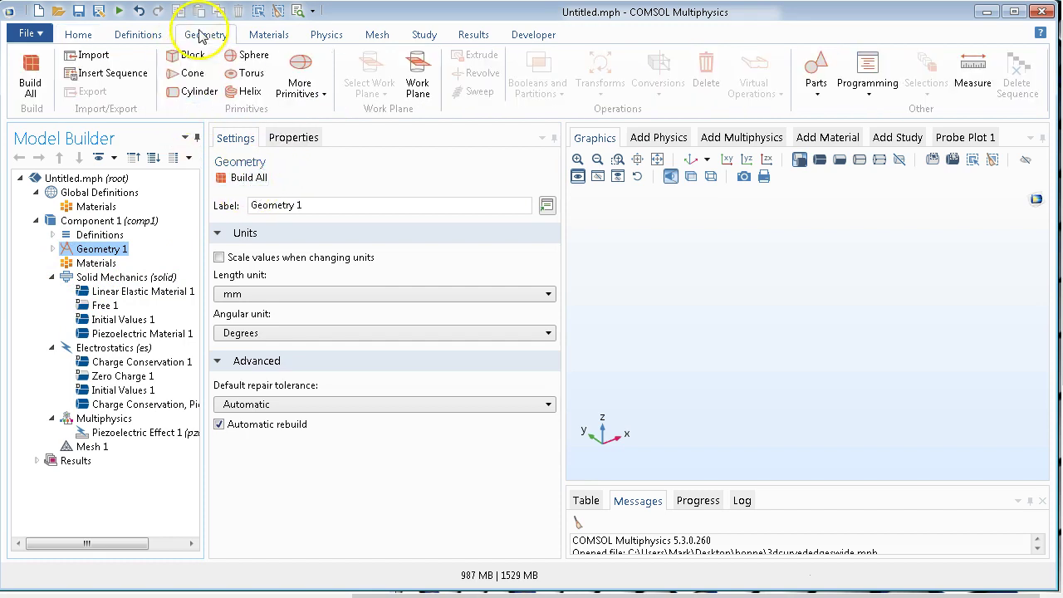
left_click(420, 77)
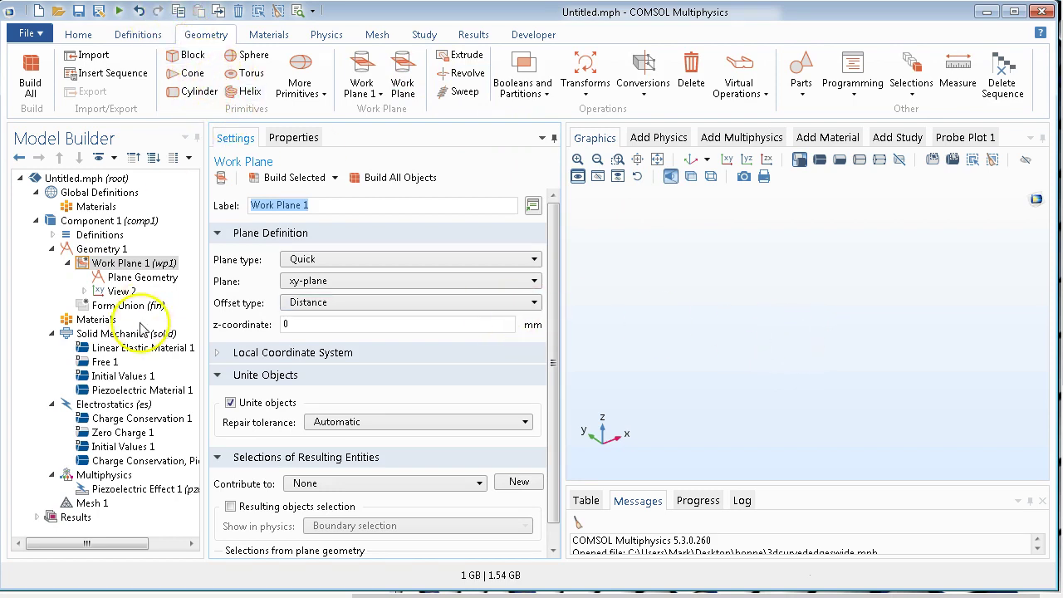
key("Delete")
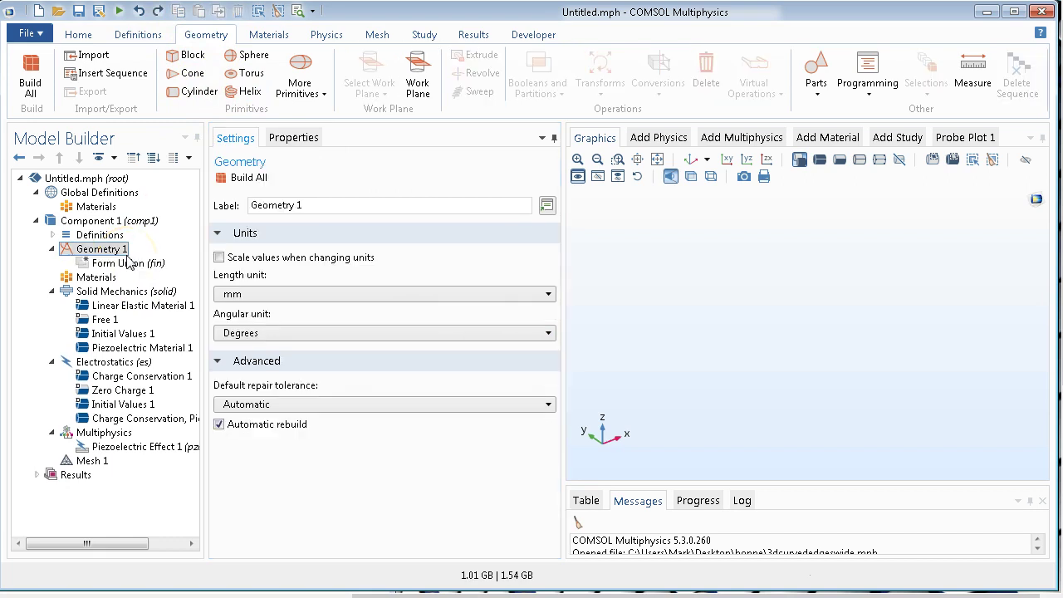
Create and build Cylinder 1 with radius 10 mm and height 10 mm.
left_click(198, 91)
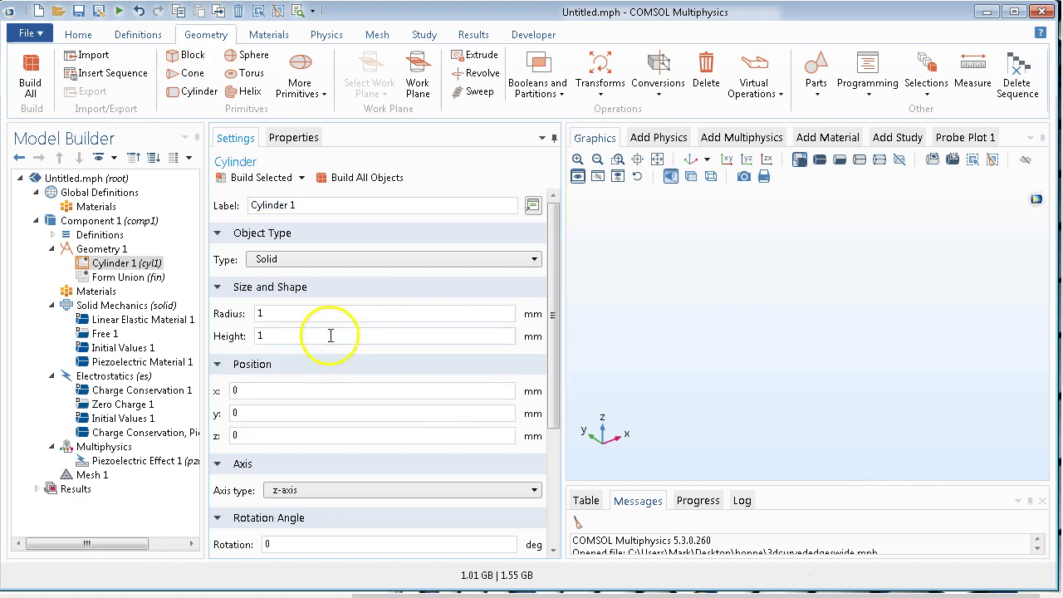
left_click_drag(280, 312, 235, 316)
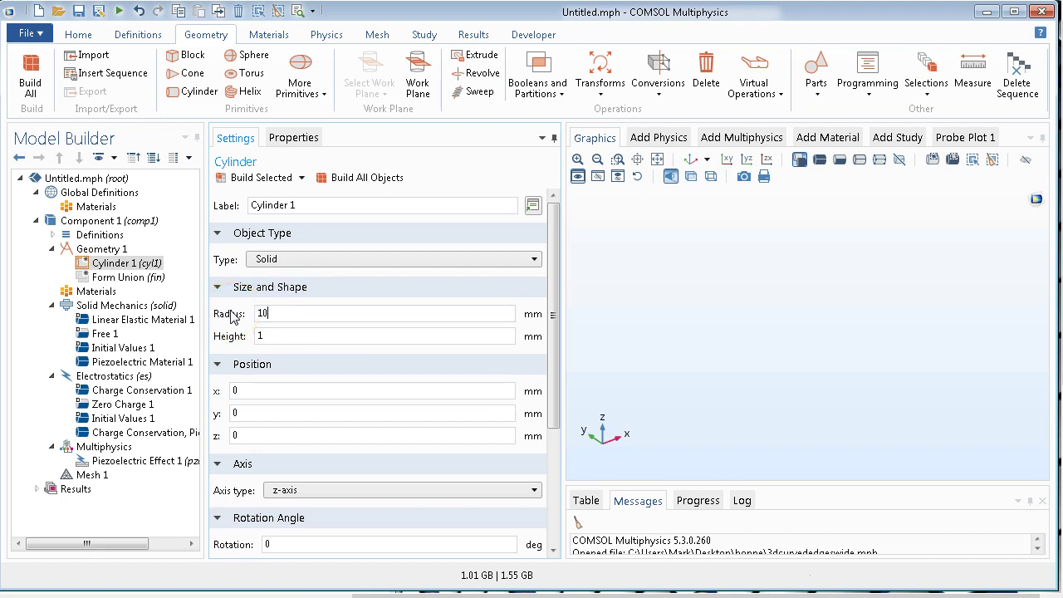
left_click_drag(253, 341, 216, 349)
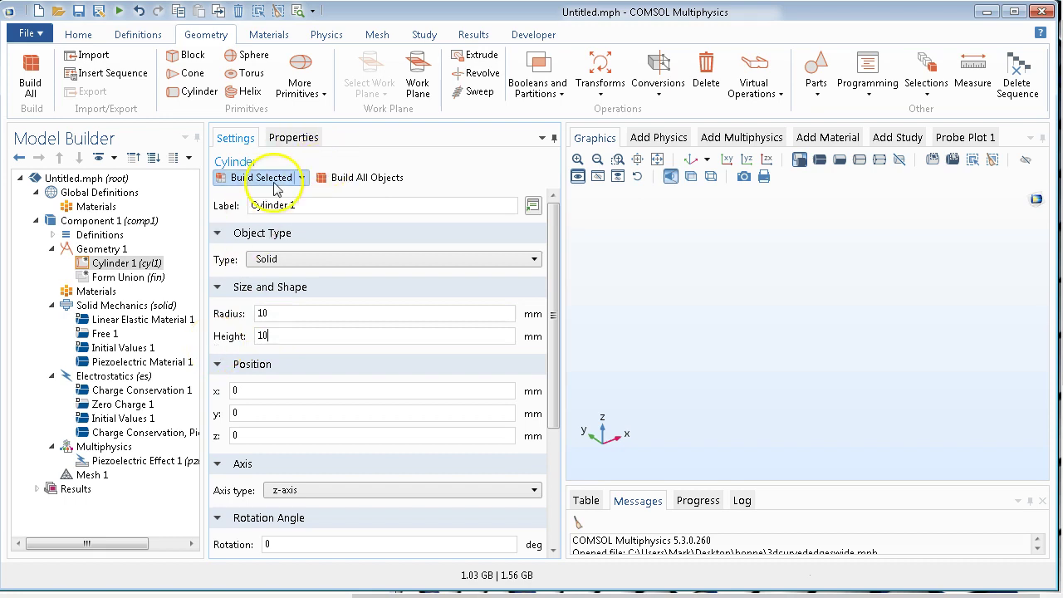
left_click(349, 189)
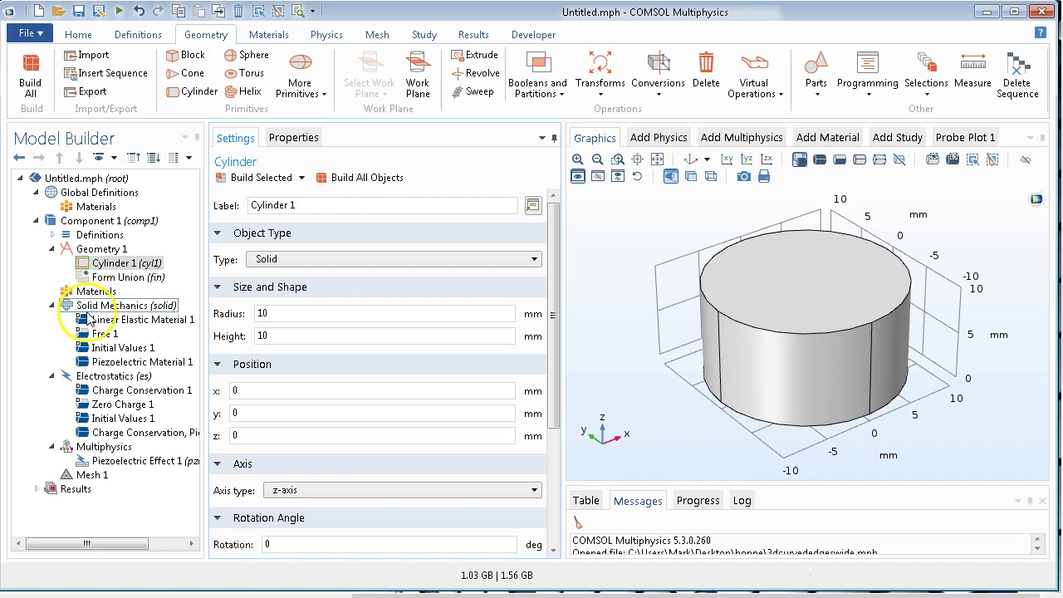
left_click(101, 363)
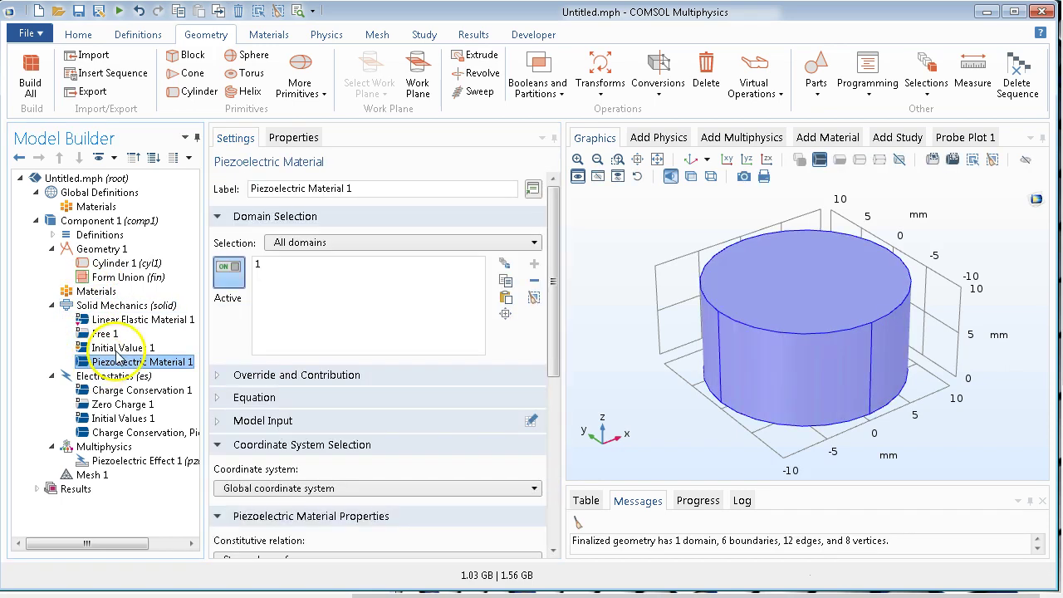
Search the material library for 'pzt' and add Lead Zirconate Titanate (PZT-4) to the component.
left_click(97, 292)
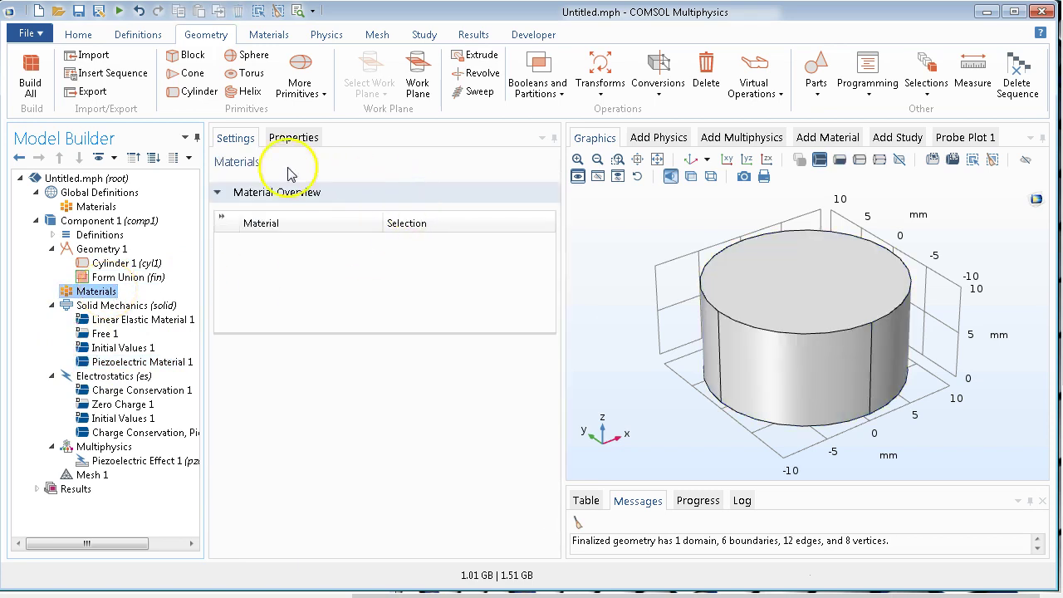
right_click(106, 298)
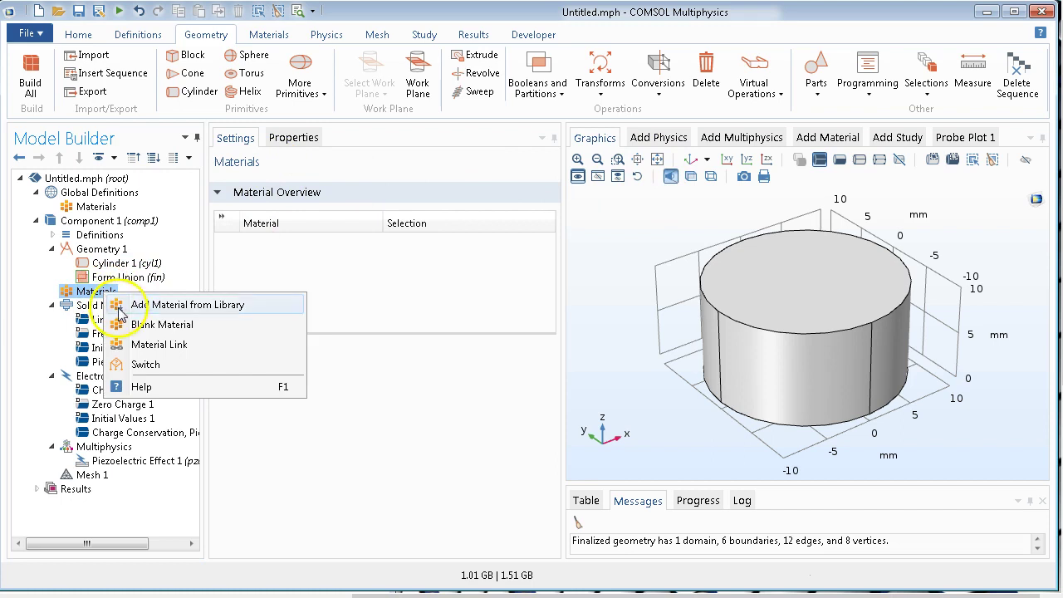
left_click(135, 304)
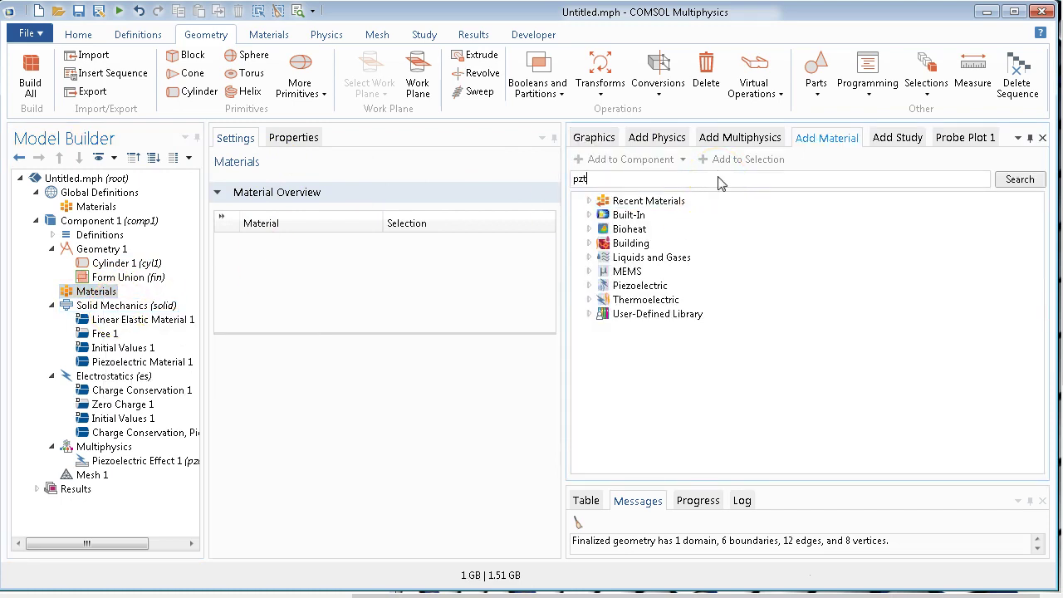
left_click(1020, 179)
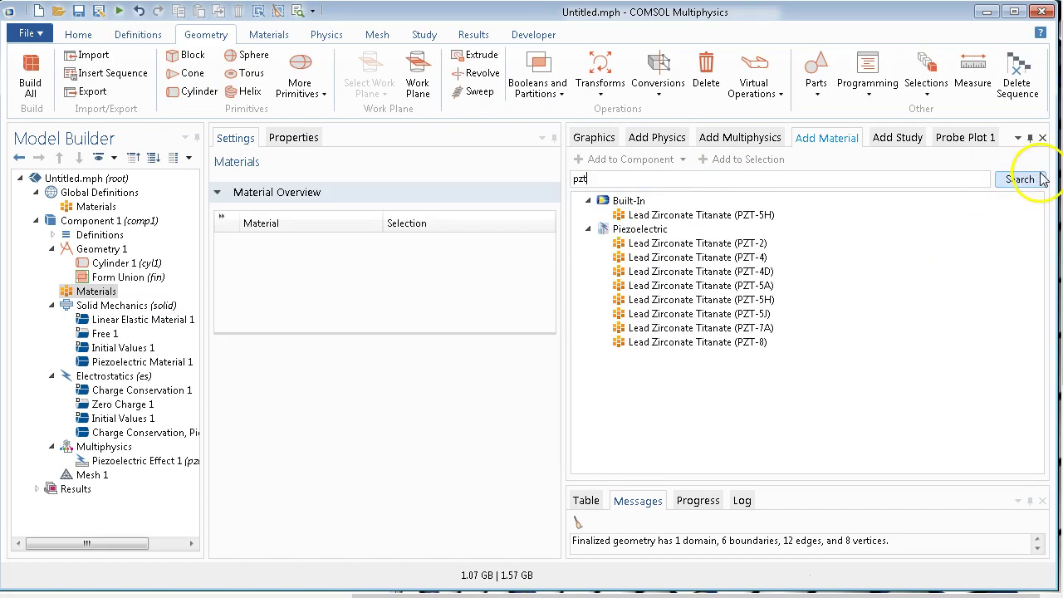
left_click(736, 257)
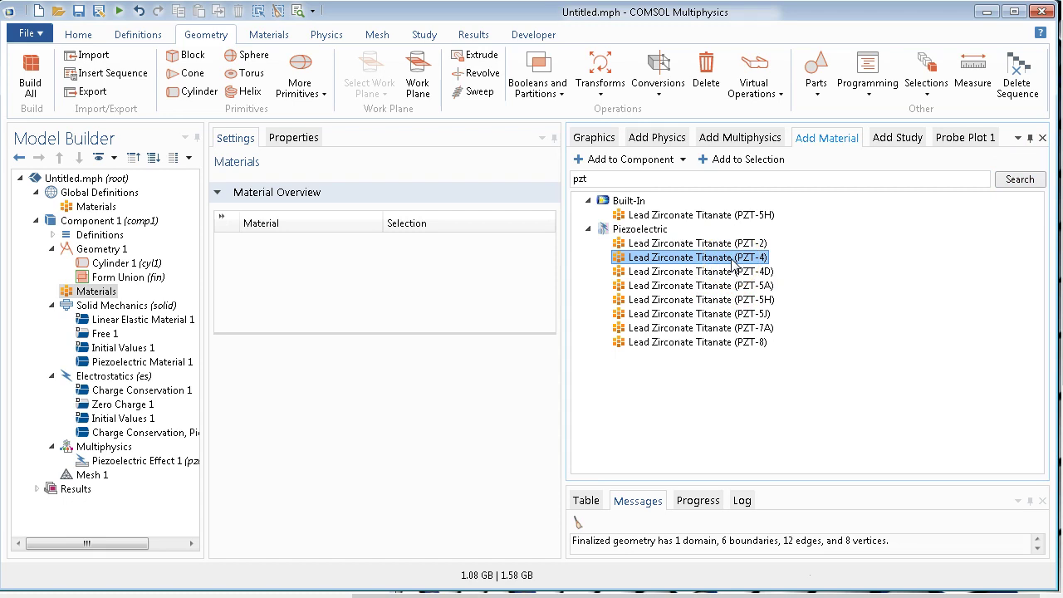
left_click(629, 159)
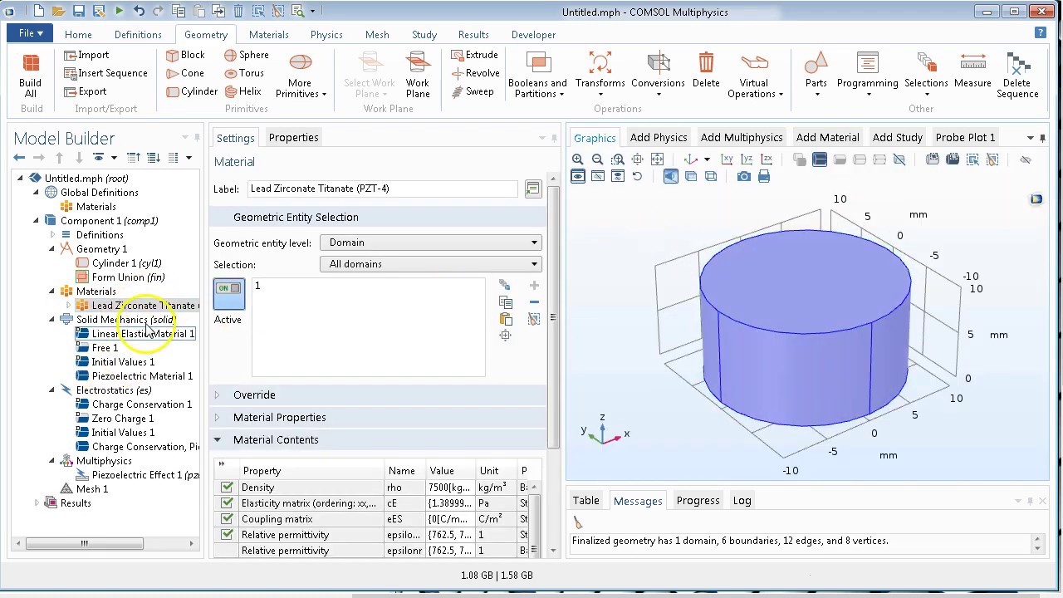
mouse_move(656, 420)
left_mouse_down()
mouse_move(648, 273)
mouse_move(658, 279)
left_mouse_up()
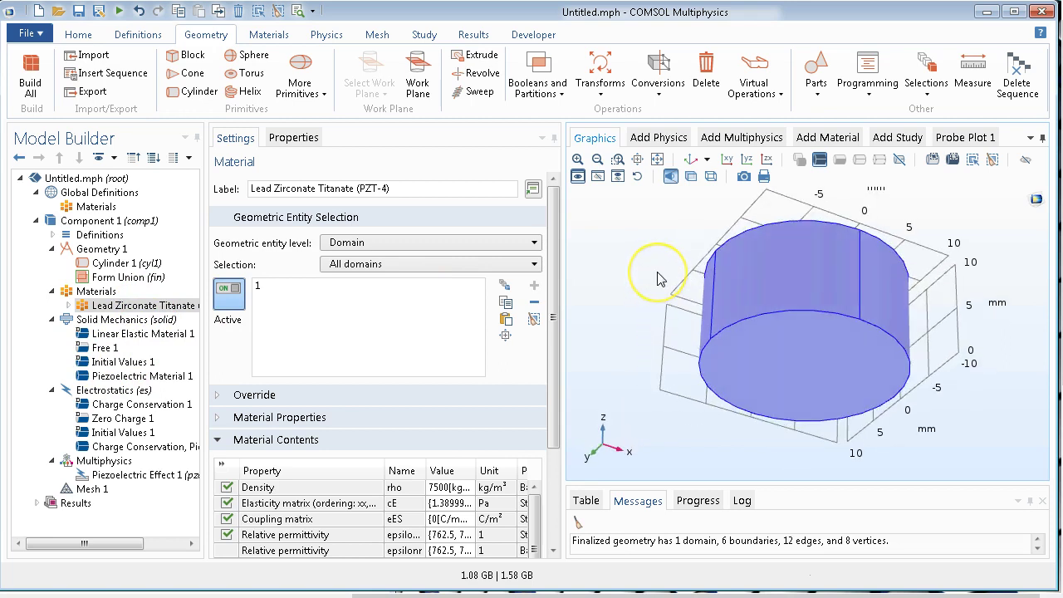
Add Fixed Constraint 1 under Solid Mechanics on boundary 3, the cylinder's bottom face.
left_click(119, 322)
right_click(120, 324)
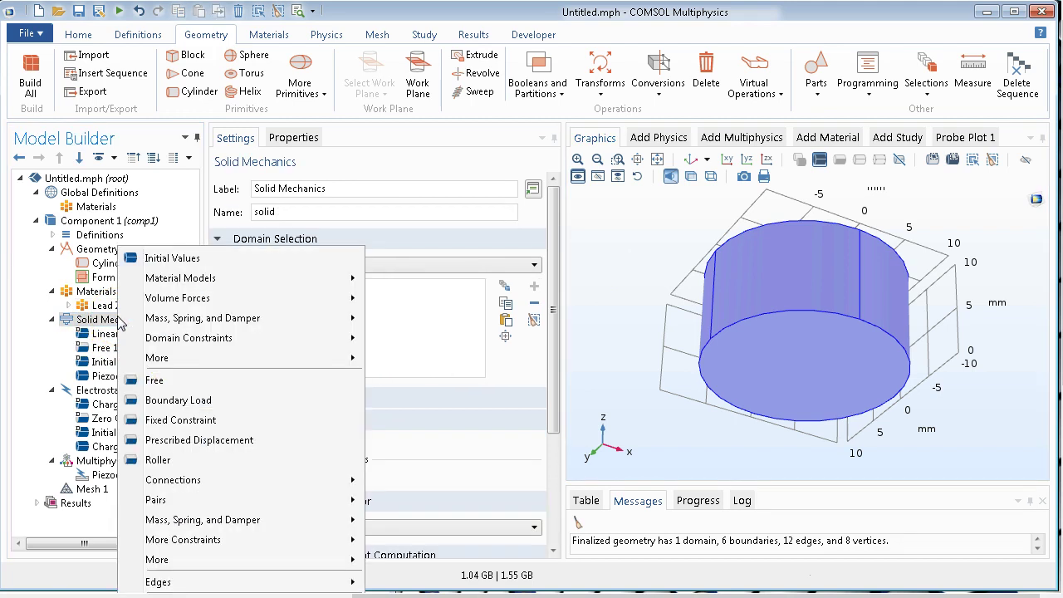
left_click(237, 419)
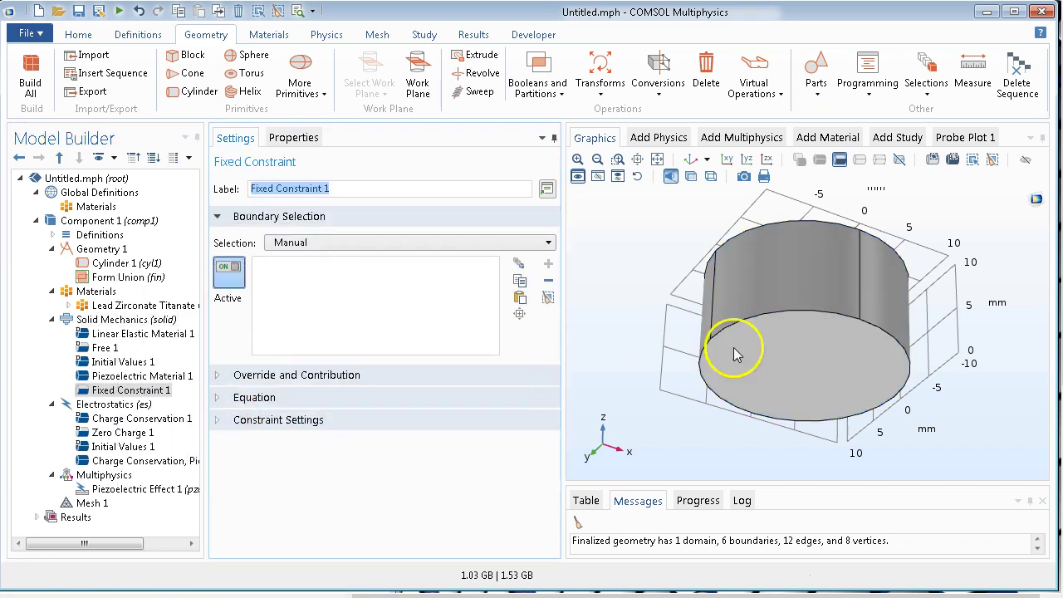
left_click(804, 364)
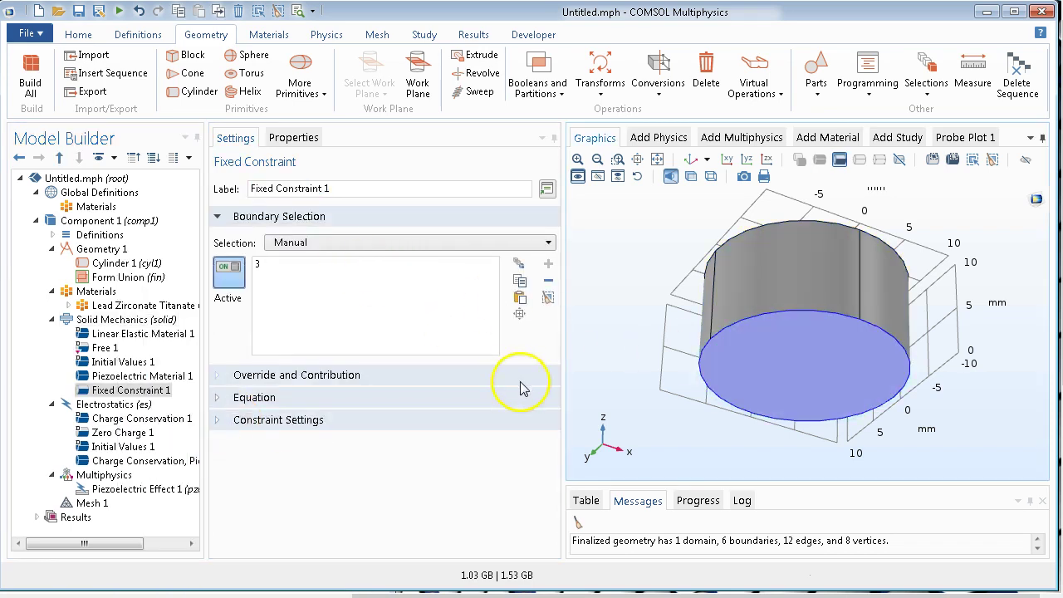
left_click_drag(665, 278, 662, 404)
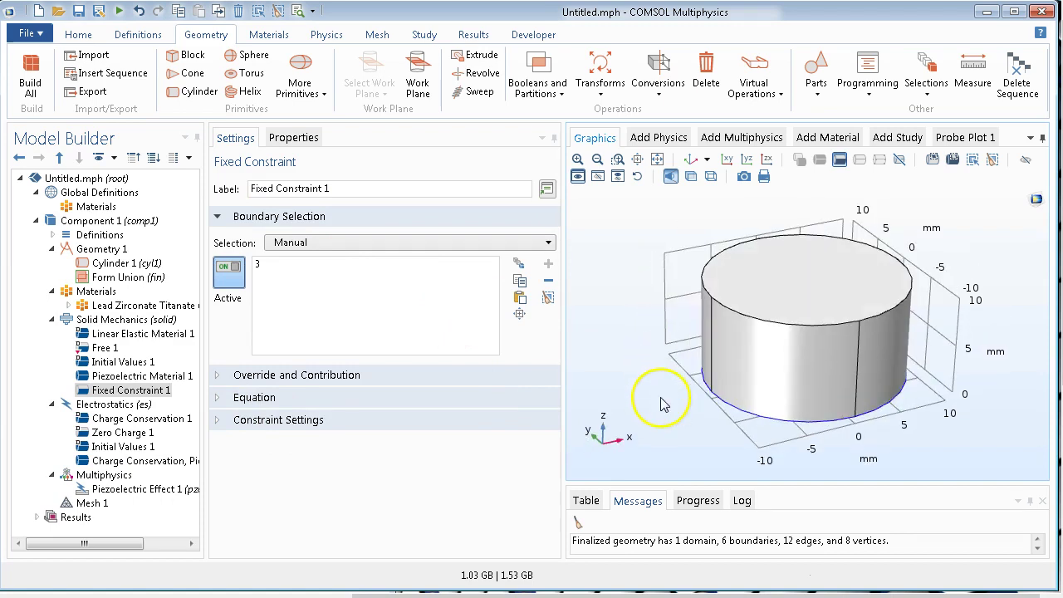
Inspect Electrostatics, Zero Charge 1 and Initial Values 1, toggling Zero Charge inactive and back active.
left_click(127, 405)
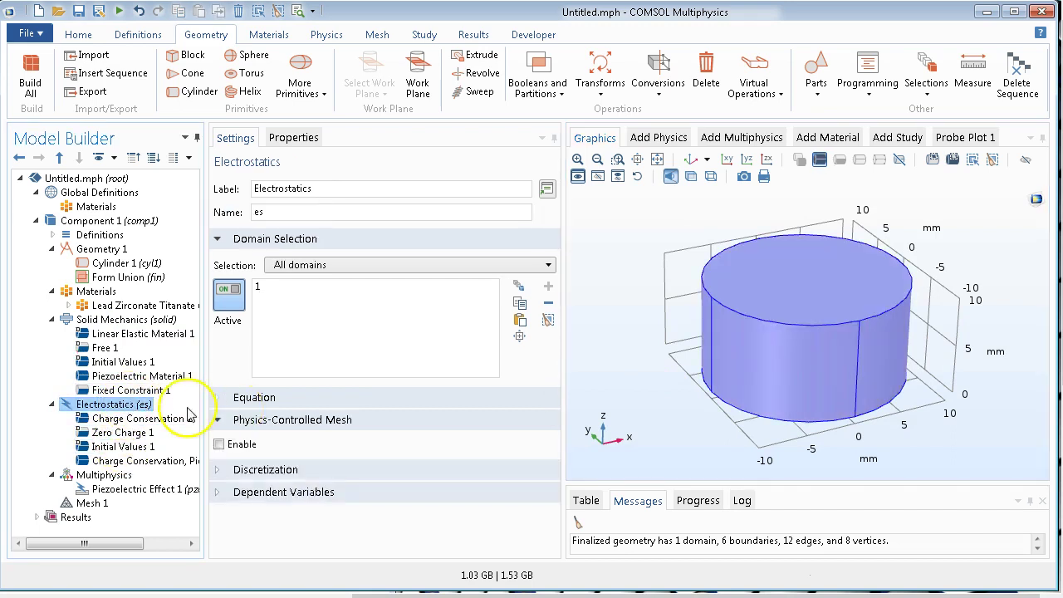
left_click(138, 435)
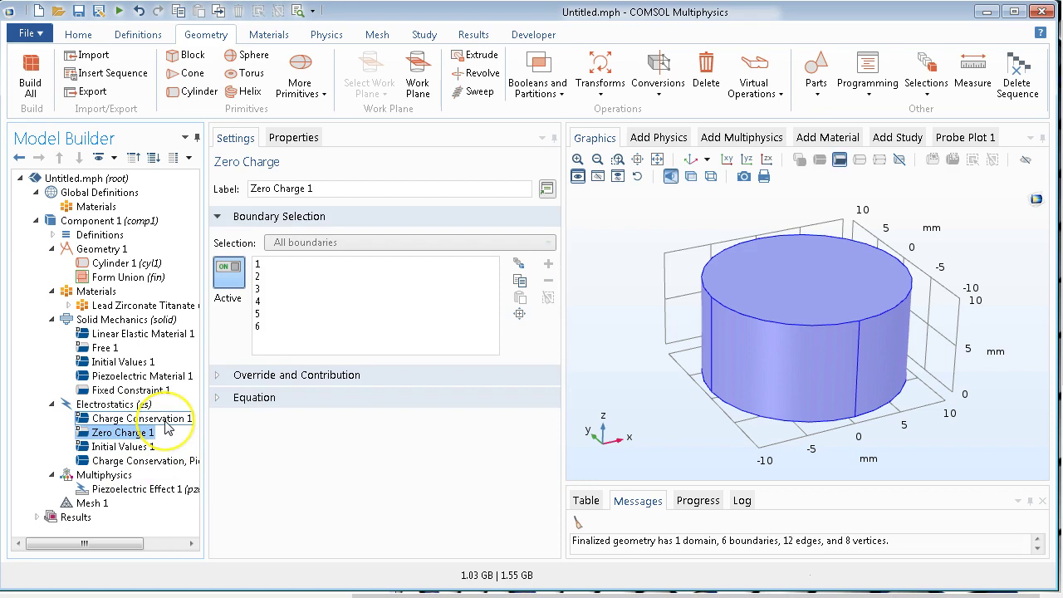
left_click(124, 446)
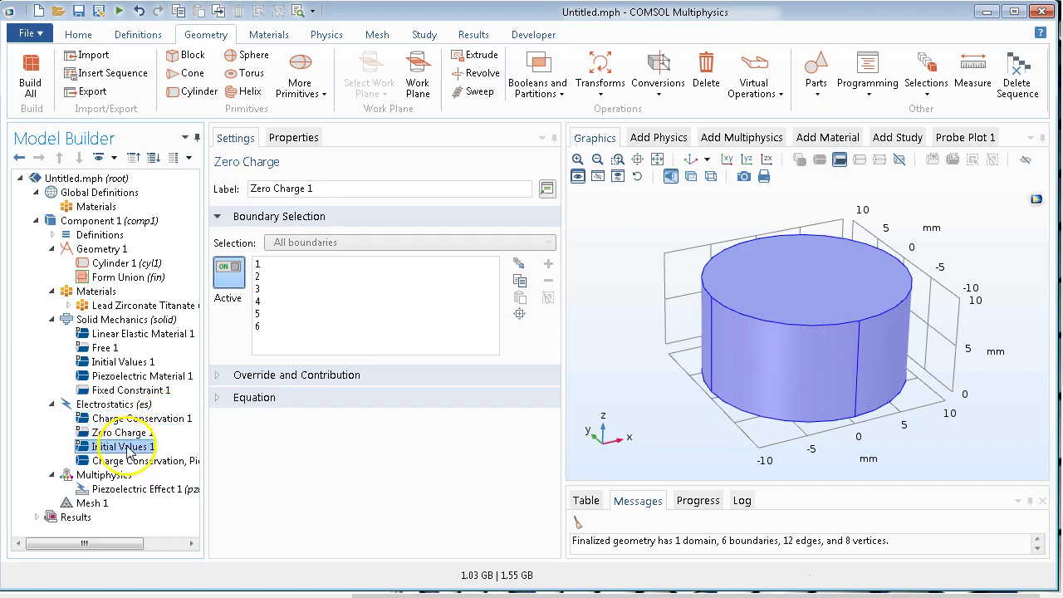
left_click(130, 433)
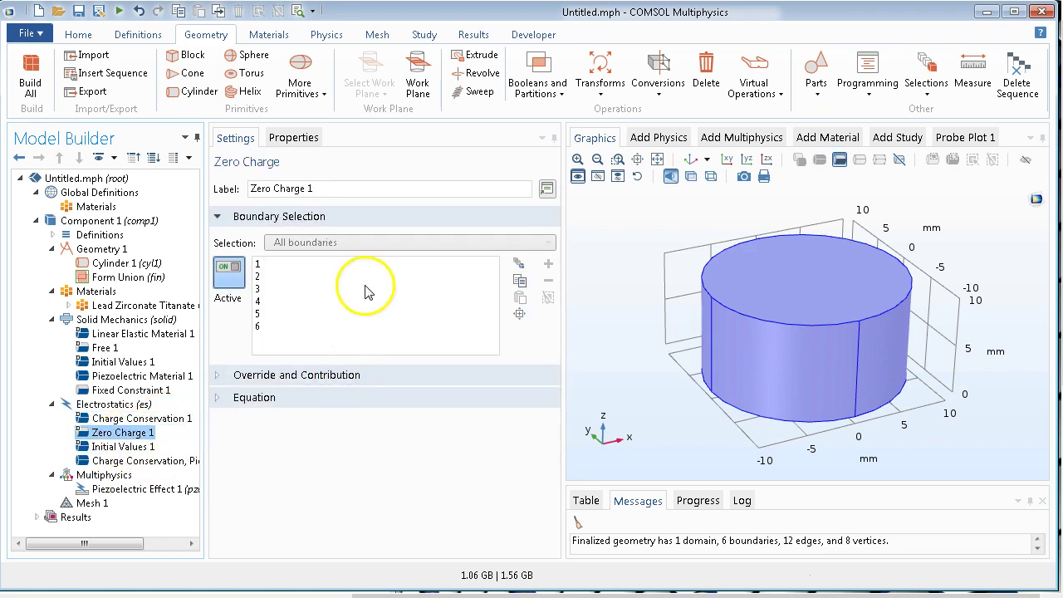
left_click(230, 267)
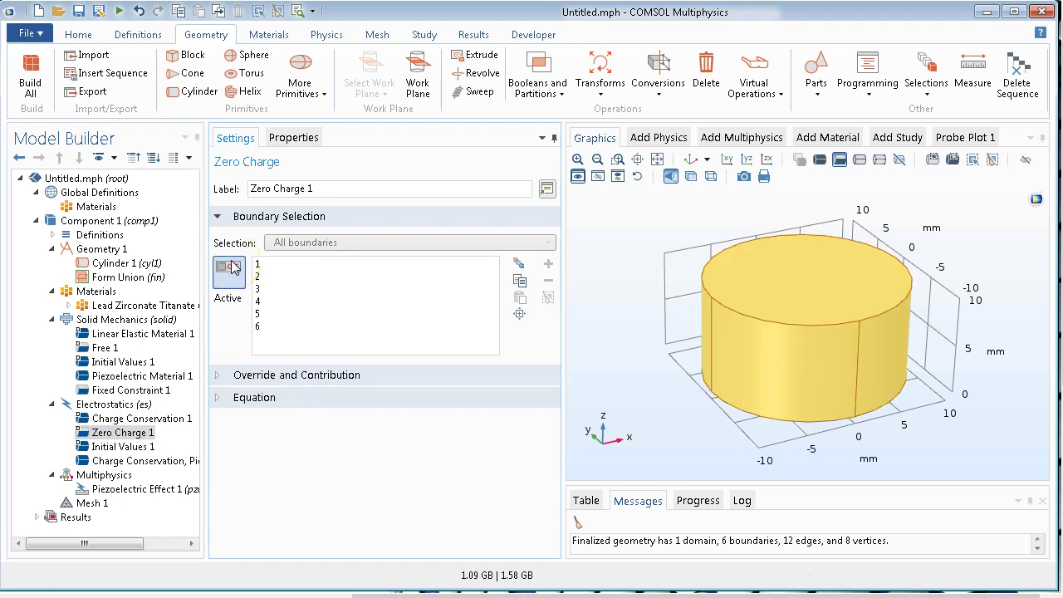
left_click(231, 267)
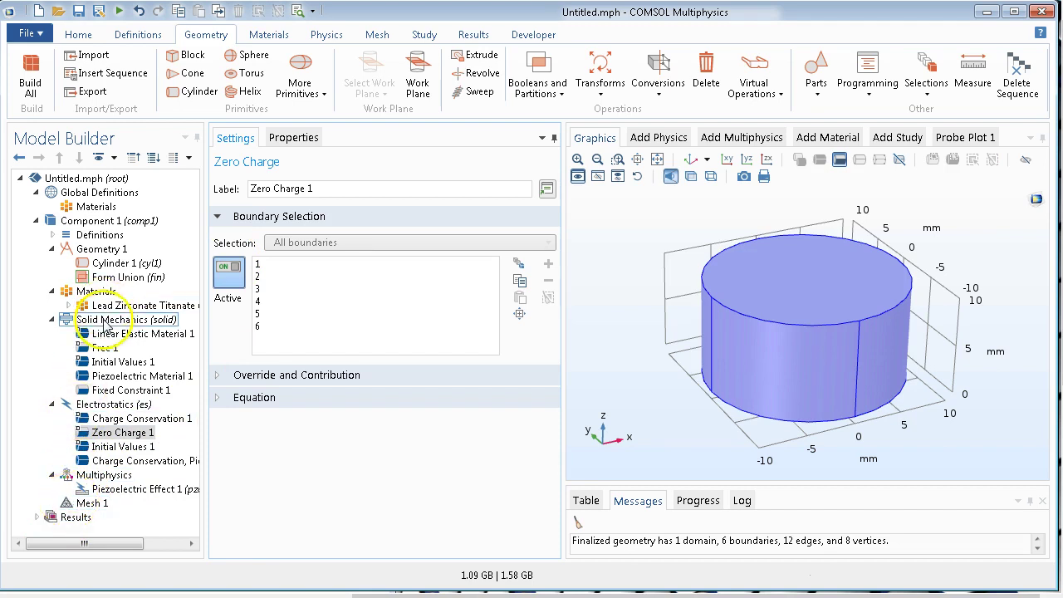
Add Boundary Load 1 on boundary 4, the top face, as a total force of -10 N in z.
left_click(106, 321)
right_click(106, 327)
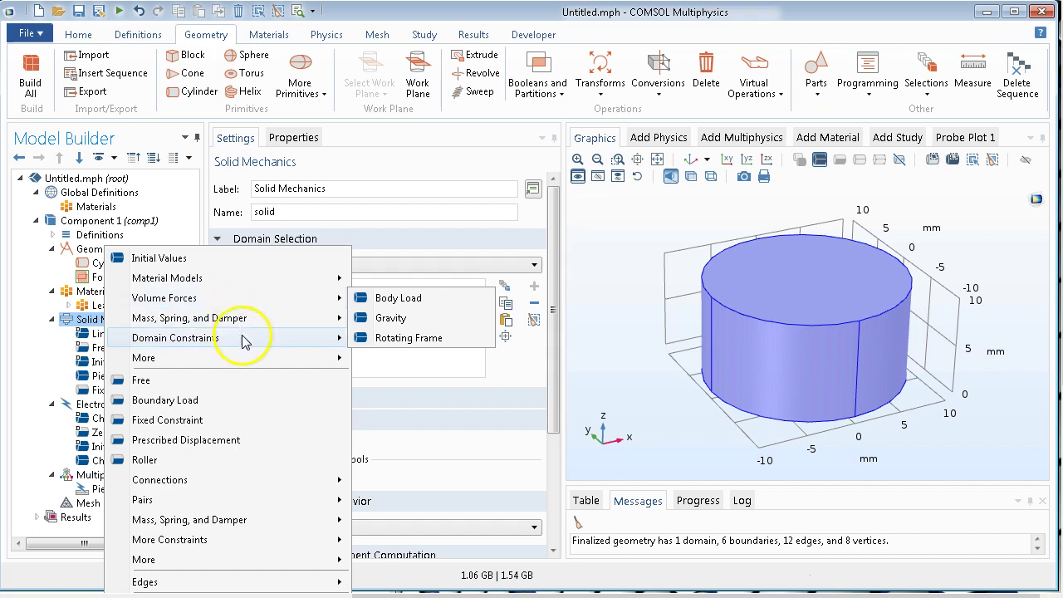
left_click(221, 402)
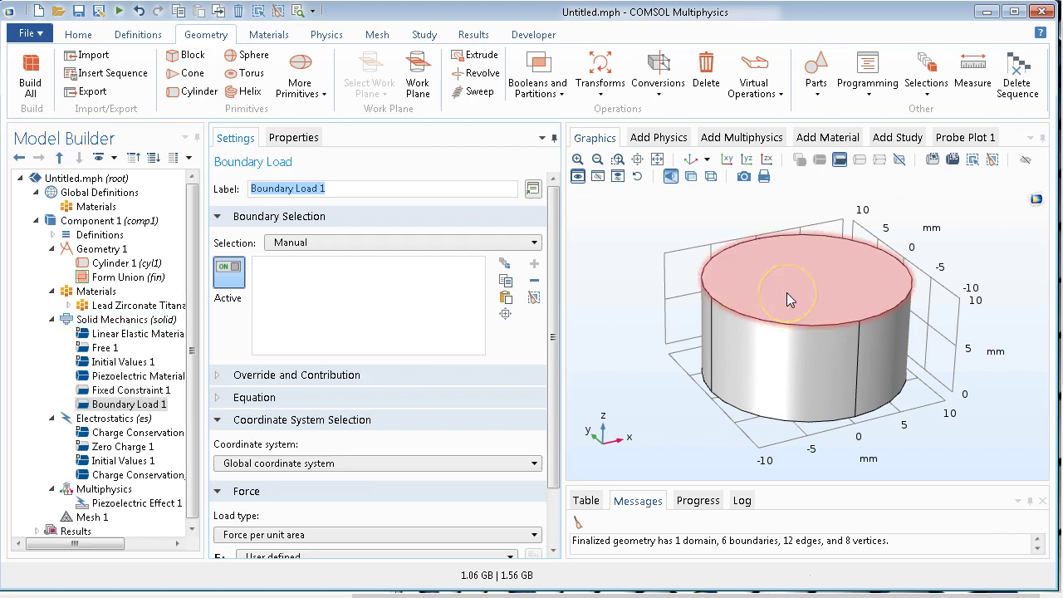
left_click(787, 293)
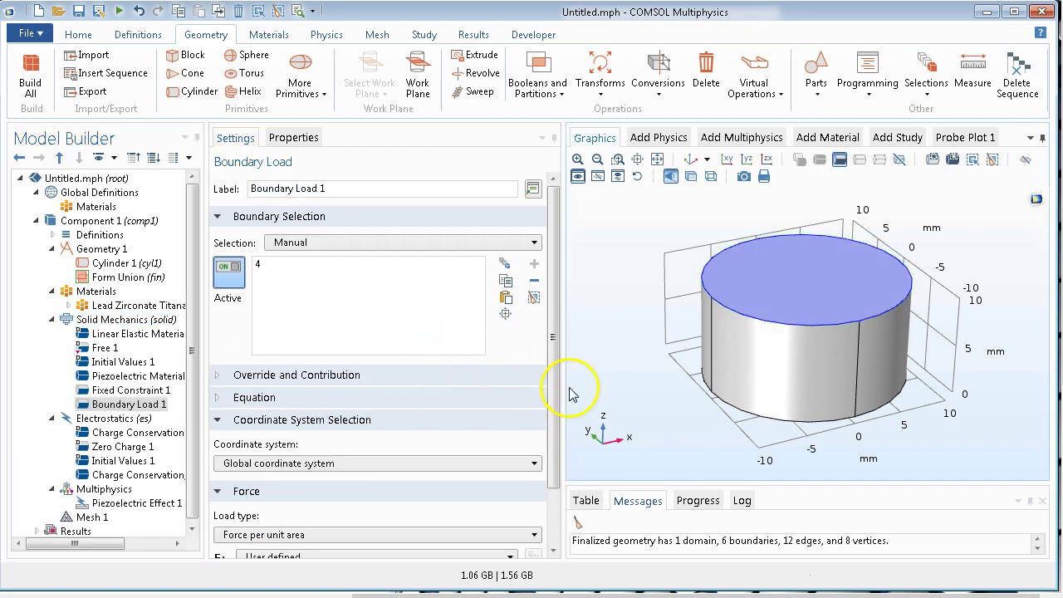
left_click_drag(553, 385, 548, 439)
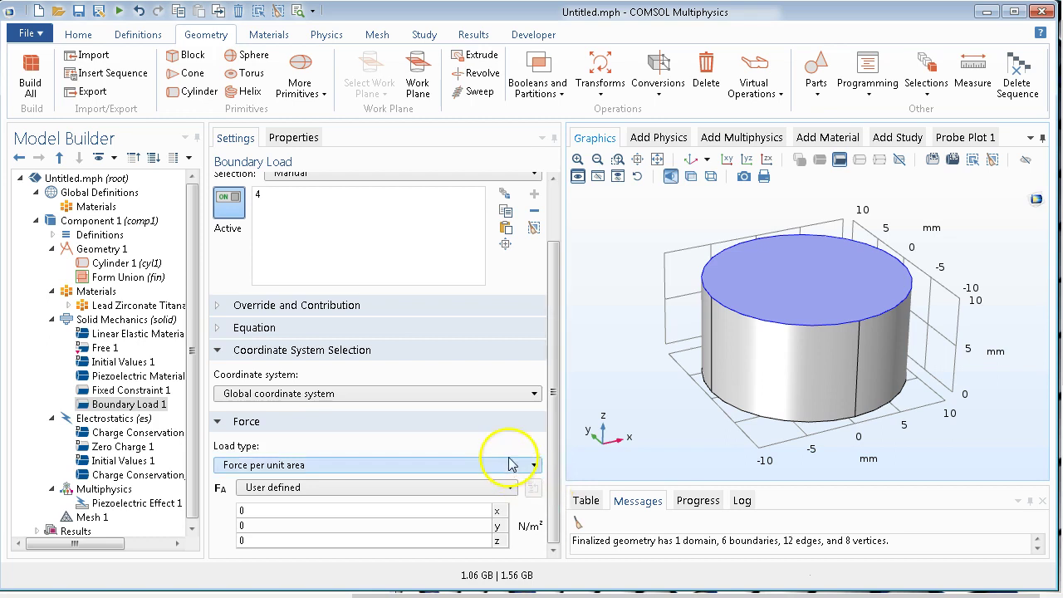
left_click(509, 465)
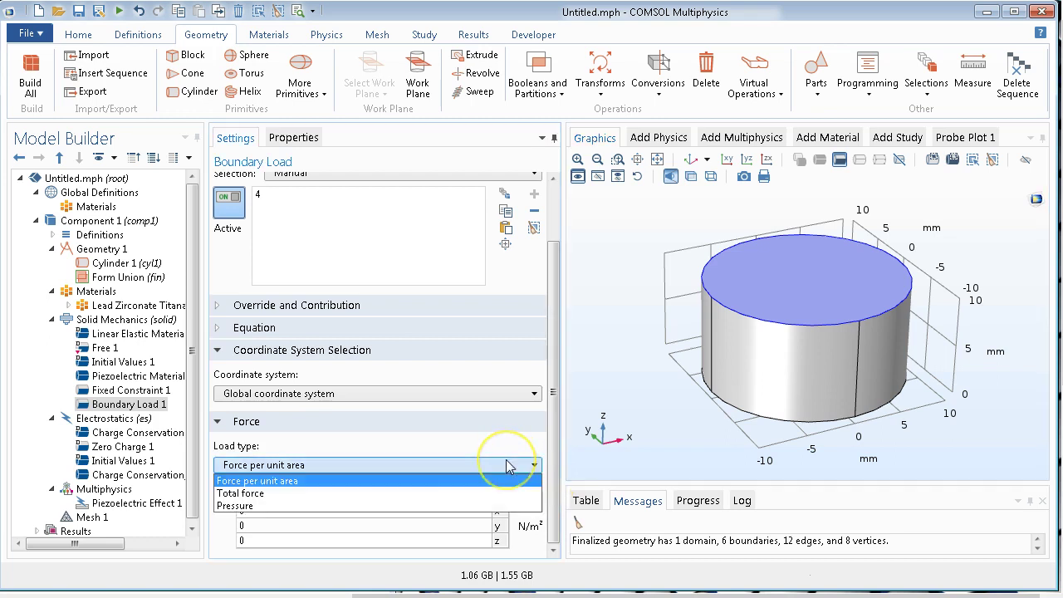
left_click(456, 493)
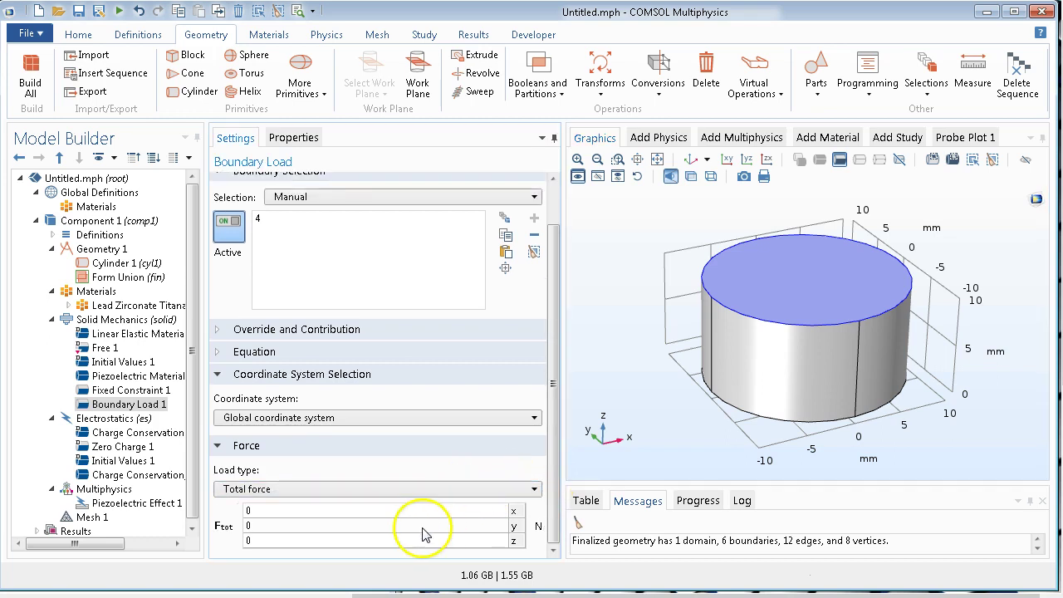
left_click(331, 544)
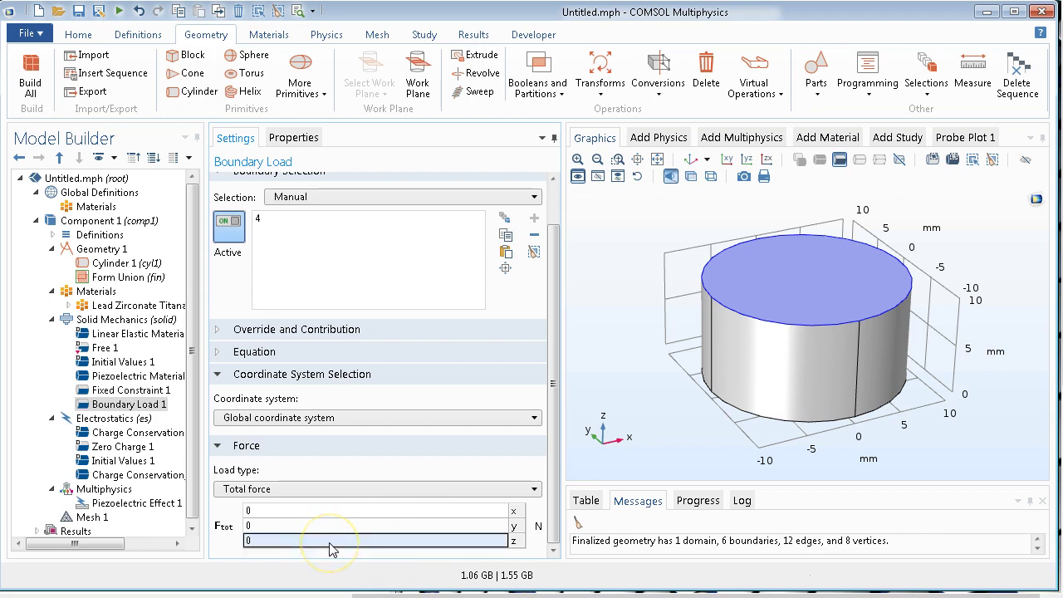
type("-1")
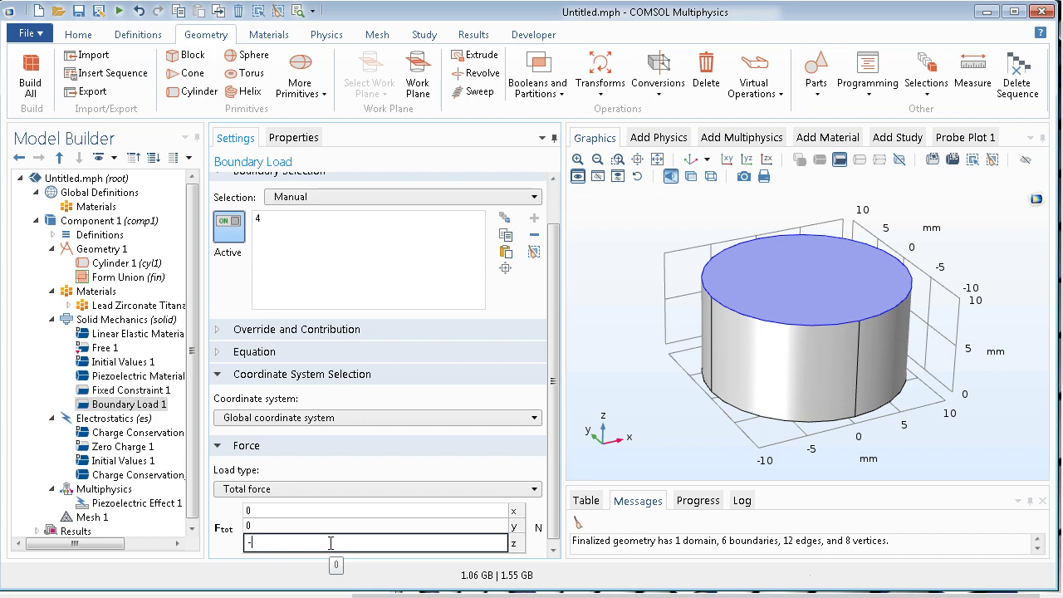
left_click(220, 525)
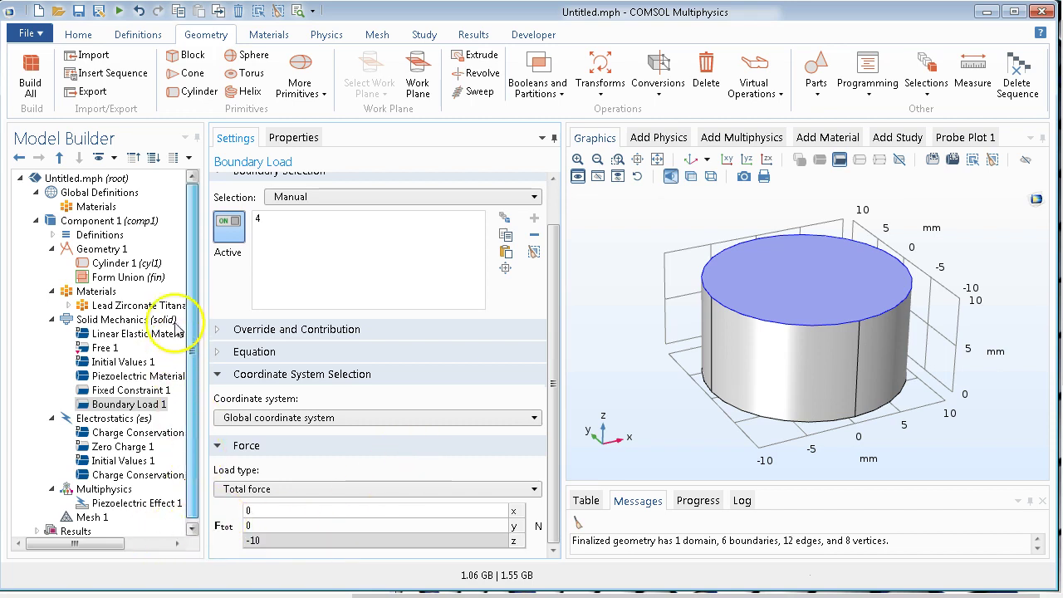
Browse the Definitions and Solid Mechanics nodes without adding anything.
left_click(94, 236)
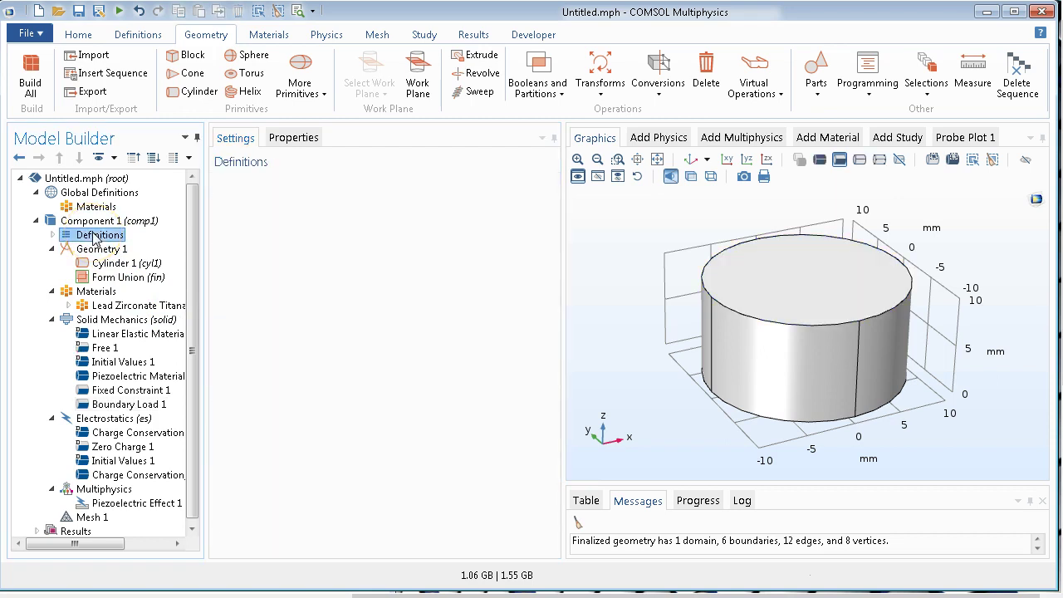
right_click(95, 237)
left_click(418, 239)
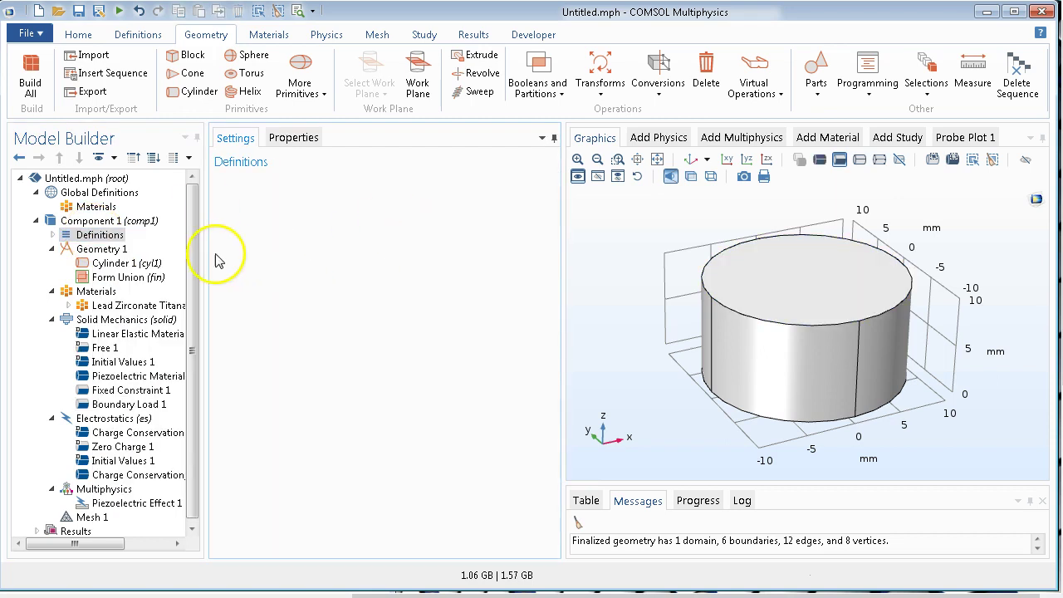
scroll(191, 329, "down", 1)
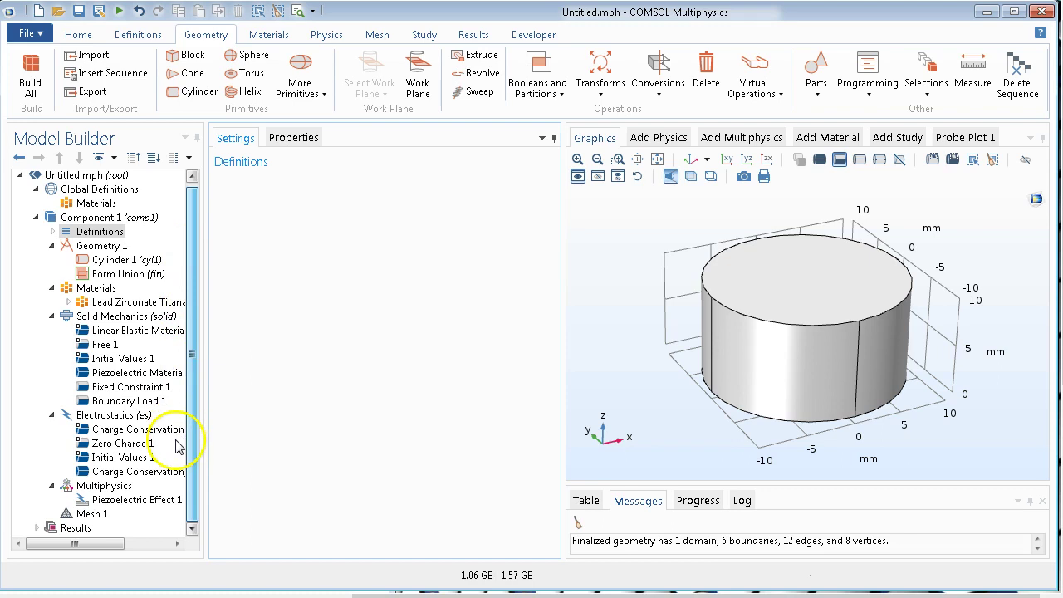
left_click(121, 317)
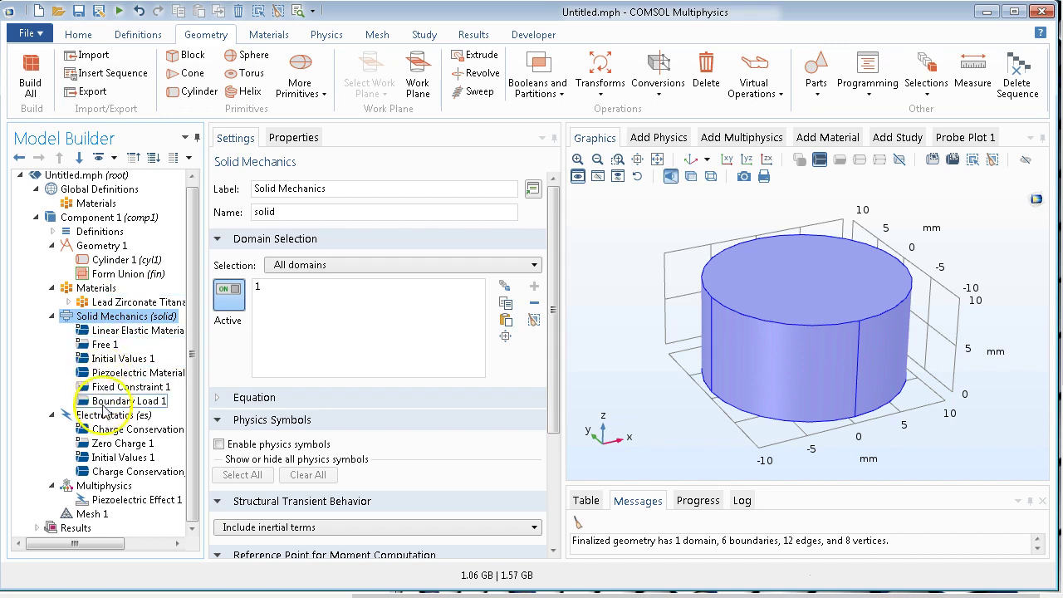
Add Ground 1 under Electrostatics on boundary 3, the cylinder's bottom face.
left_click(105, 416)
right_click(105, 416)
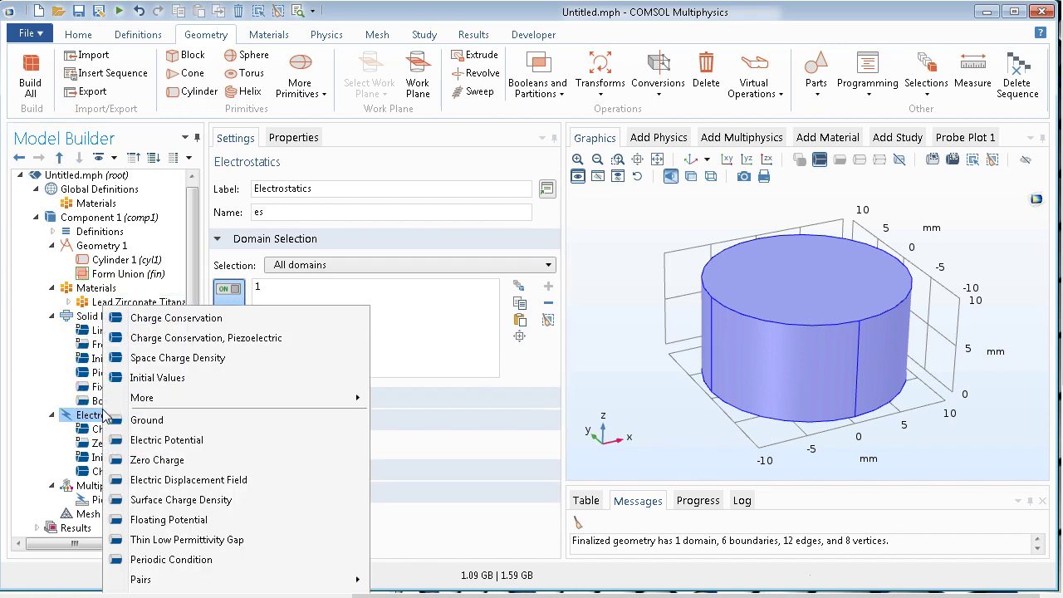
left_click(125, 420)
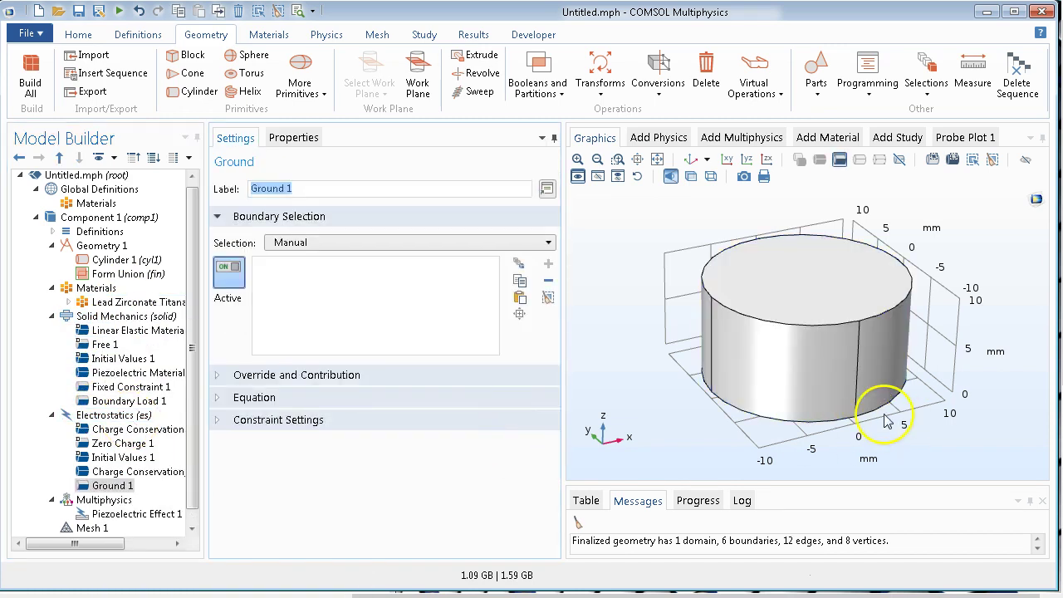
left_click_drag(883, 443, 880, 290)
left_click(834, 357)
left_click_drag(622, 273, 625, 378)
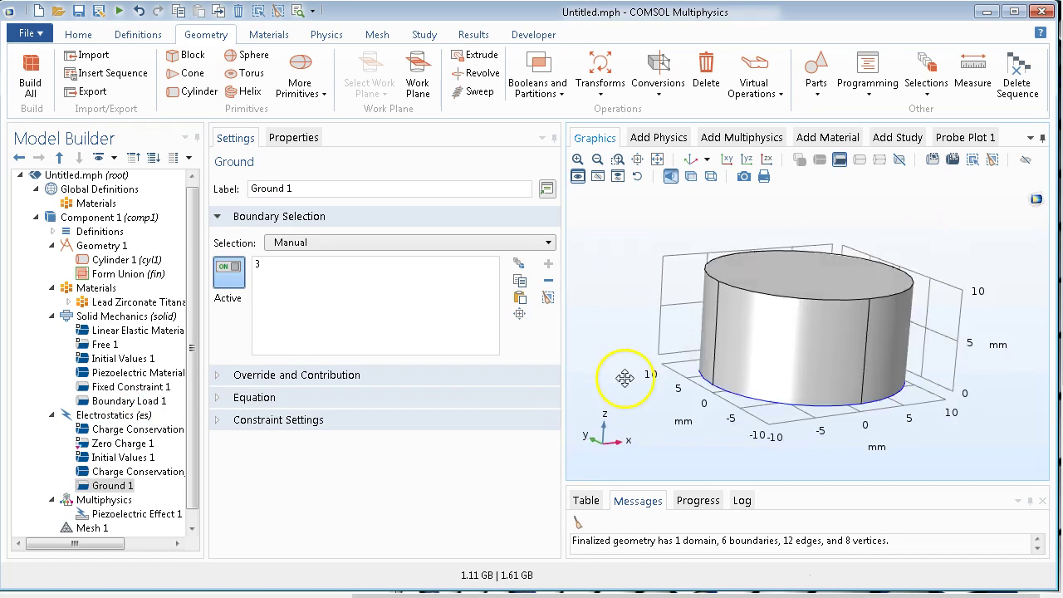
Add Floating Potential 1 with 0 C charge on boundary 4, the top face, then select Results.
left_click(103, 416)
right_click(110, 418)
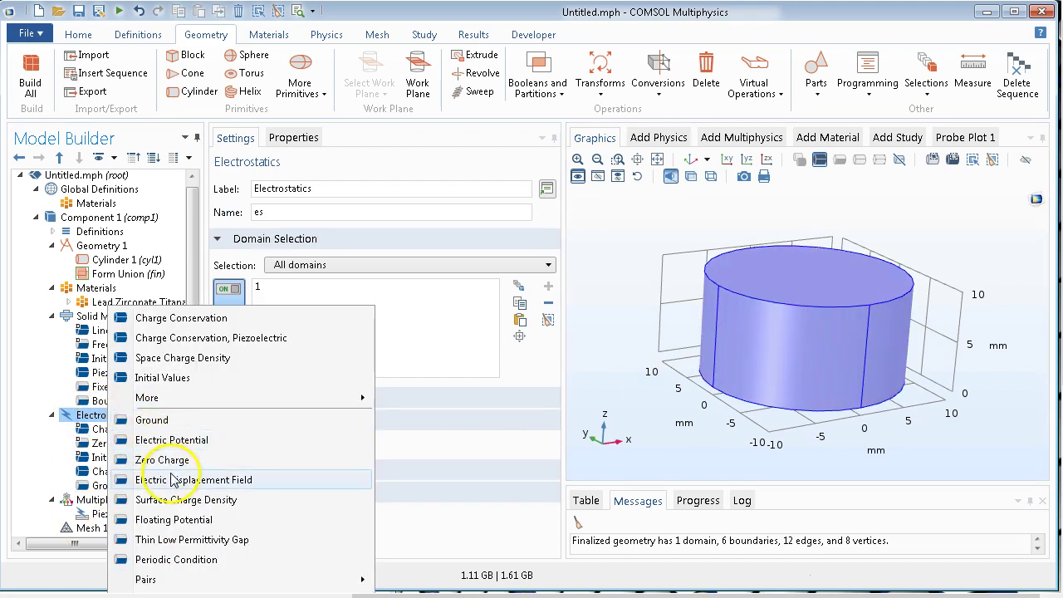
left_click(191, 519)
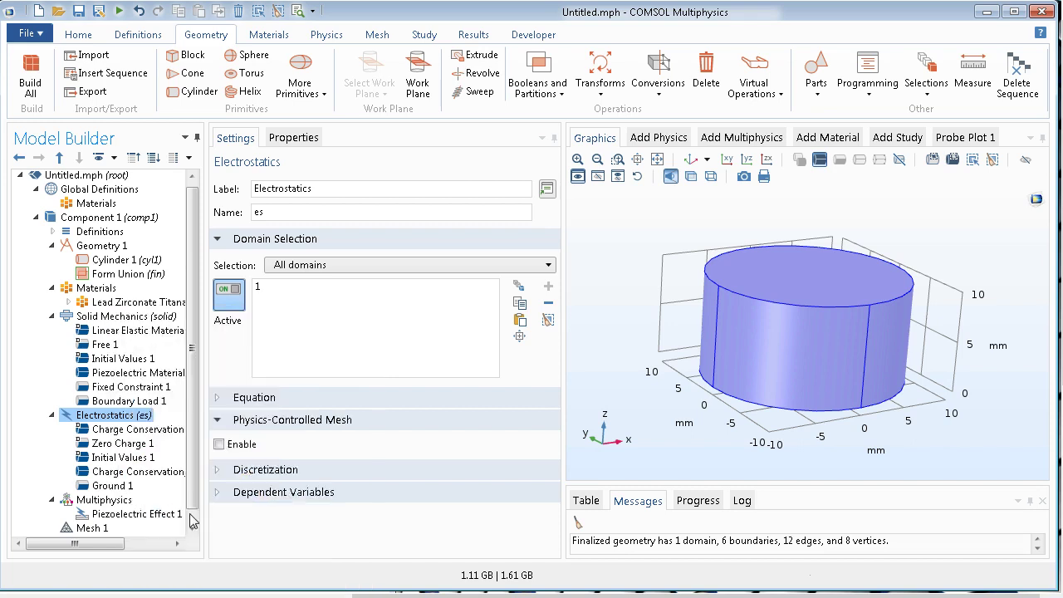
left_click(793, 271)
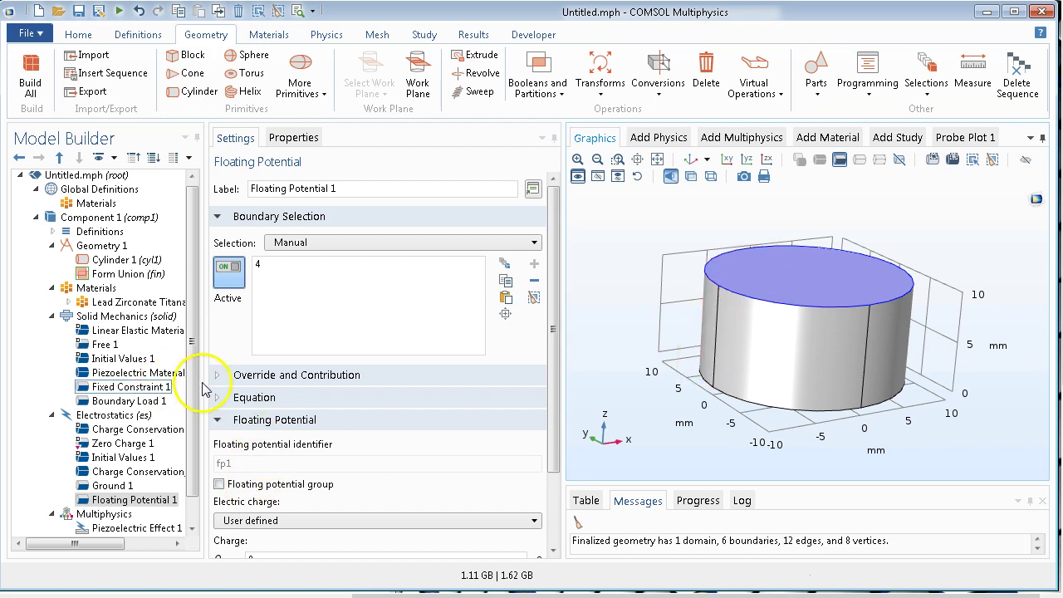
scroll(200, 403, "down", 1)
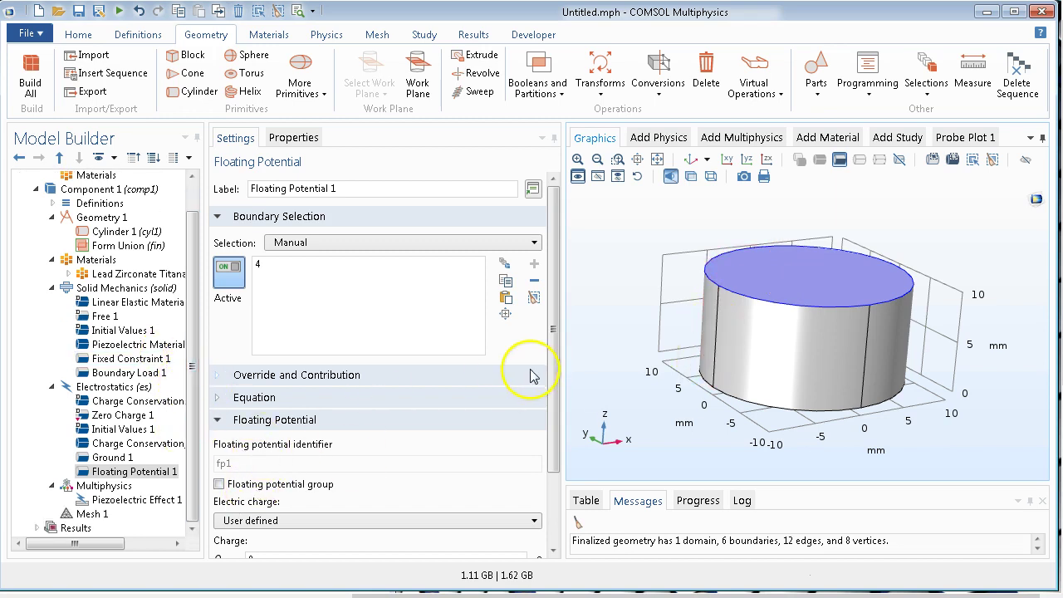
left_click_drag(554, 380, 545, 465)
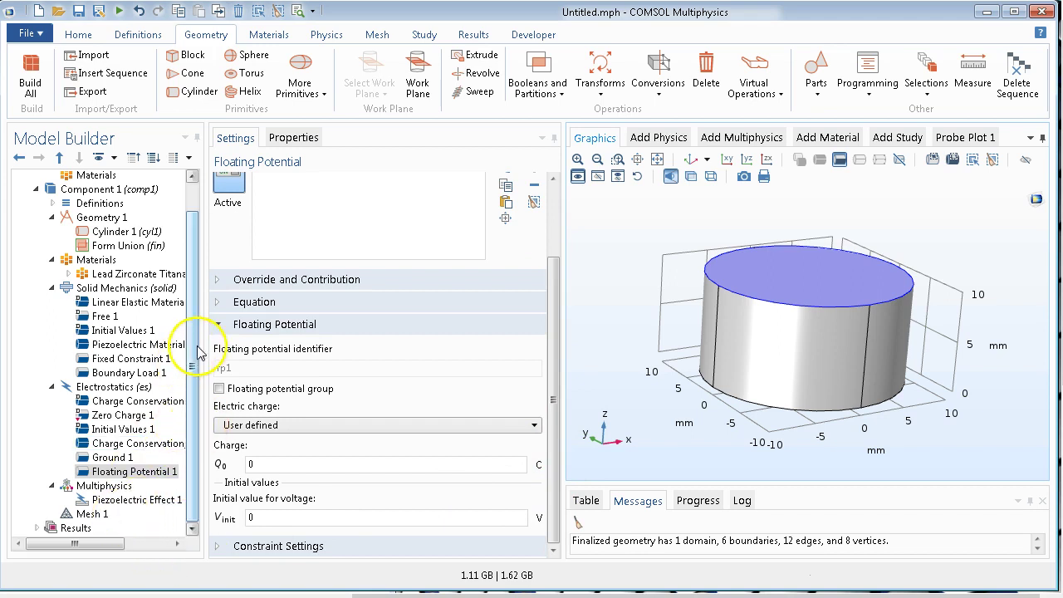
left_click_drag(193, 353, 178, 439)
left_click(52, 528)
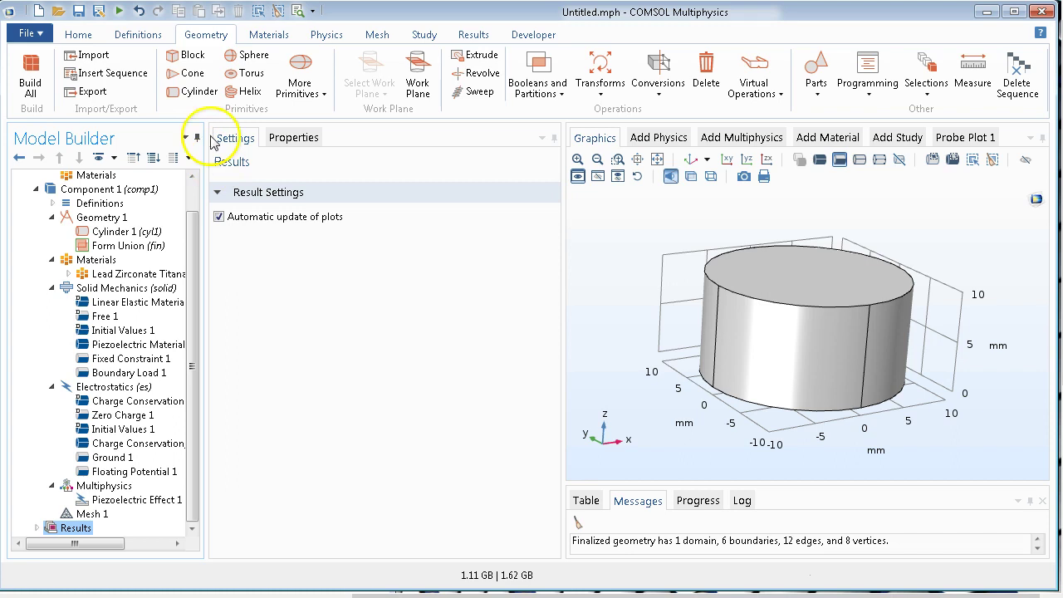
Add Study 1 with a Stationary preset step and view its Step 1: Stationary settings.
left_click(424, 35)
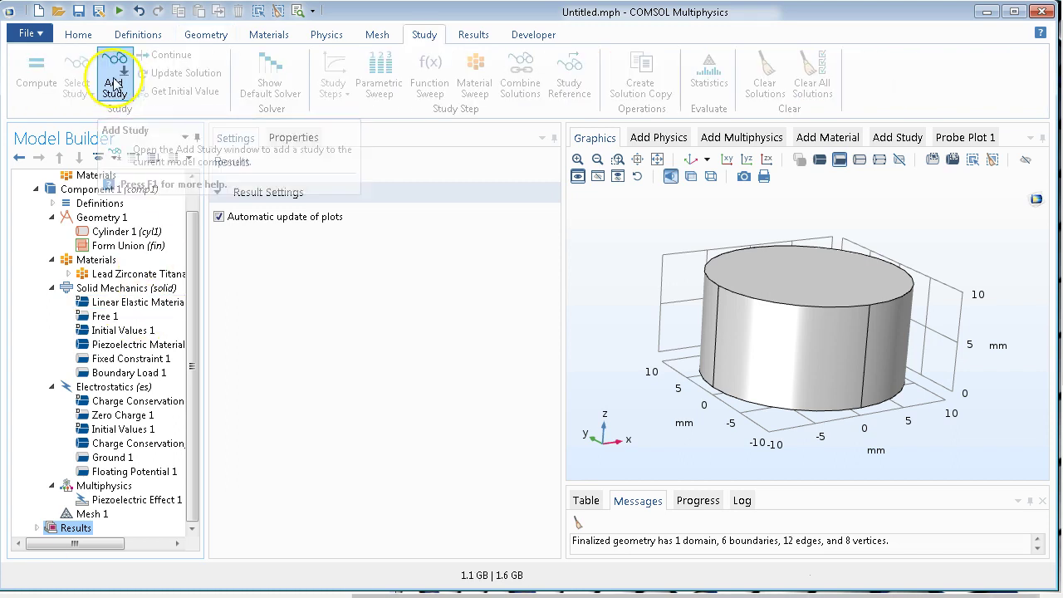
left_click(114, 80)
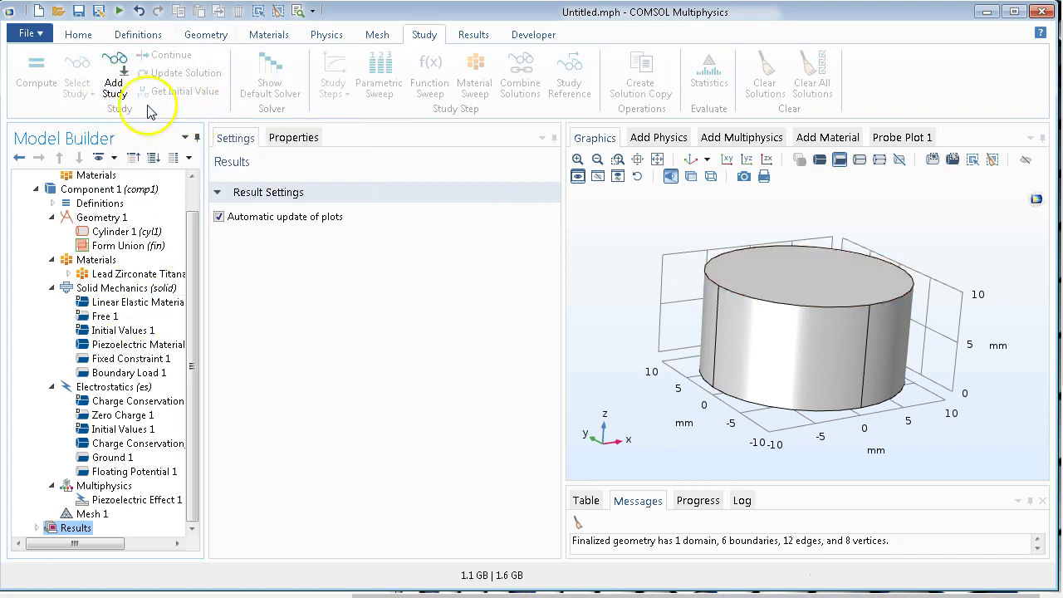
left_click(115, 79)
left_click(681, 349)
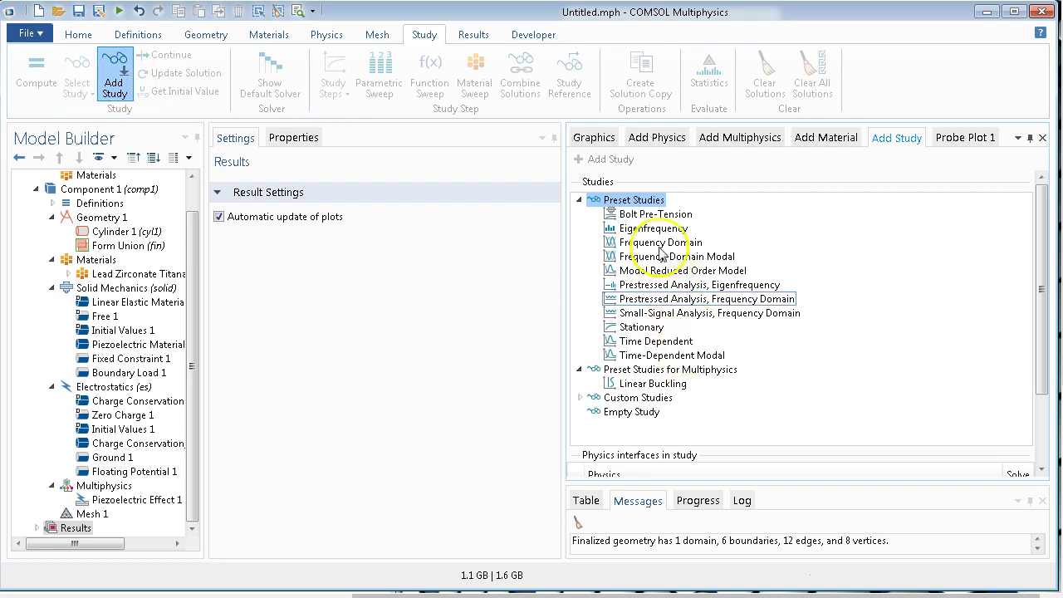
left_click(655, 329)
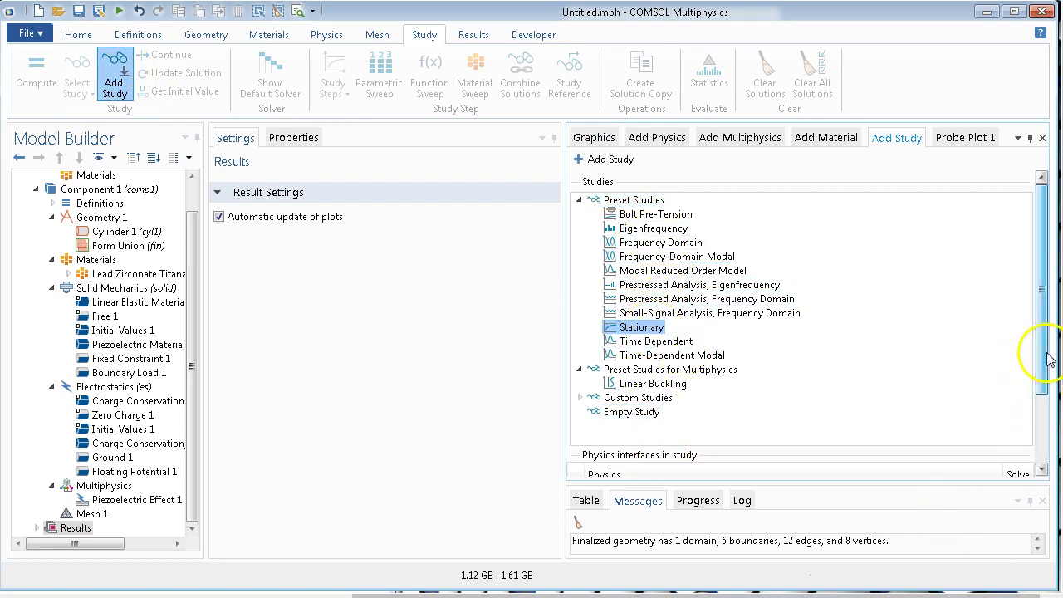
left_click_drag(1043, 359, 1040, 467)
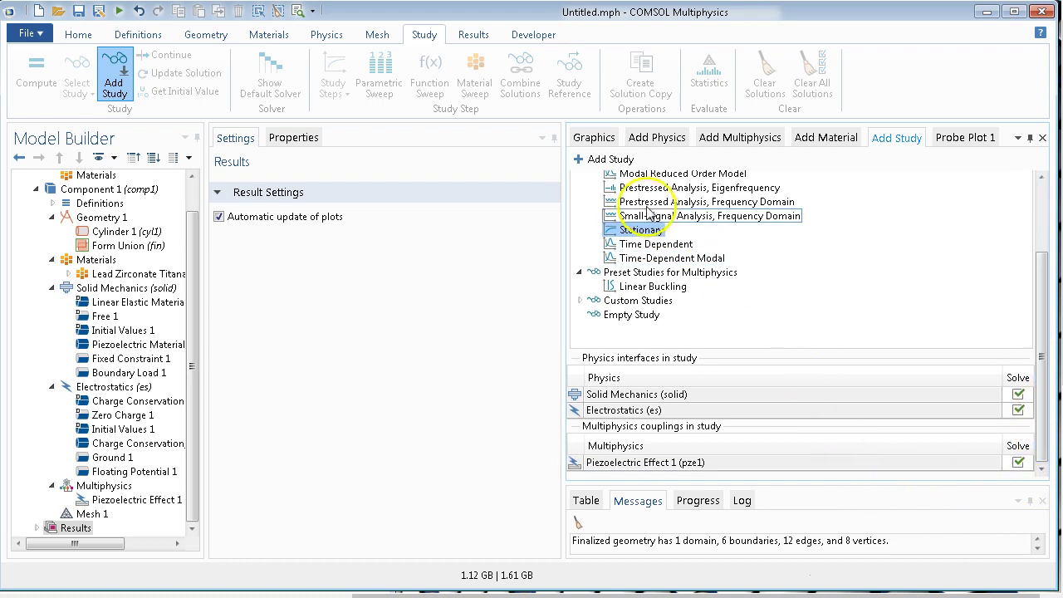
double_click(629, 232)
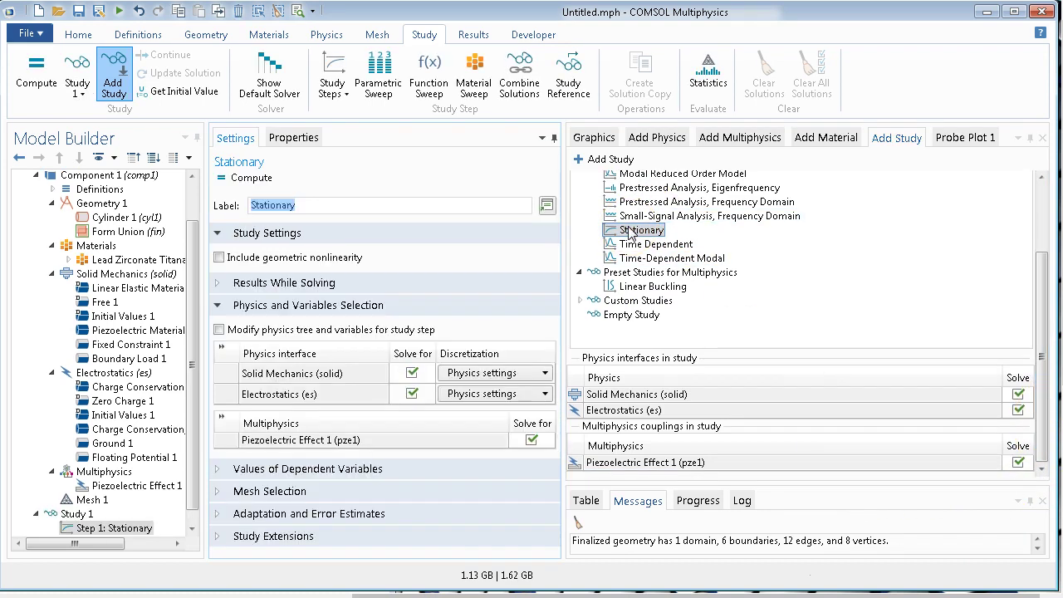
scroll(199, 440, "down", 1)
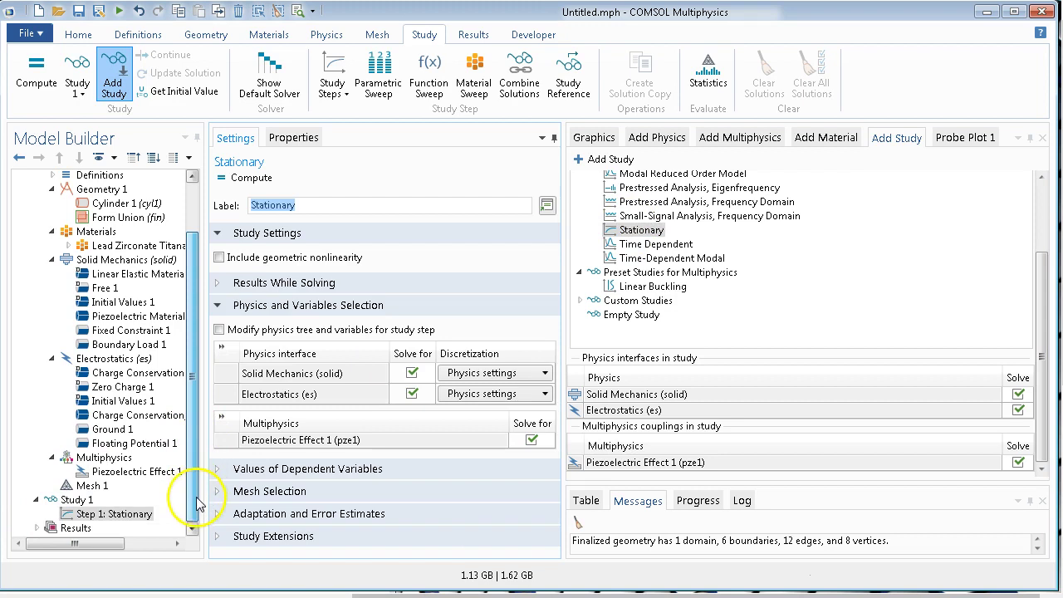
left_click(108, 514)
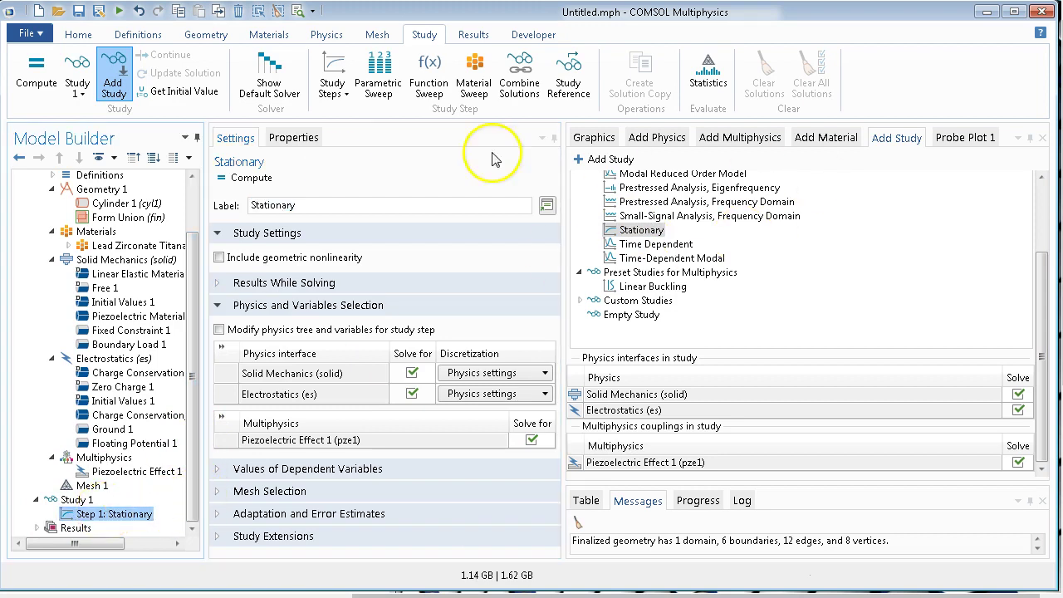
Compute Study 1 and display the Electric Potential (es) multislice plot, ranging 0 to about -7 V.
left_click(254, 179)
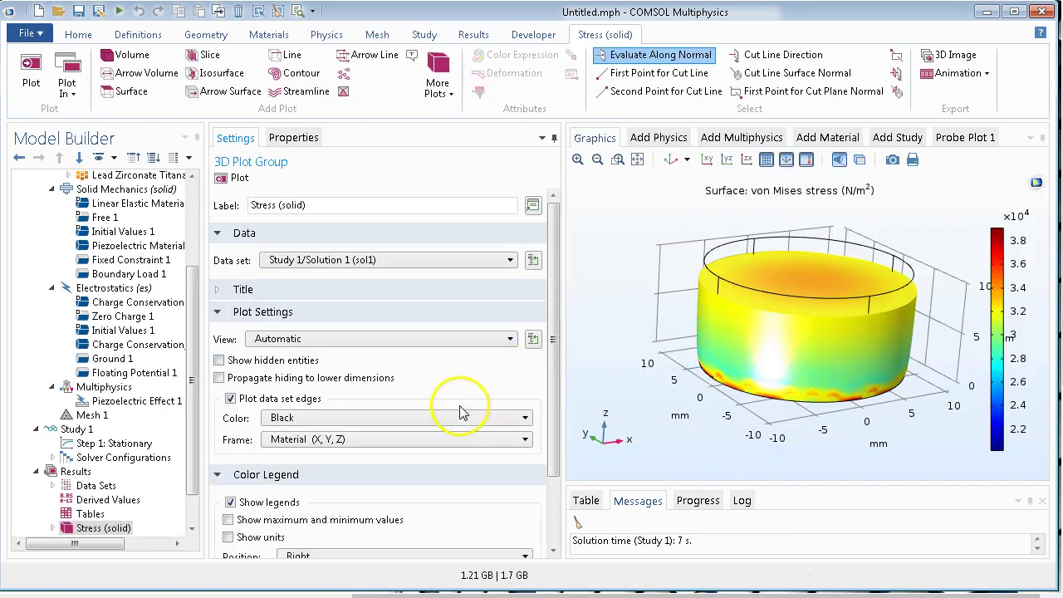
left_click(88, 414)
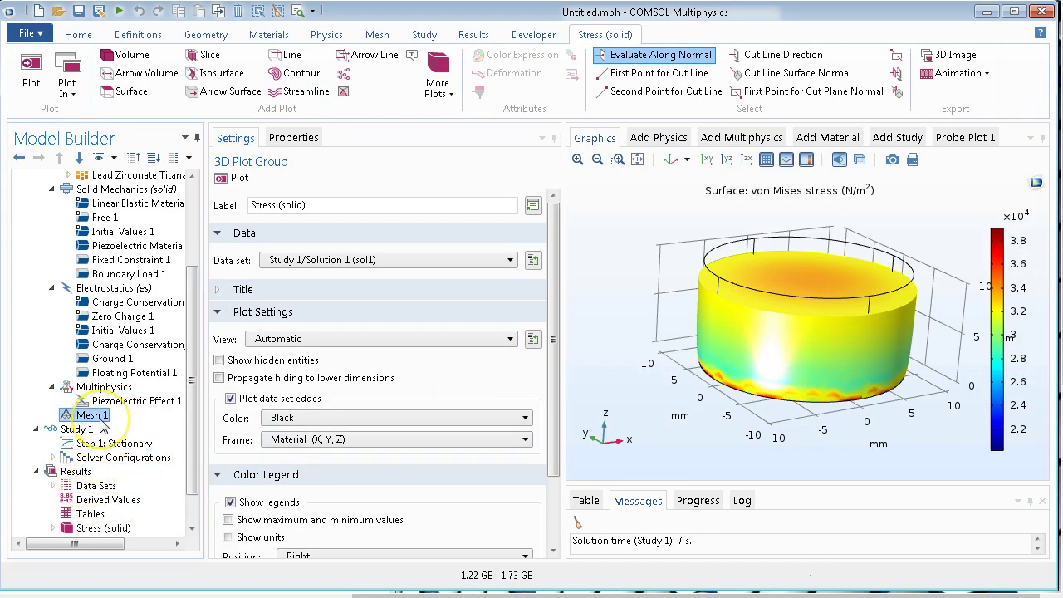
left_click(71, 471)
scroll(204, 458, "down", 1)
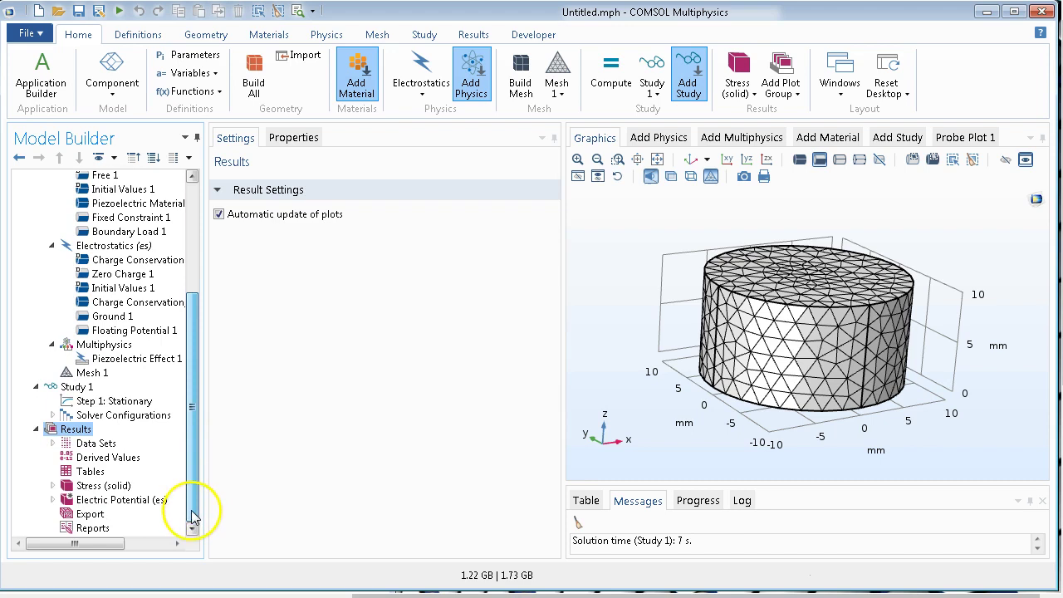
left_click(130, 508)
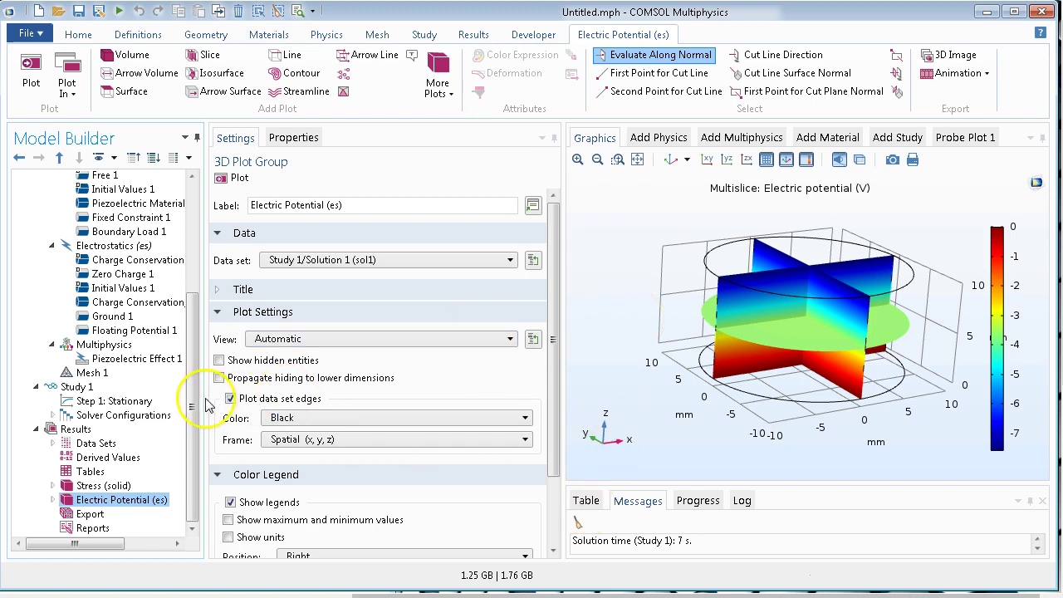
Review Component 1, Definitions and Electrostatics, ending on Ground 1 grounding boundary 3.
scroll(191, 397, "up", 1)
left_click_drag(191, 397, 190, 215)
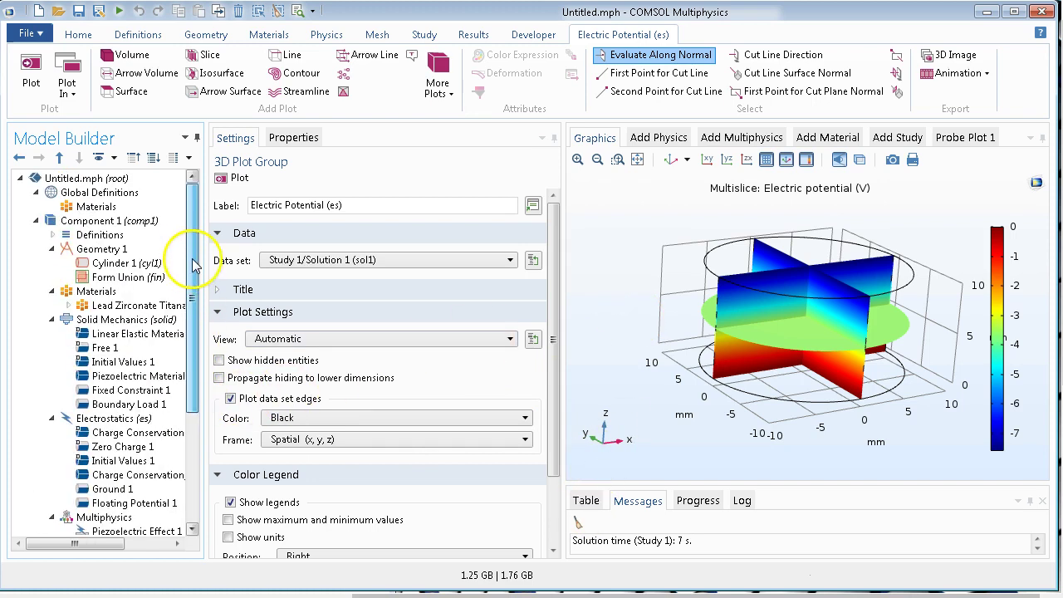
left_click(95, 235)
left_click(90, 221)
right_click(89, 221)
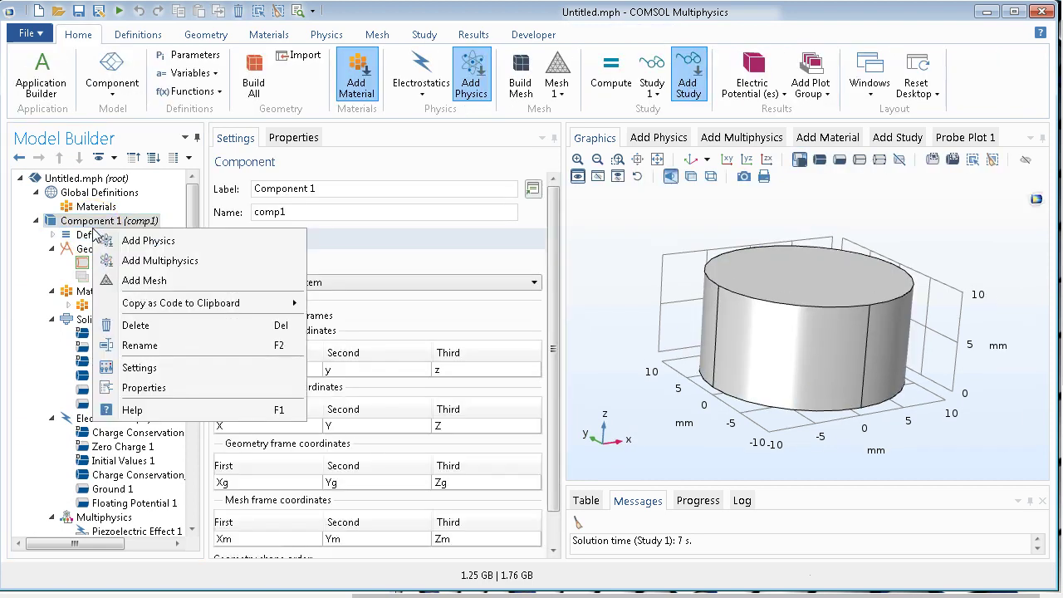
left_click(83, 236)
right_click(81, 242)
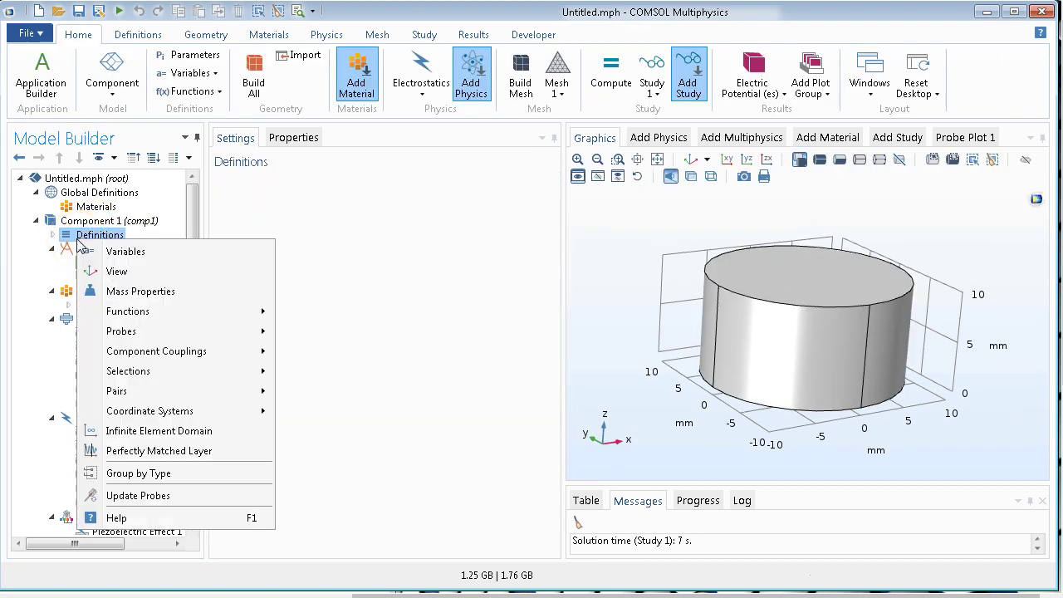
left_click(387, 230)
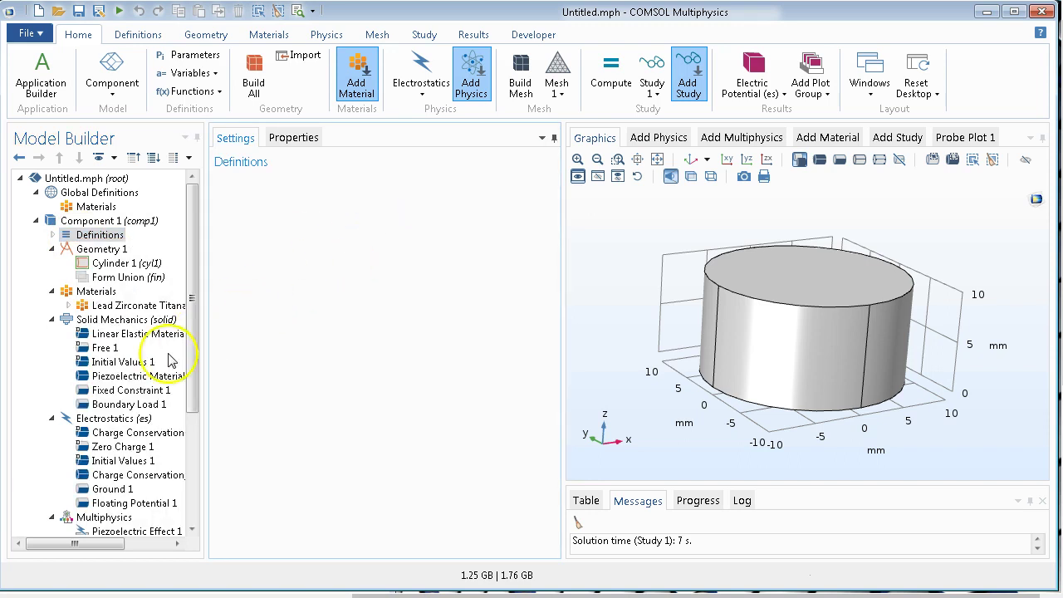
left_click(122, 420)
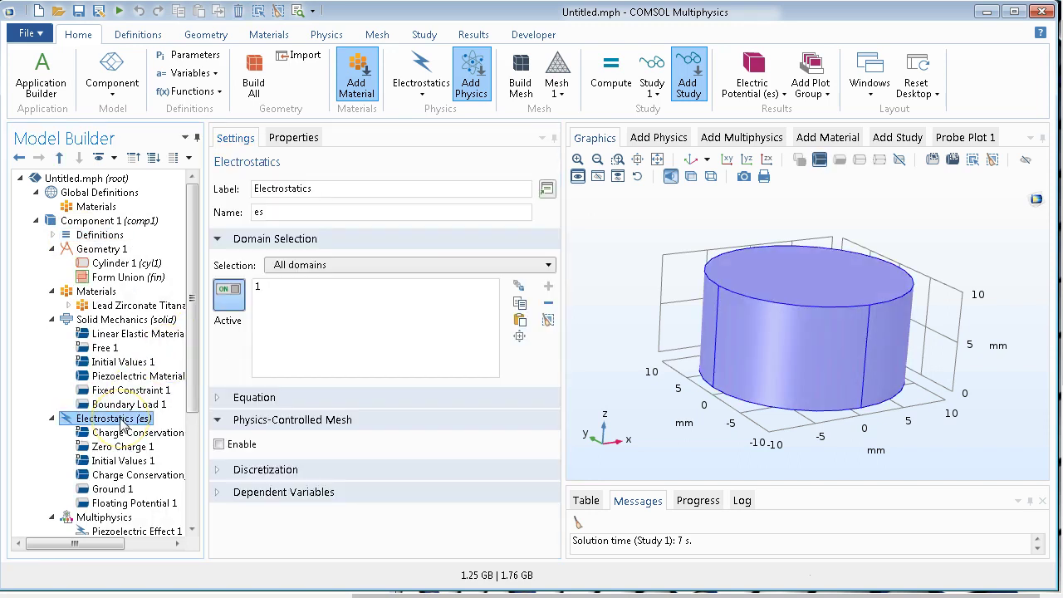
left_click(106, 490)
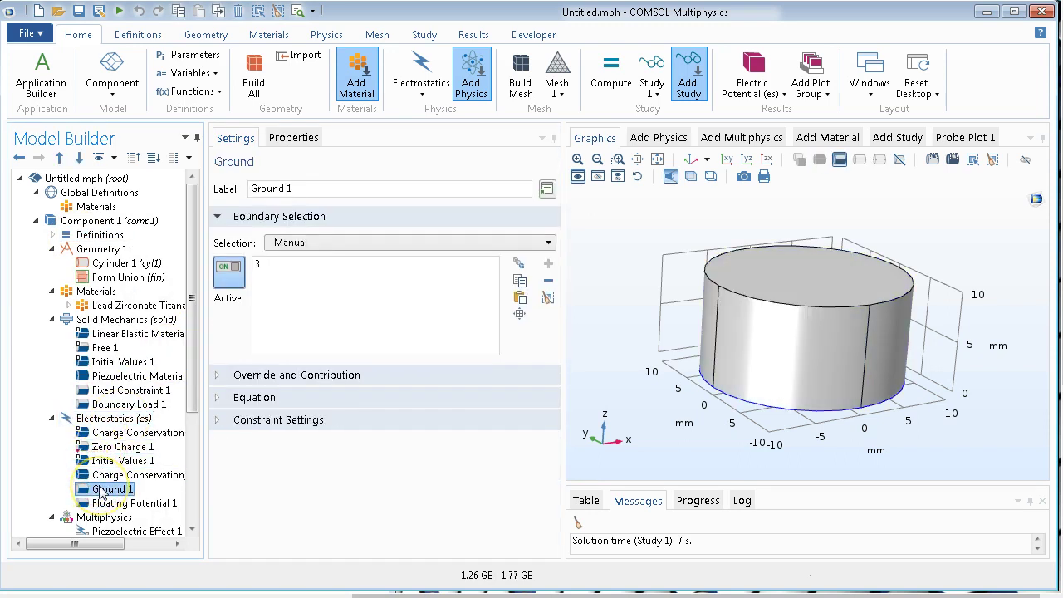
Add a Domain Point Probe with its point on the cylinder's top face.
left_click(101, 503)
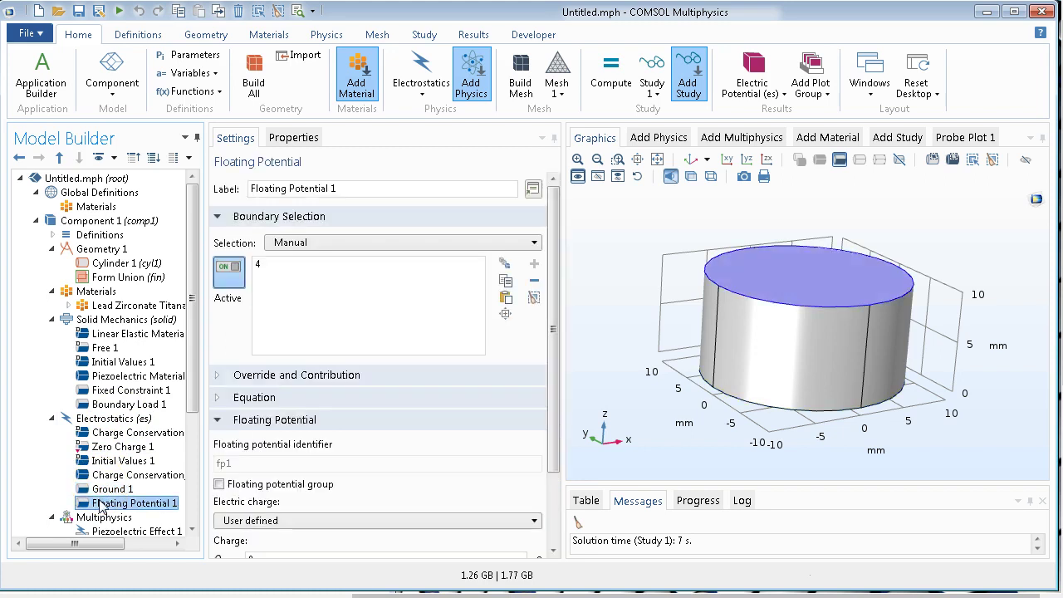
right_click(98, 235)
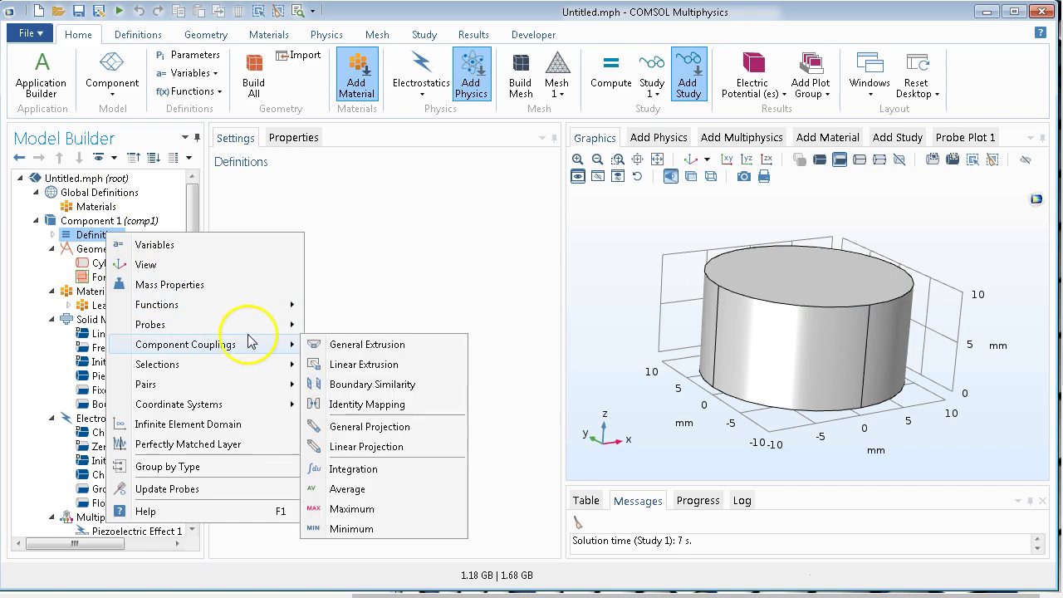
mouse_move(301, 325)
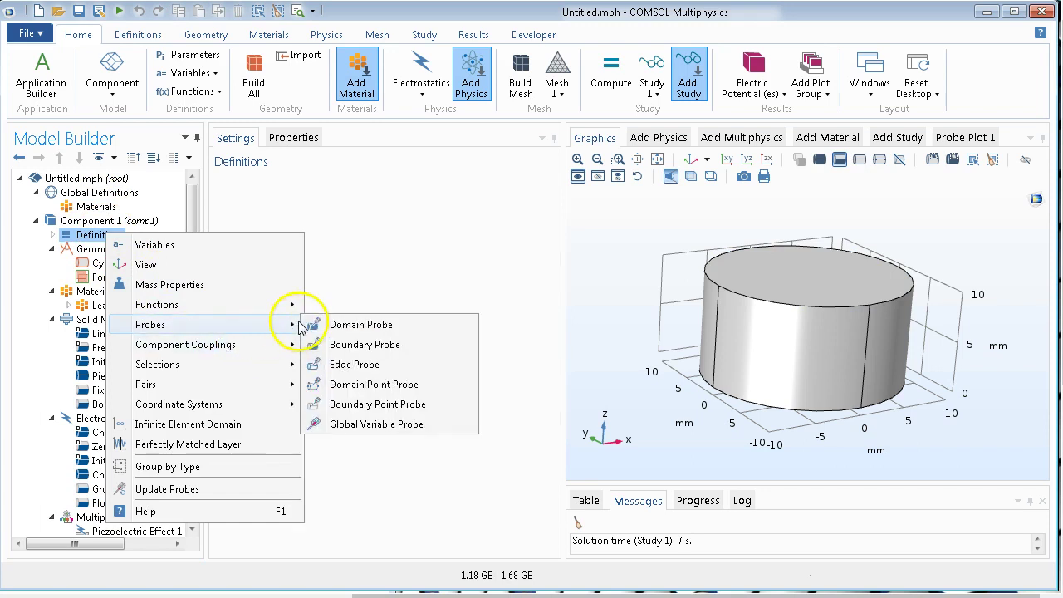
left_click(401, 385)
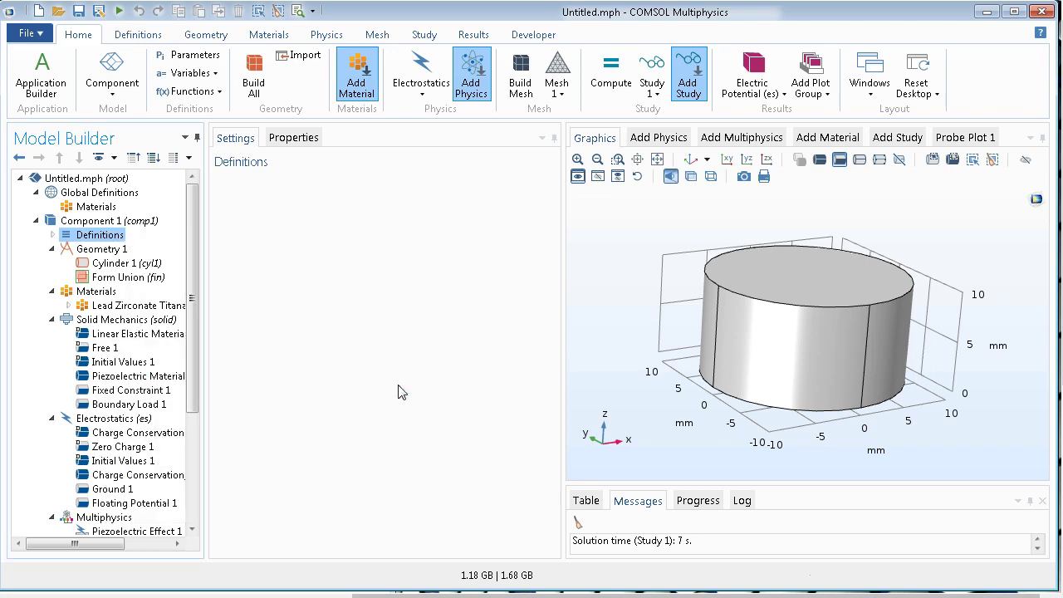
left_click(800, 277)
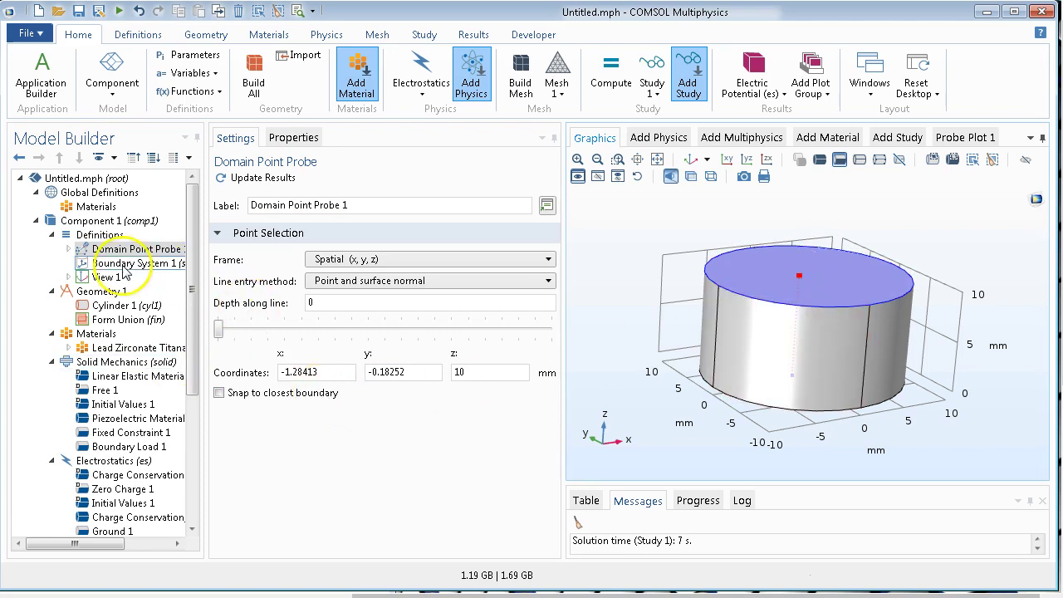
Set the point probe expression to the floating potential es.fp1.V0 in volts.
left_click(69, 249)
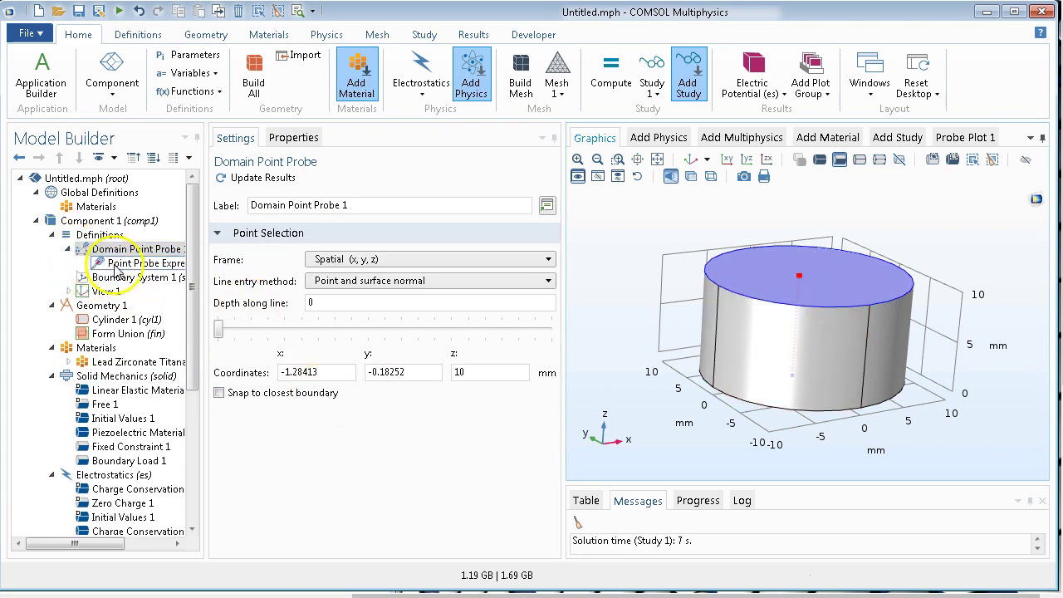
left_click(125, 264)
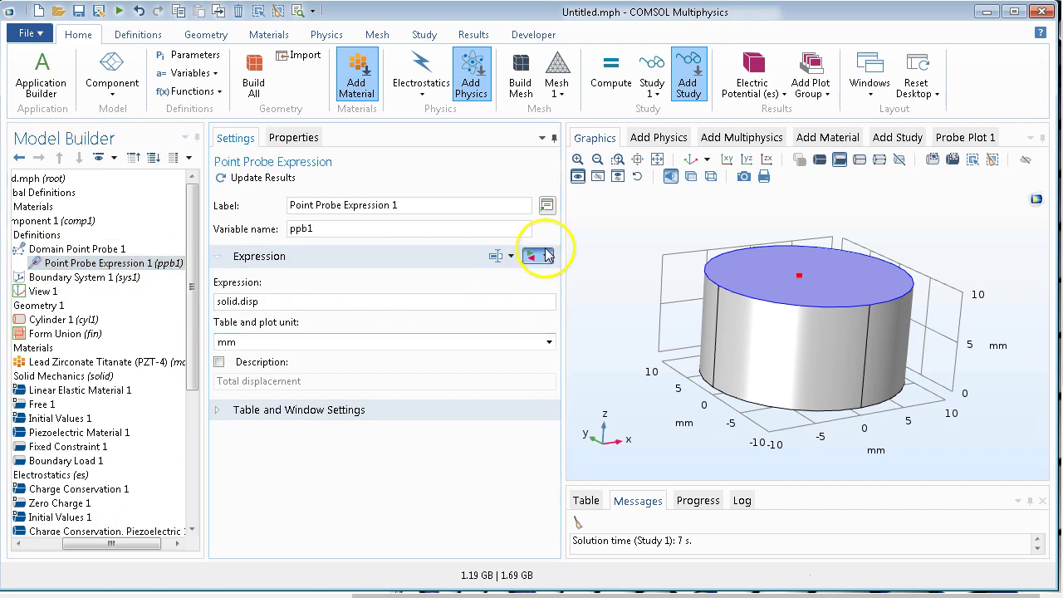
left_click(545, 258)
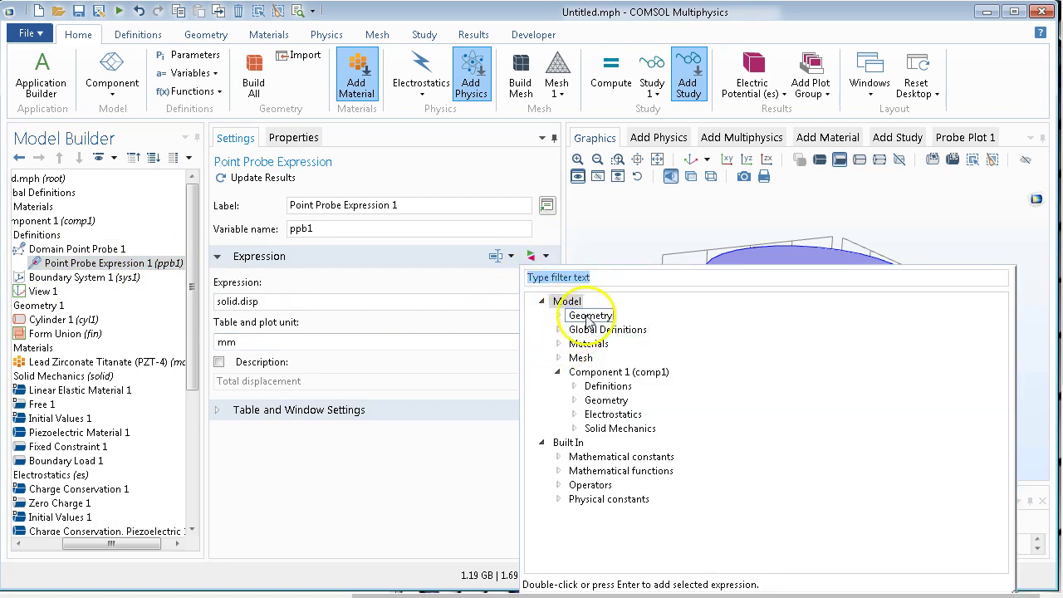
left_click(574, 415)
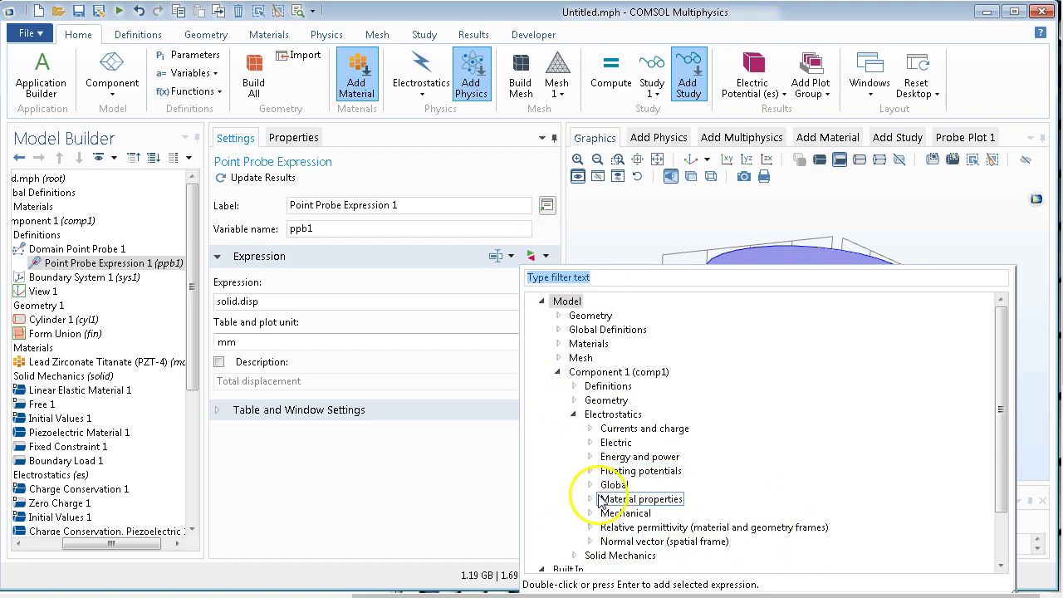
left_click(590, 471)
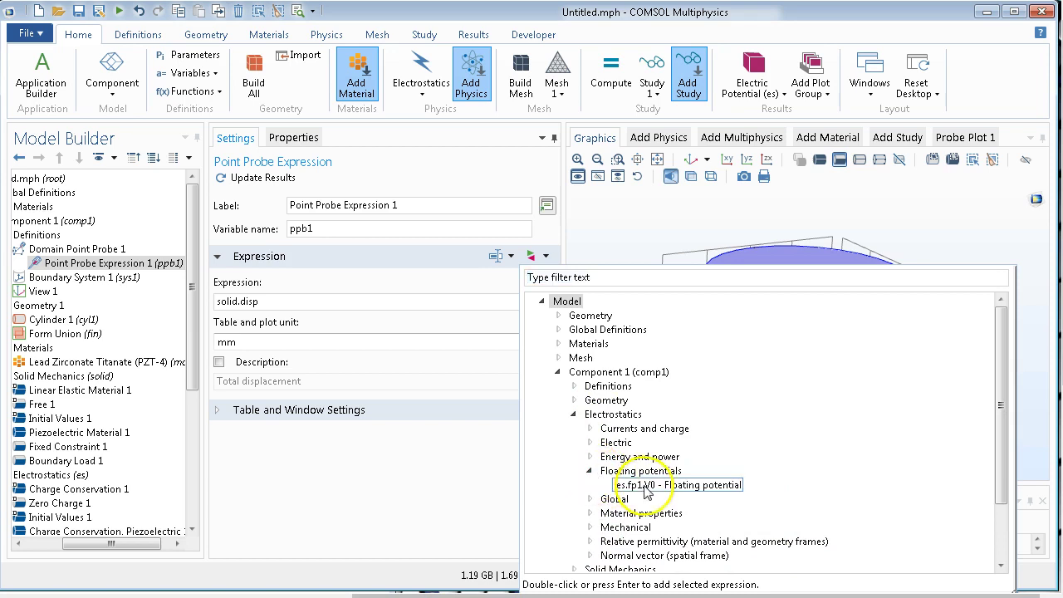
double_click(638, 487)
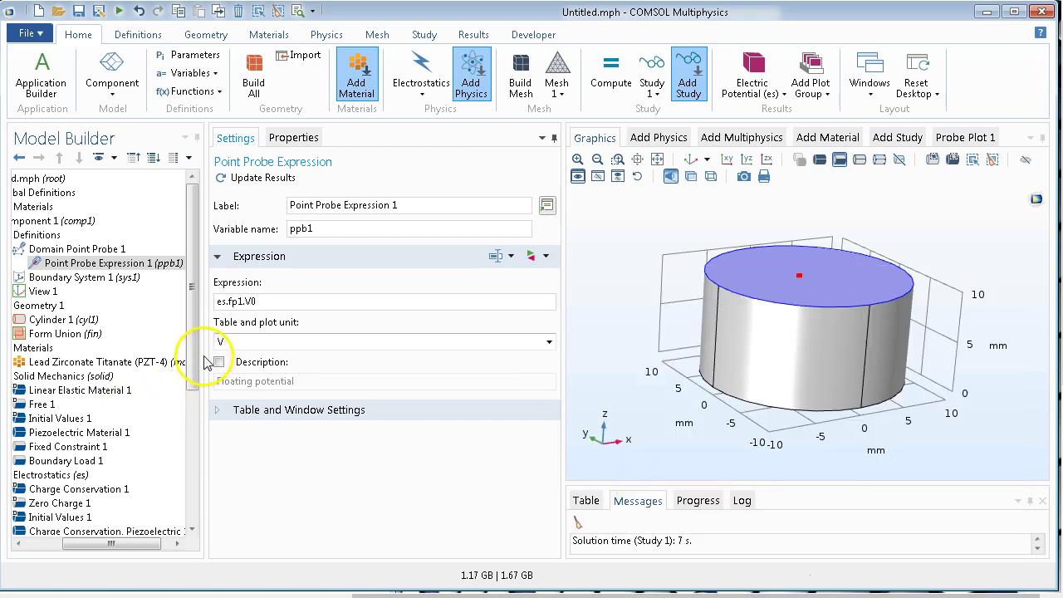
left_click_drag(195, 361, 182, 446)
scroll(181, 457, "down", 3)
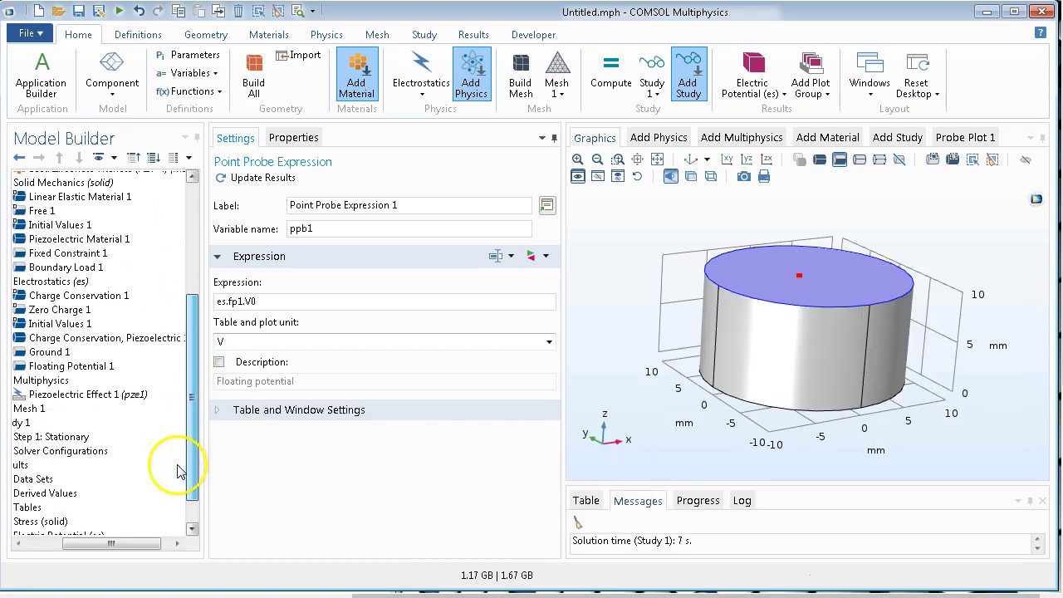
left_click_drag(112, 552, 74, 551)
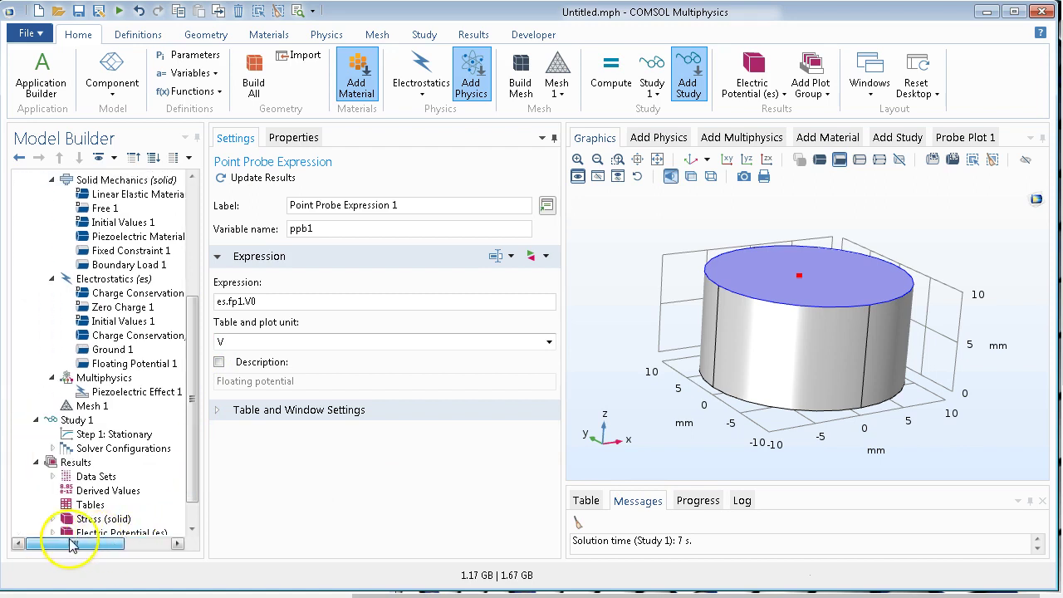
Recompute Study 1 so the new floating potential probe is evaluated.
left_click(78, 420)
left_click(251, 184)
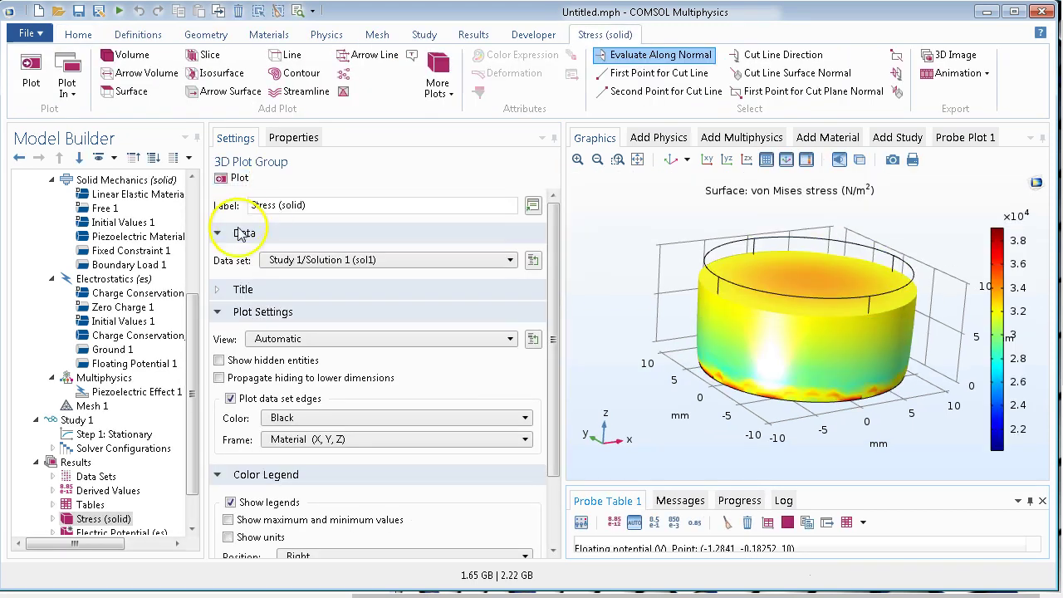
left_click_drag(646, 428, 672, 419)
Display the Electric Potential (es) plot group under Results.
left_click_drag(193, 352, 178, 522)
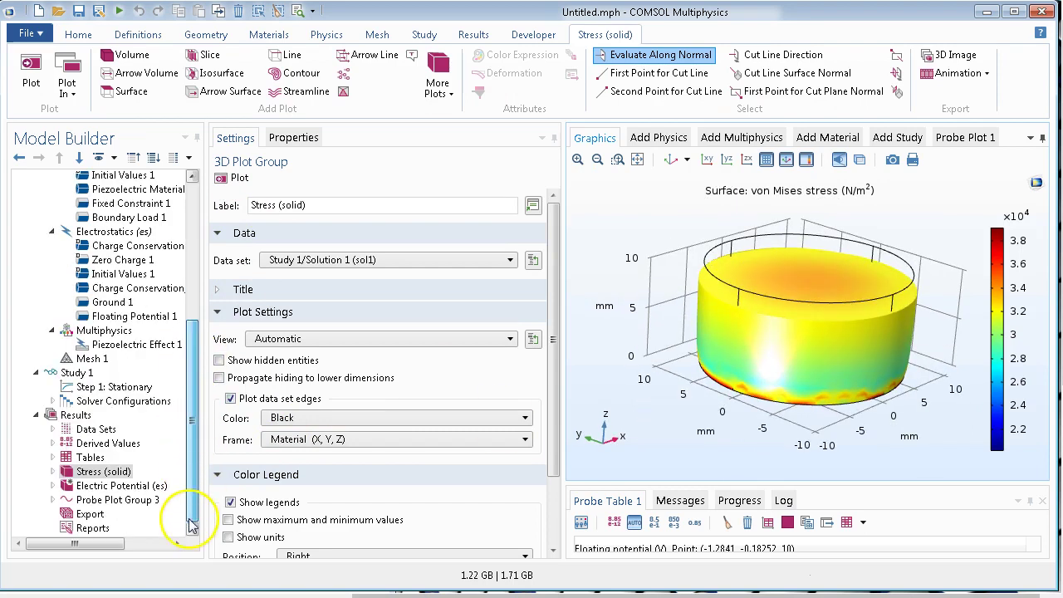
left_click(117, 486)
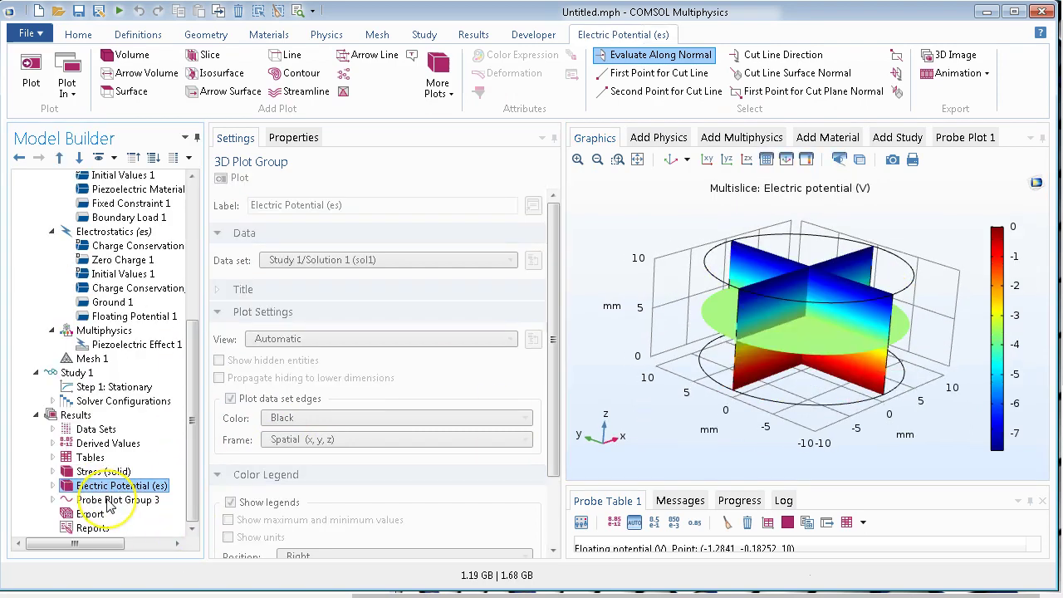
left_click(118, 488)
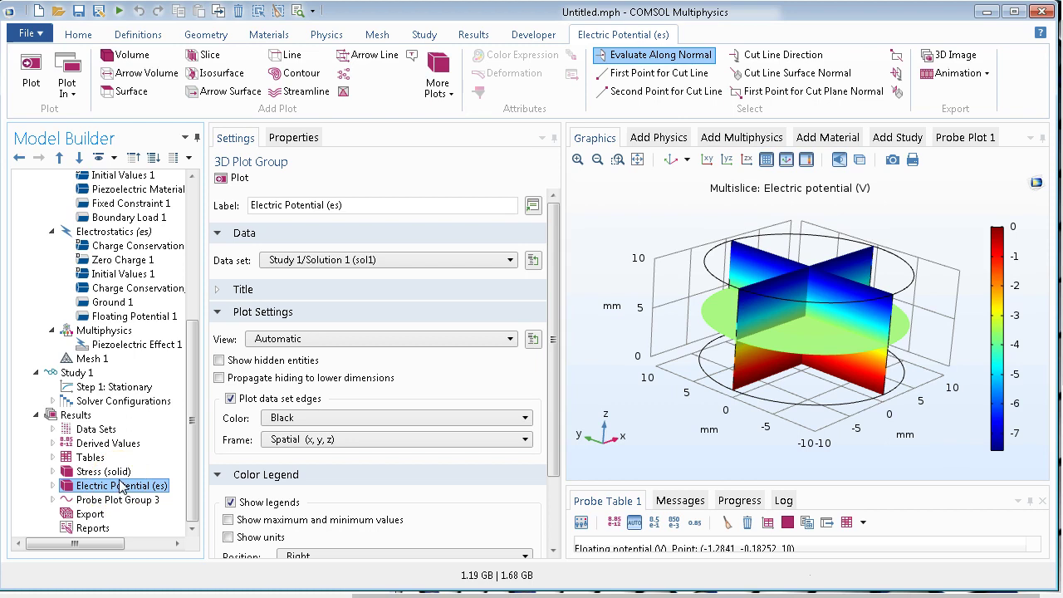
View Probe Plot Group 3, showing the floating potential at about -7.58 V.
left_click(68, 500)
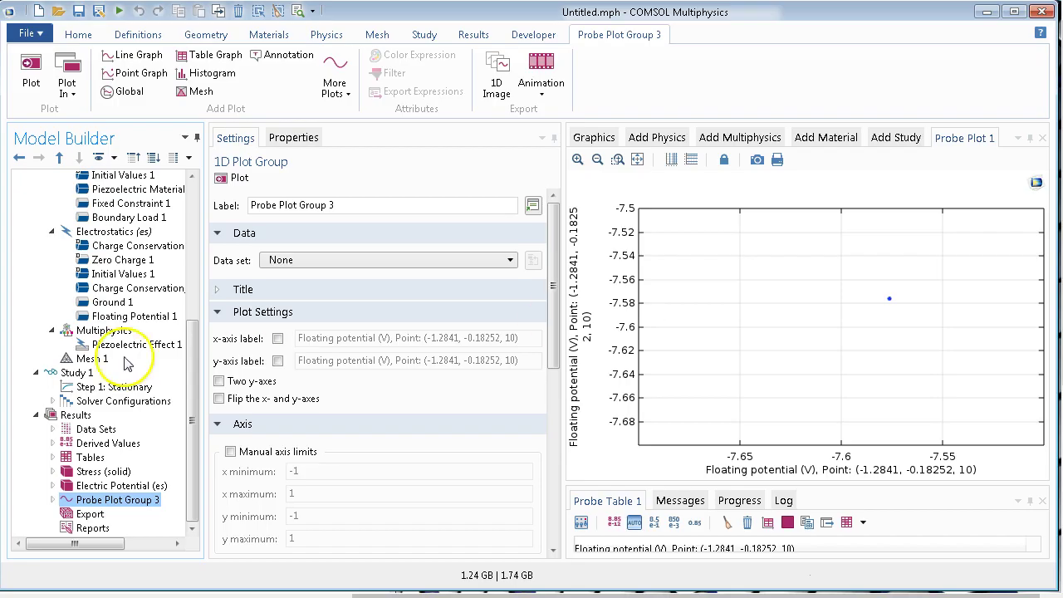
scroll(199, 326, "up", 1)
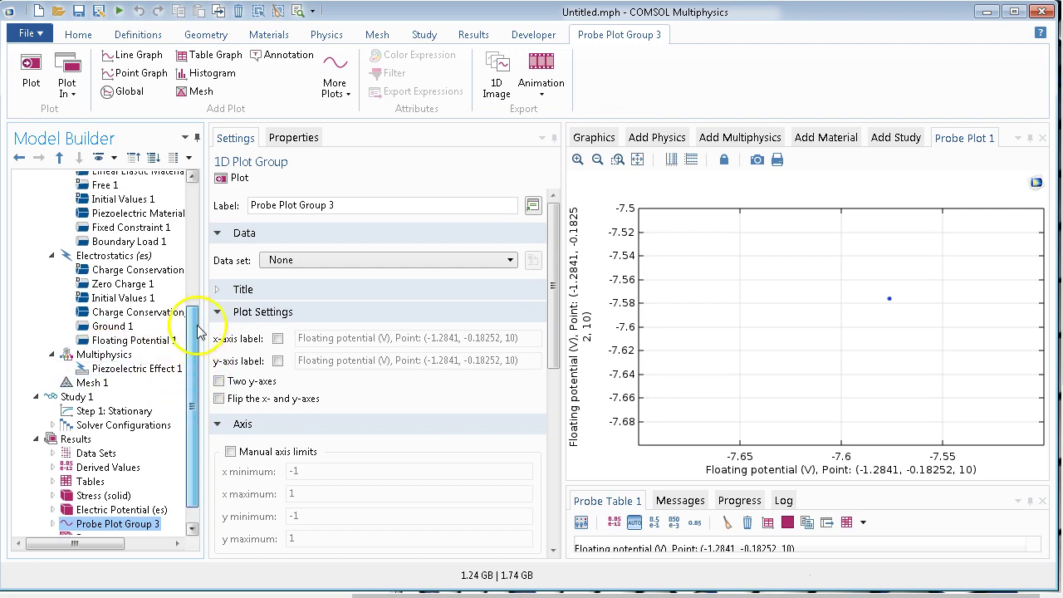
scroll(198, 328, "up", 3)
Review the Boundary Load 1, PZT-4 material, Linear Elastic Material and Free settings.
left_click(154, 319)
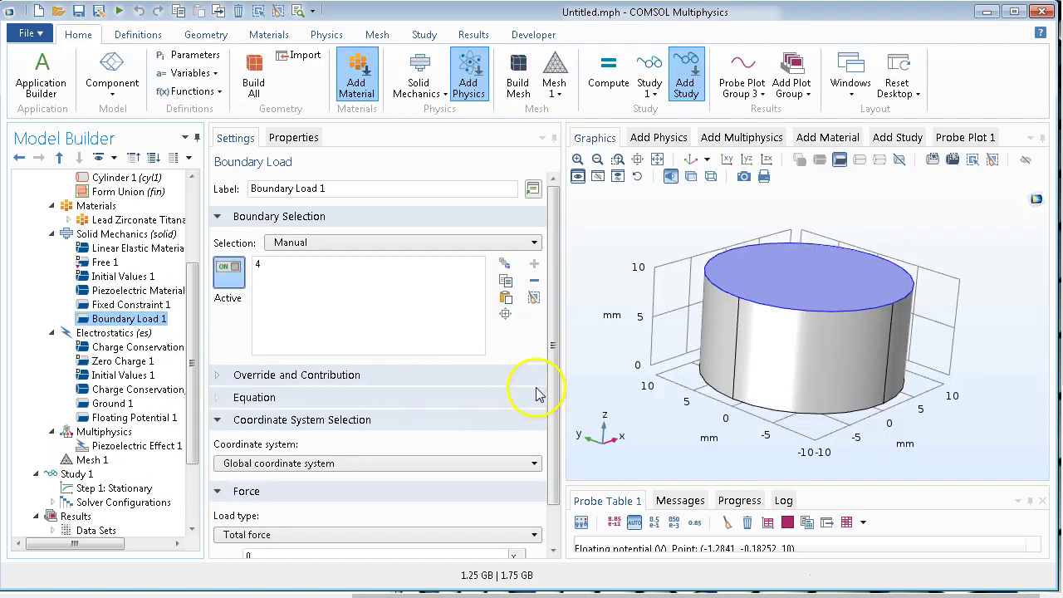
scroll(486, 415, "down", 2)
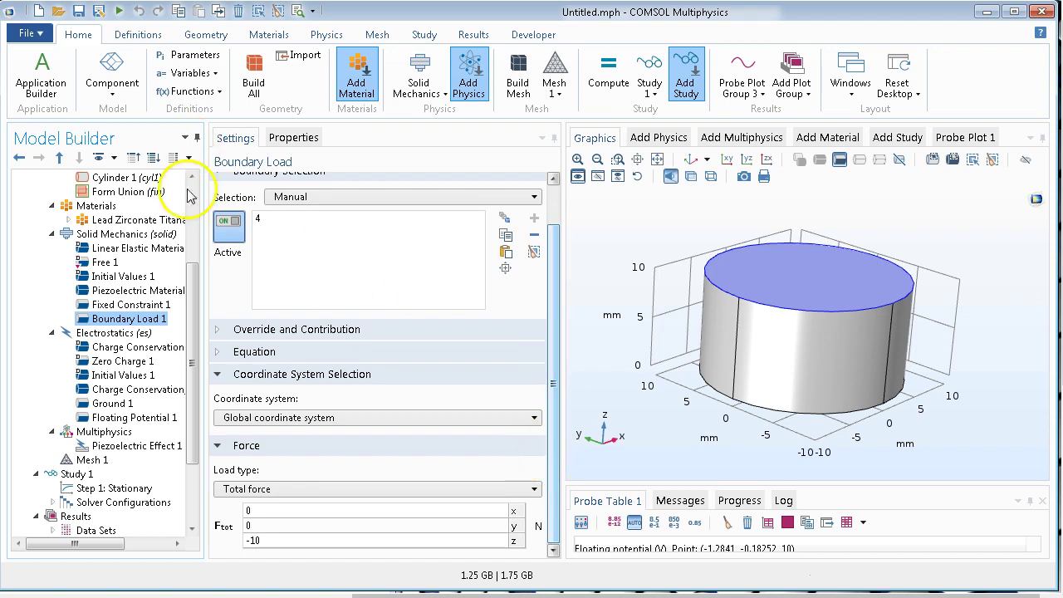
scroll(157, 349, "up", 6)
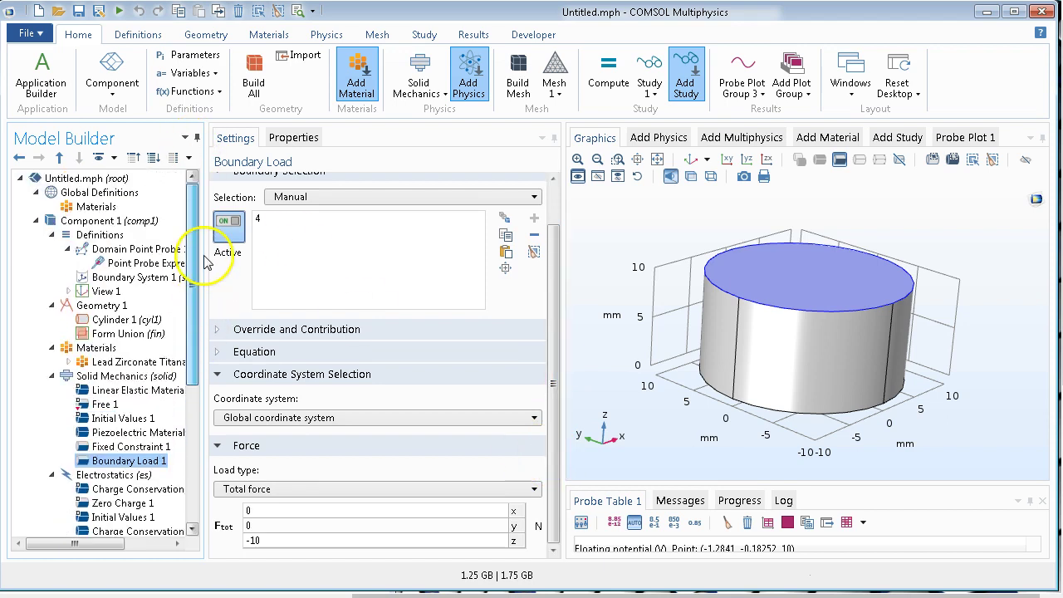
left_click(143, 363)
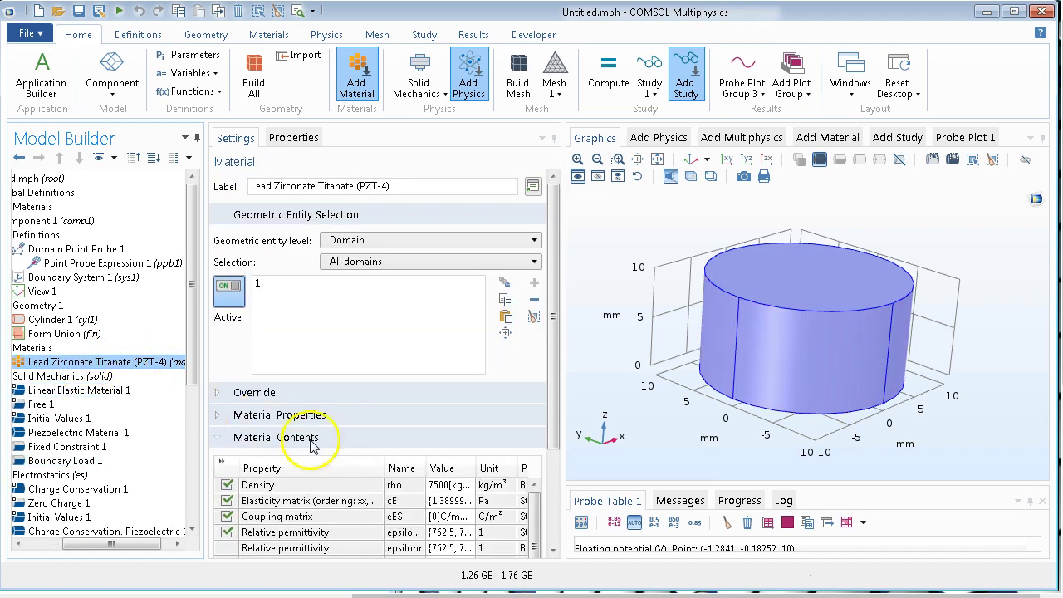
scroll(552, 449, "down", 2)
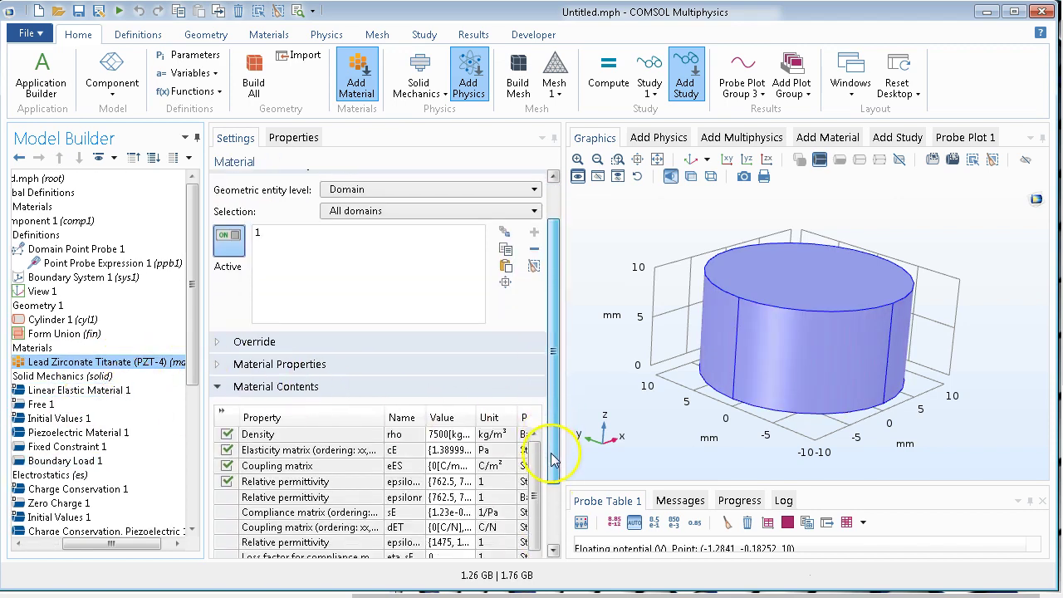
left_click_drag(553, 460, 554, 478)
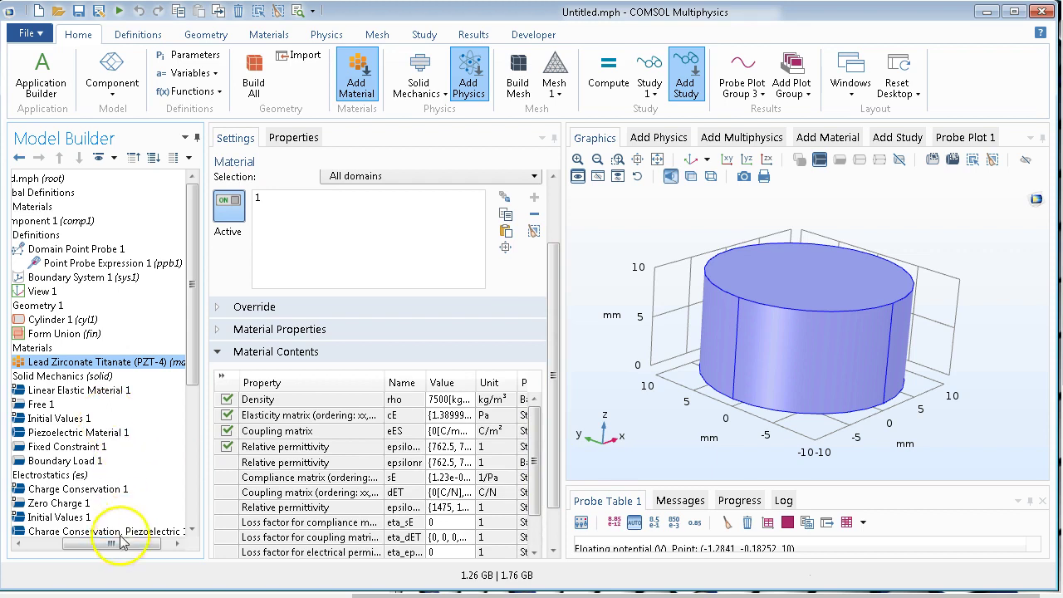
left_click(59, 544)
left_click(117, 391)
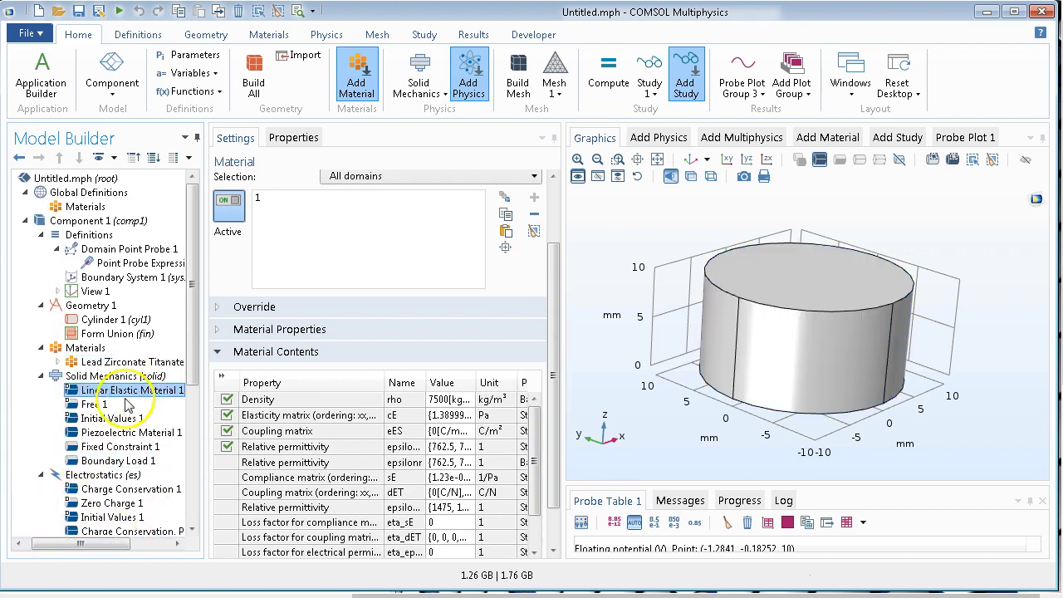
left_click(98, 404)
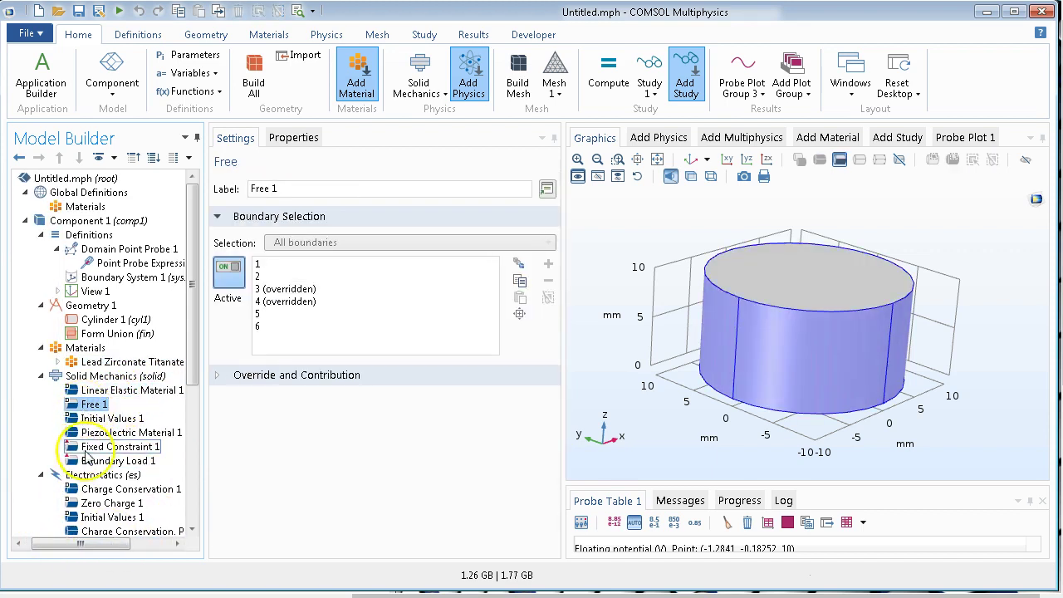
Set Piezoelectric Material 1's constitutive relation to Strain-charge form.
left_click(162, 432)
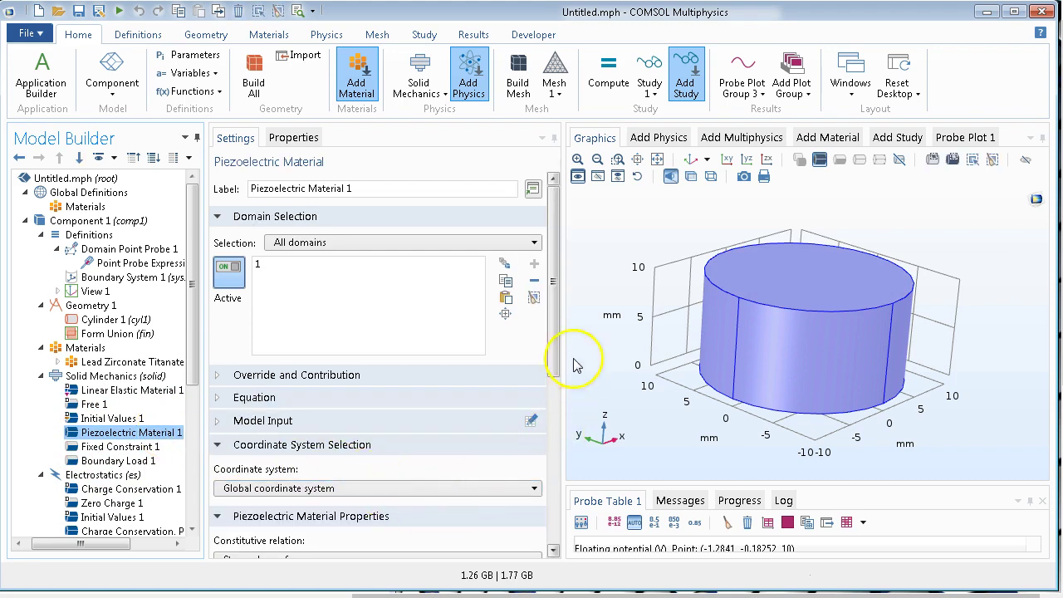
left_click_drag(555, 332, 539, 411)
scroll(538, 412, "down", 1)
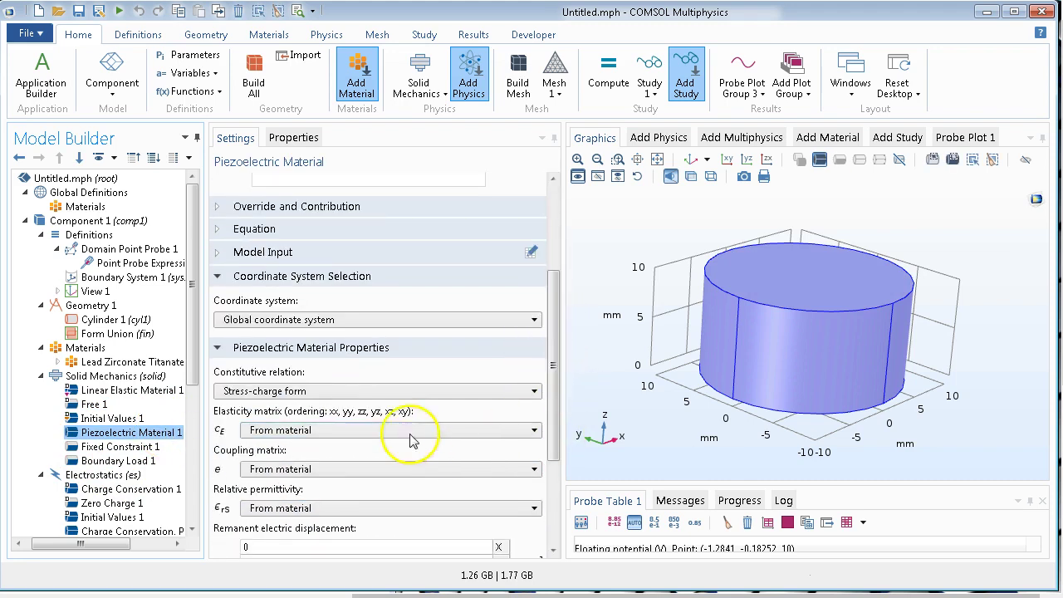
left_click(366, 392)
left_click(326, 420)
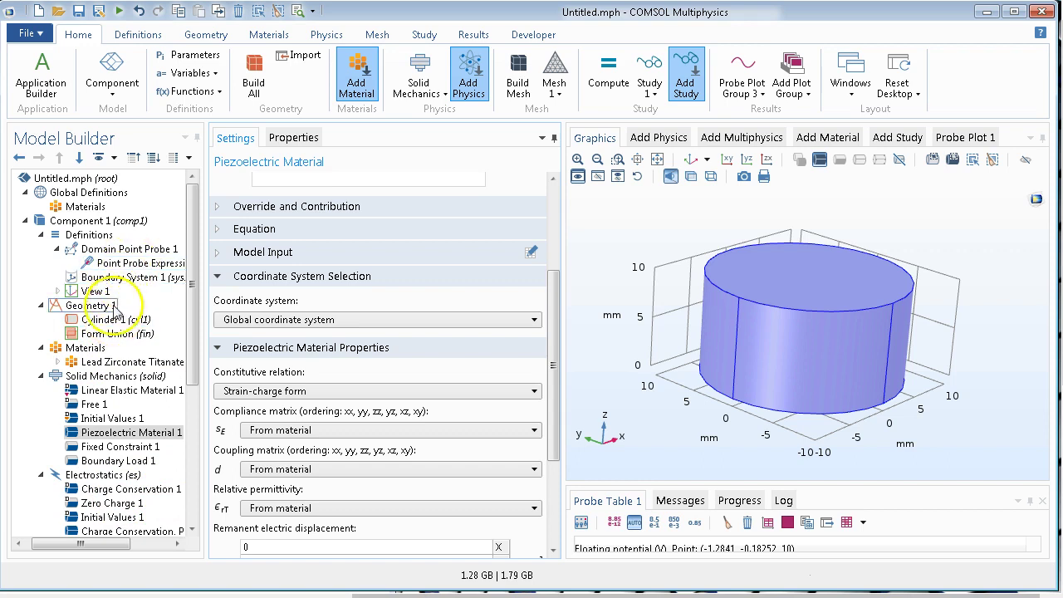
Open the PZT-4 Material Contents and read the relative permittivity epsilonrT value.
left_click(90, 348)
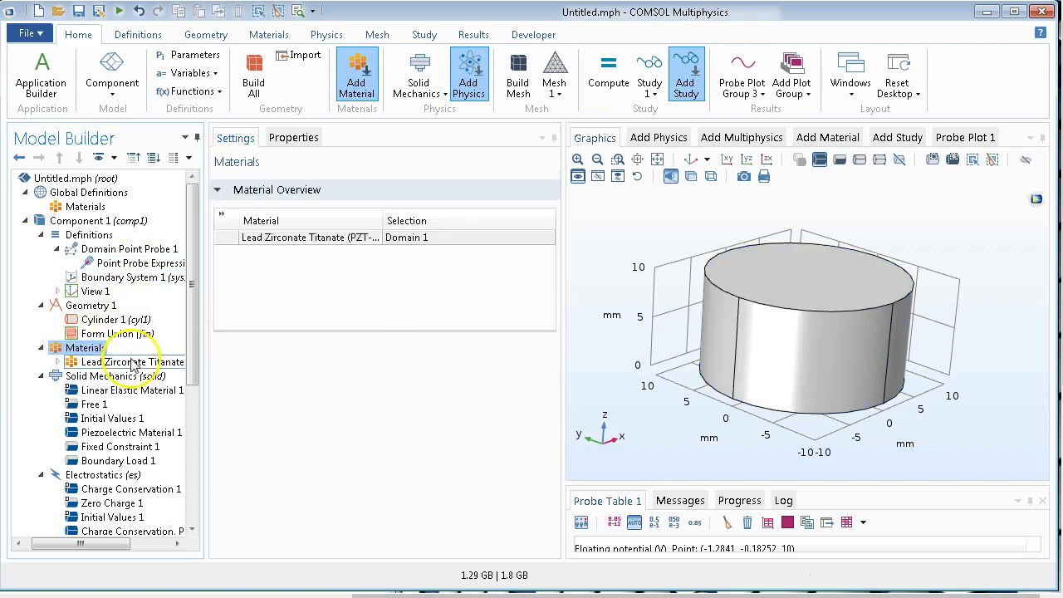
left_click(133, 363)
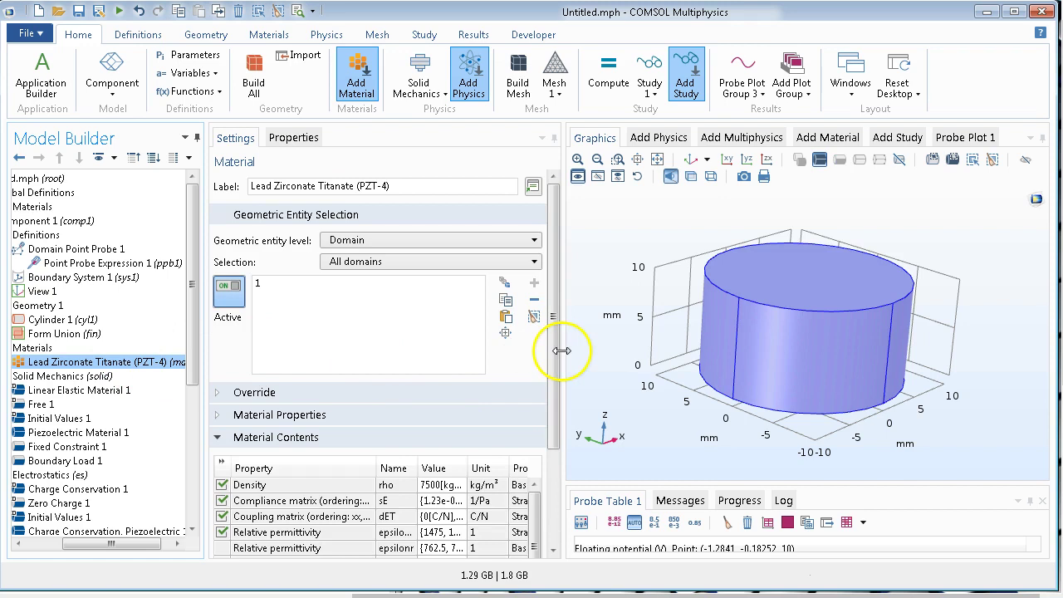
left_click_drag(560, 356, 554, 422)
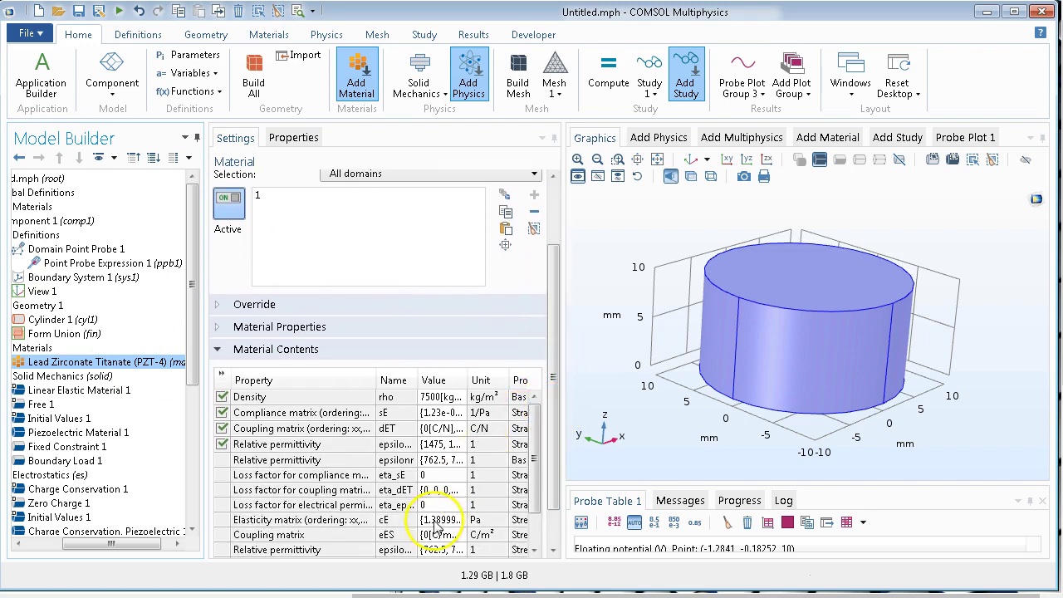
left_click(440, 446)
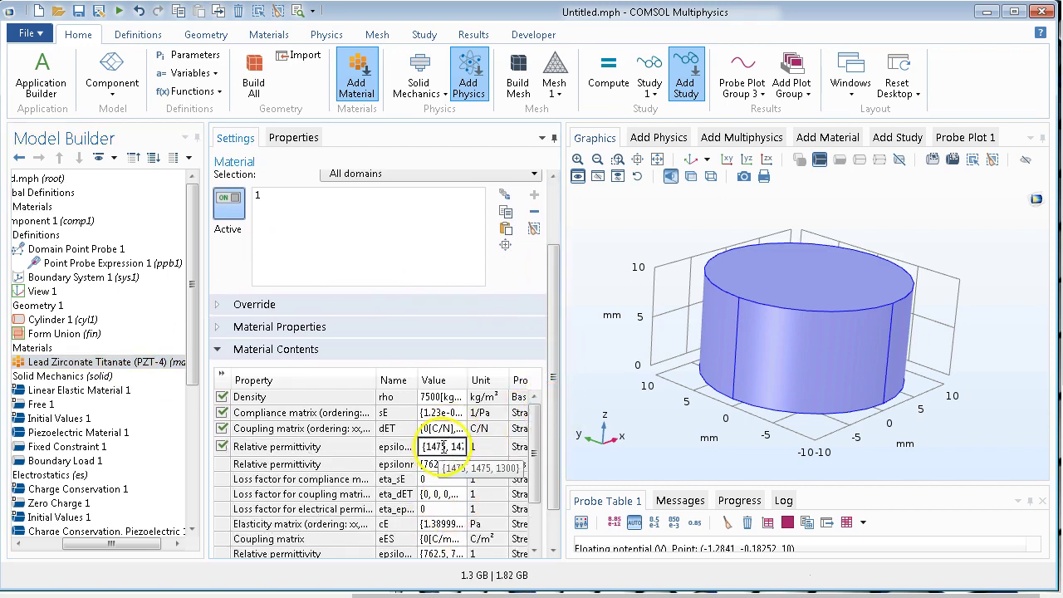
left_click_drag(450, 446, 490, 453)
key("End")
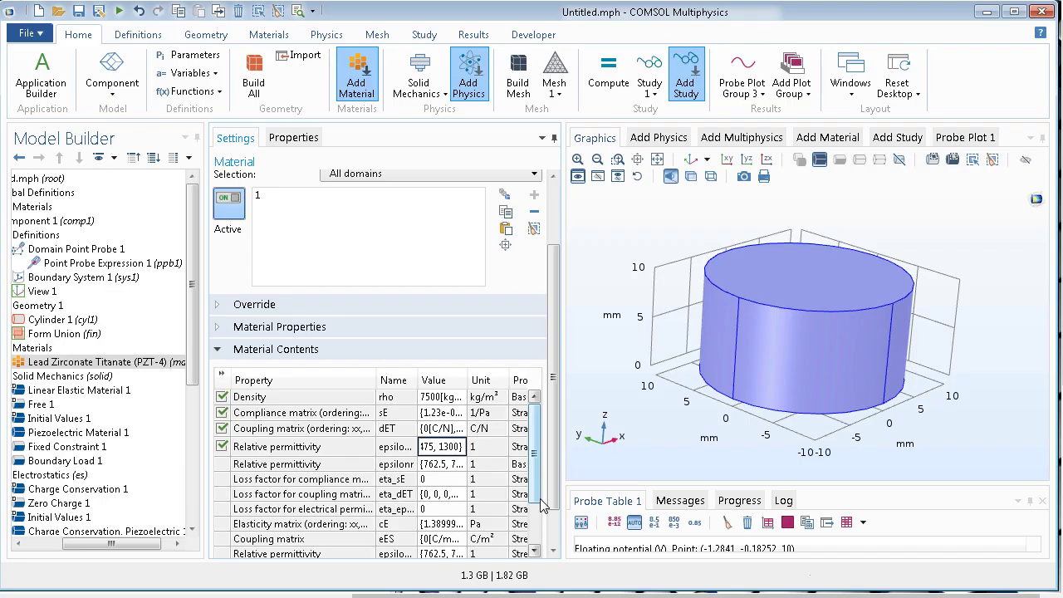
Read through the entries of the strain-form coupling matrix dET.
left_click(447, 428)
left_click(449, 429)
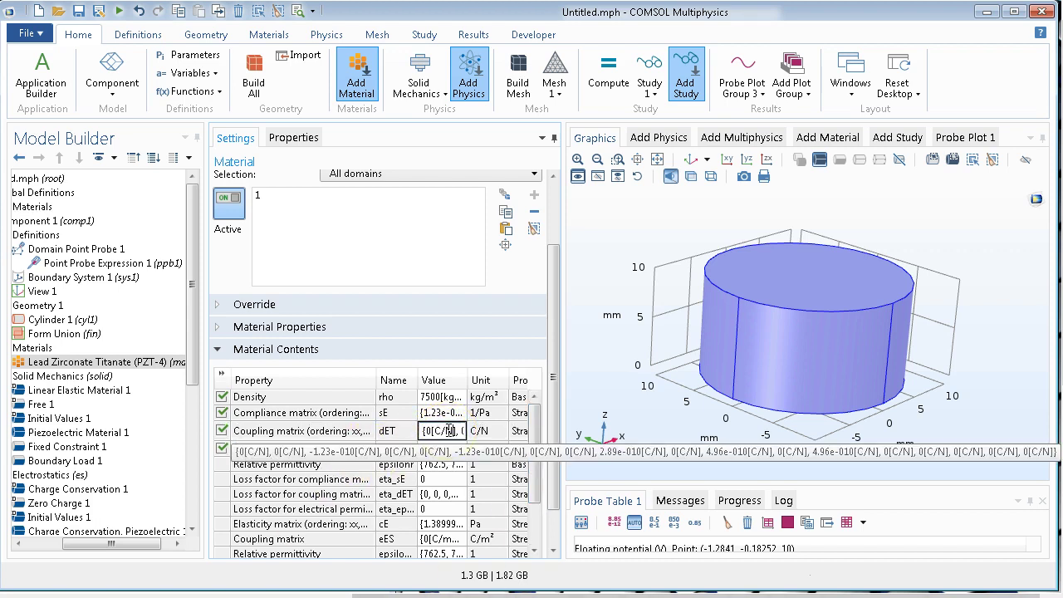
key("Right")
key("Right")
key("Right")
key("Right")
key("Right")
key("Right")
key("Right")
key("Right")
key("Right")
key("Right")
key("Right")
key("Right")
key("Right")
key("Right")
key("Right")
key("Right")
key("Right")
key("Right")
key("Right")
key("Right")
key("Right")
key("Right")
key("Right")
key("Right")
key("Right")
key("Right")
key("Right")
key("Right")
key("Right")
key("Right")
key("Right")
key("Right")
key("Right")
key("Right")
key("Right")
key("Right")
key("Right")
key("Right")
key("Right")
key("Right")
key("Right")
key("Right")
key("Right")
key("Right")
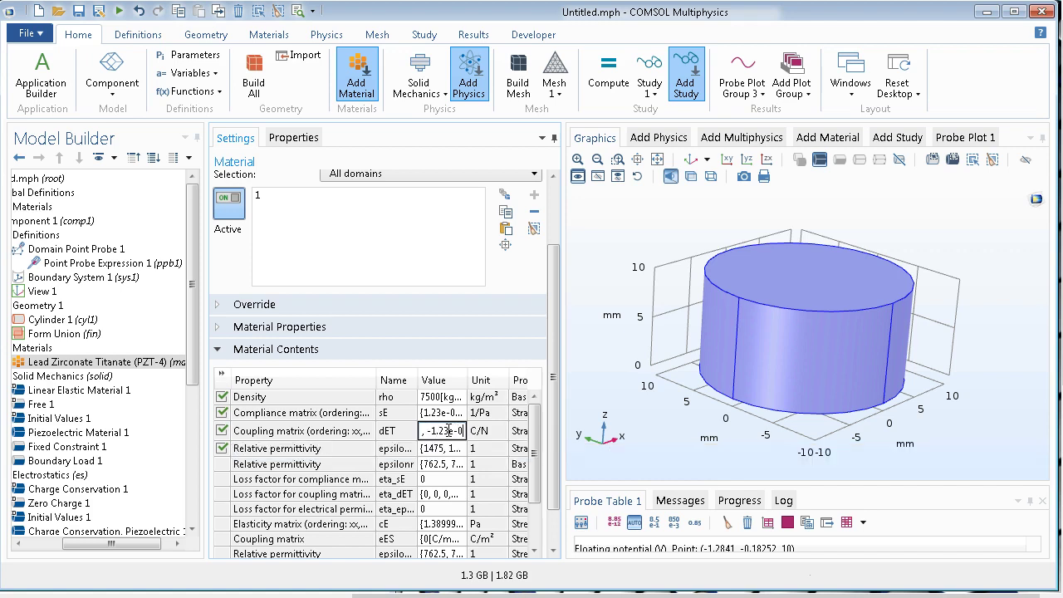
key("Right")
key("Right")
key("Right")
key("Right")
key("Right")
key("Right")
key("Right")
key("Right")
key("Right")
key("Right")
key("Right")
key("Right")
key("Right")
key("Right")
key("Right")
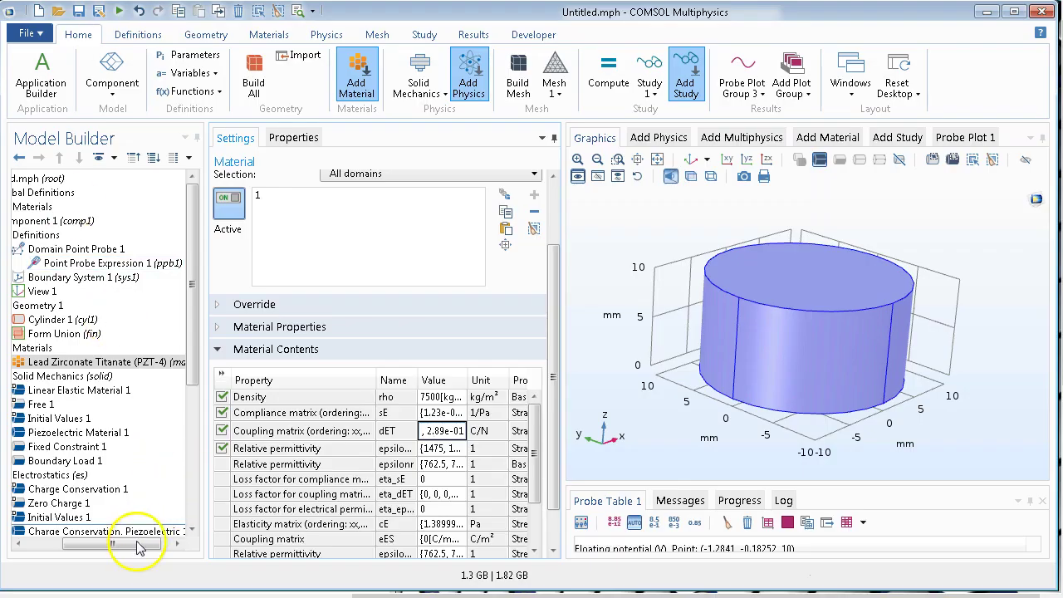
Add a Boundary Probe under Component 1's Definitions.
left_click(34, 544)
left_click(100, 235)
right_click(105, 239)
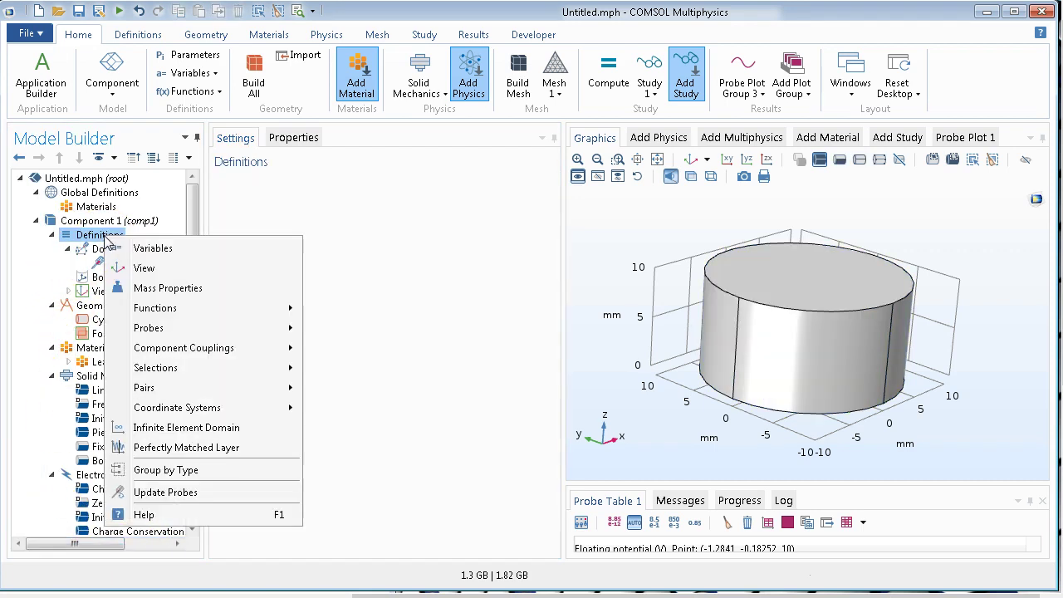
left_click(278, 331)
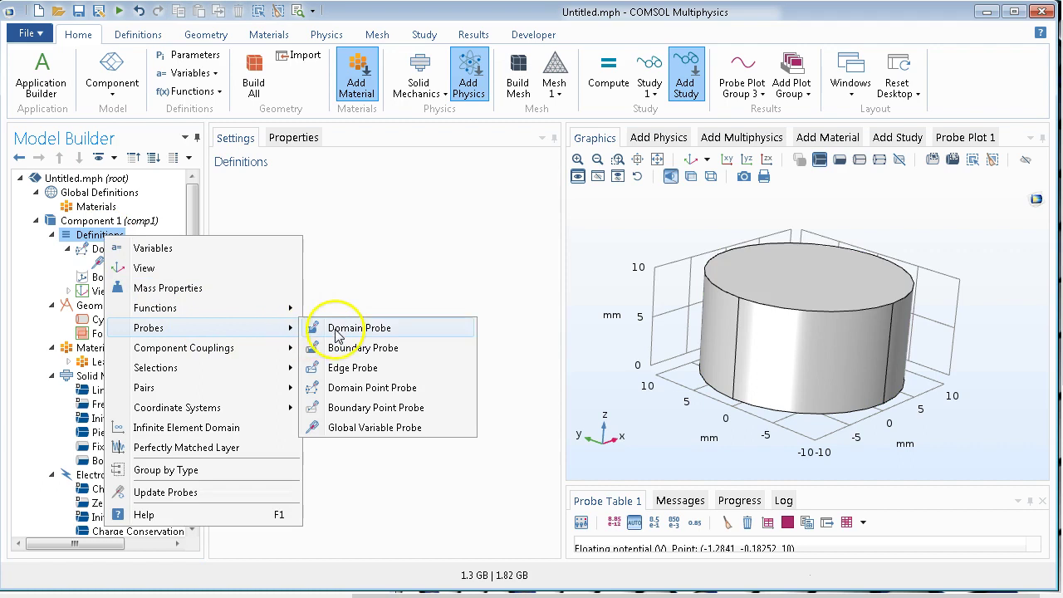
left_click(357, 348)
Remove the side and bottom faces so only top face boundary 4 stays selected.
left_click(784, 274)
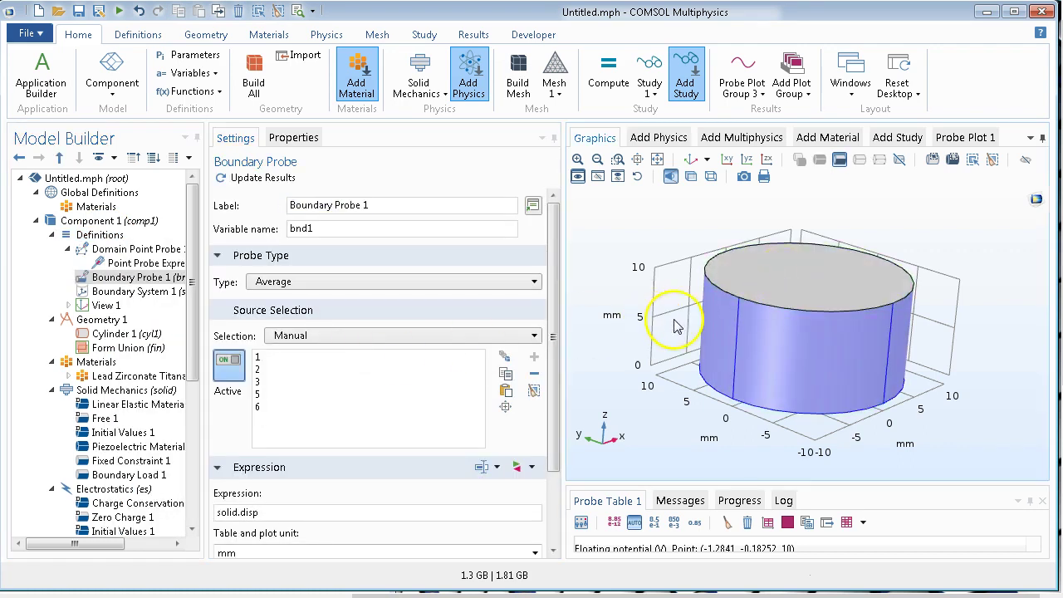
left_click(803, 297)
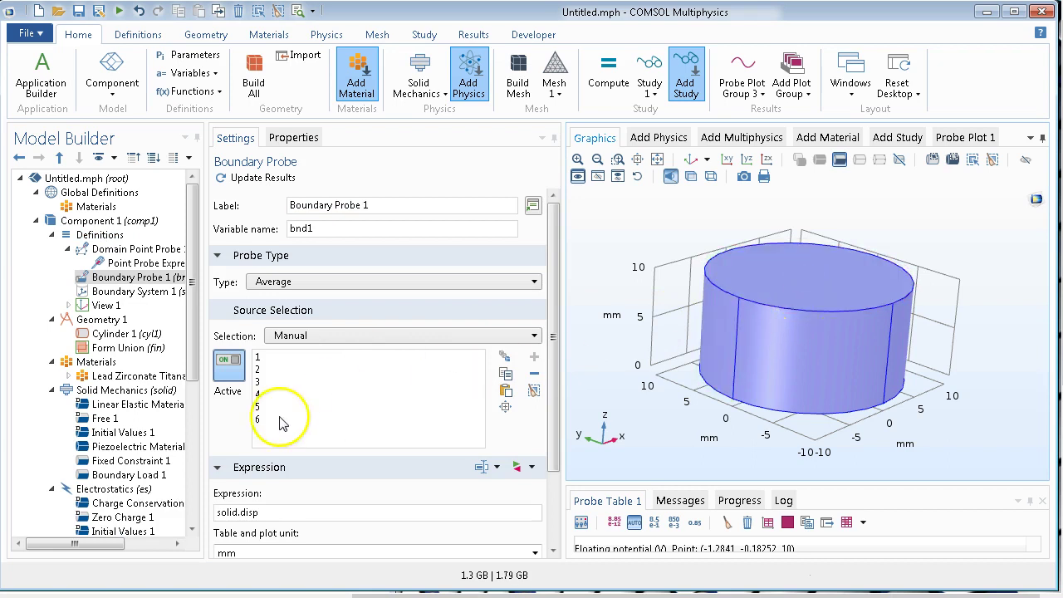
left_click(771, 369)
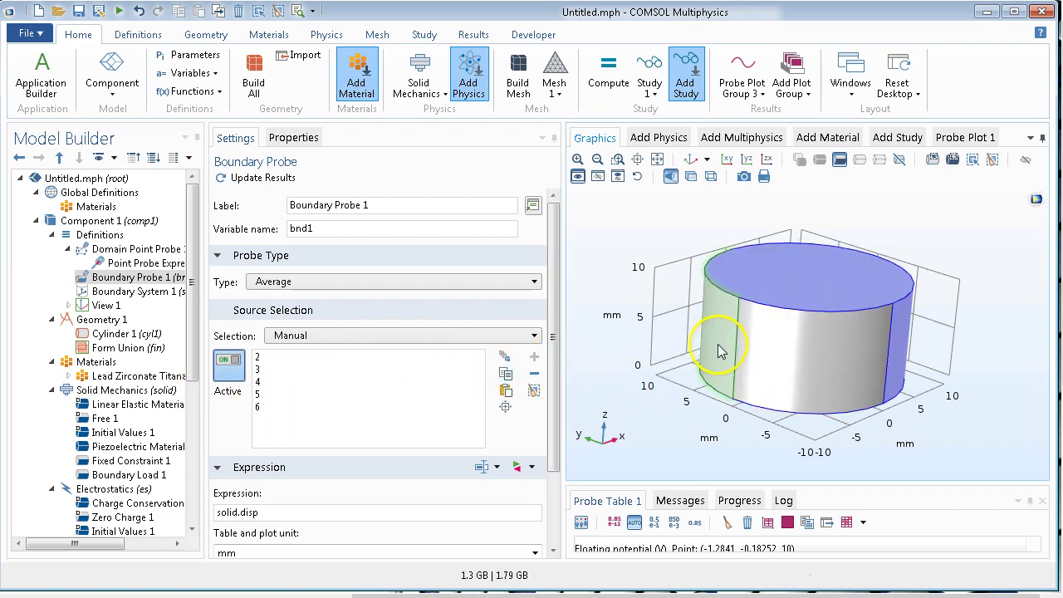
left_click(712, 320)
left_click(904, 359)
left_click_drag(890, 435, 840, 337)
left_click(843, 349)
left_click_drag(999, 410, 745, 322)
left_click(745, 322)
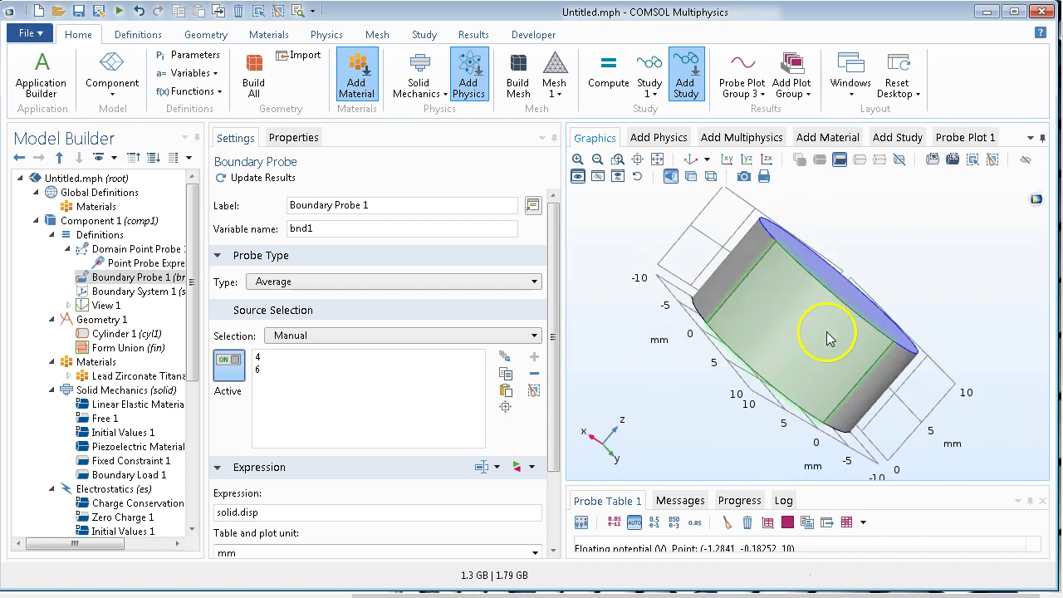
left_click_drag(689, 390, 591, 388)
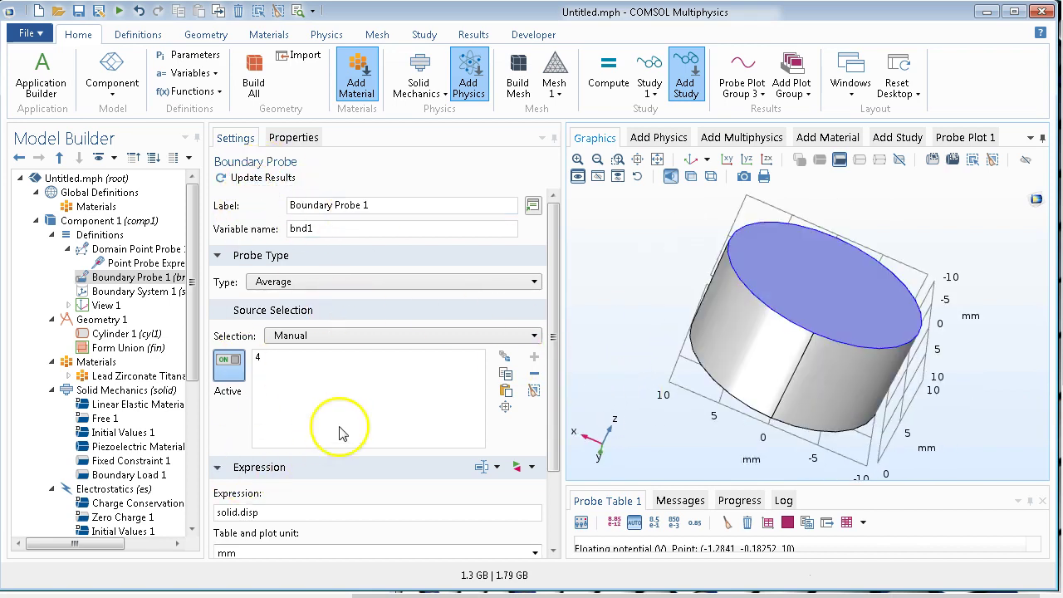
Browse Component 1's variables for the probe expression.
left_click(517, 469)
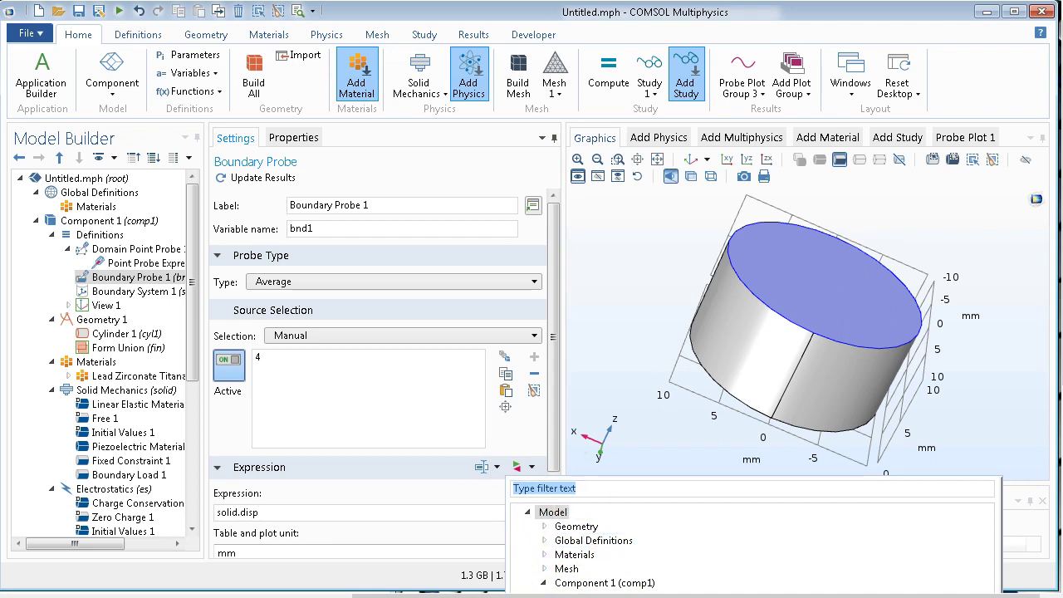
left_click(582, 583)
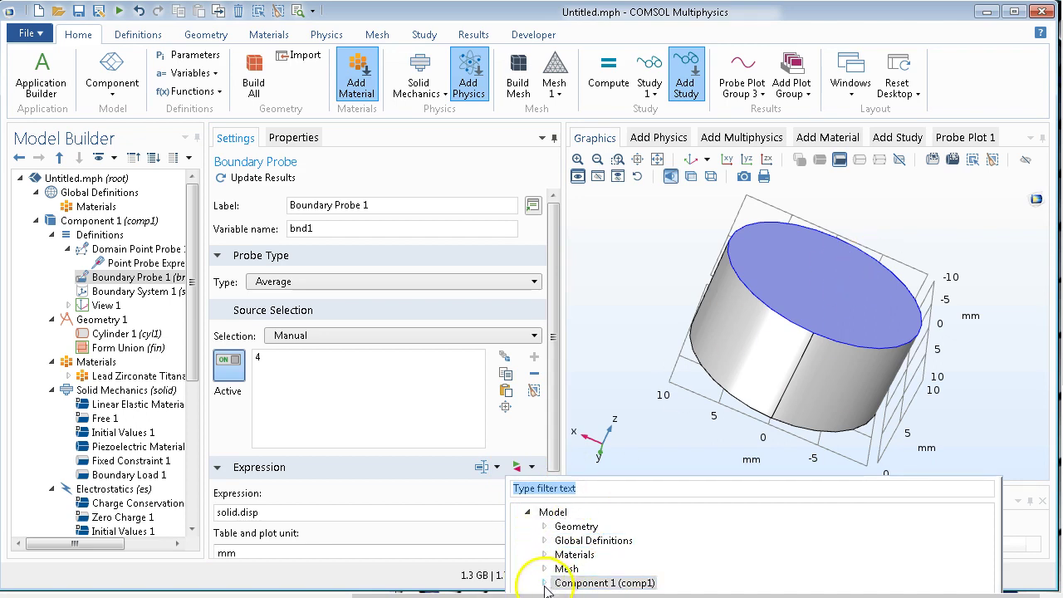
left_click(651, 490)
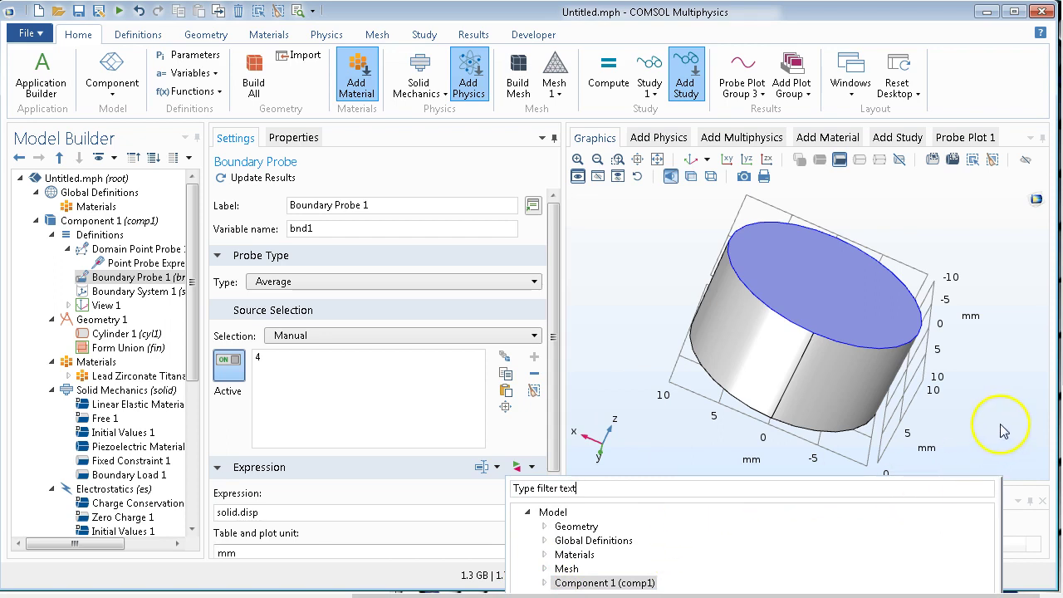
left_click(997, 505)
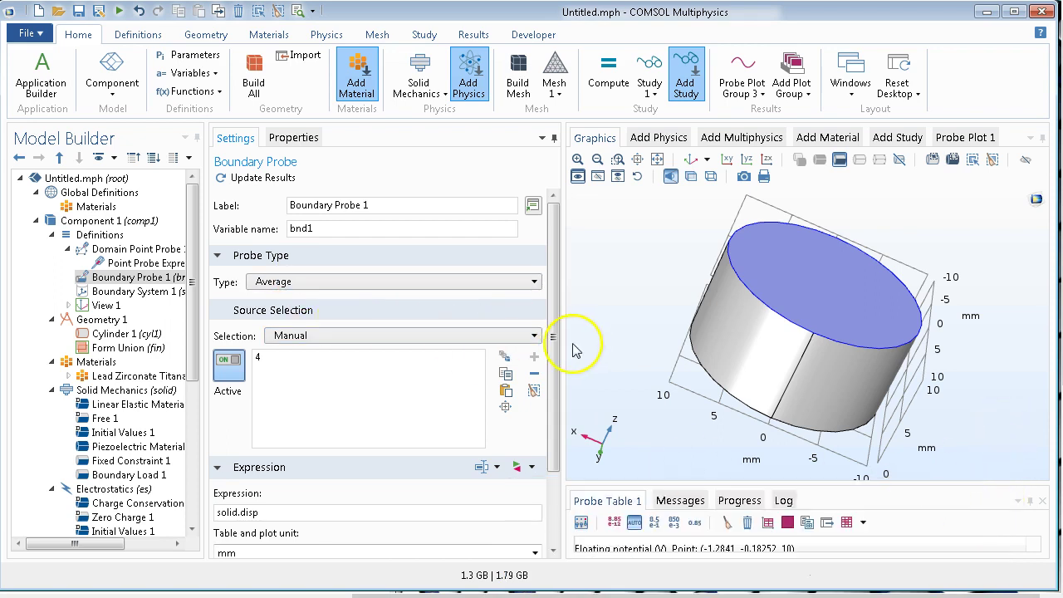
Insert es.nD from Electrostatics > Currents and charge as the Boundary Probe 1 expression.
left_click_drag(554, 345, 548, 407)
left_click(530, 371)
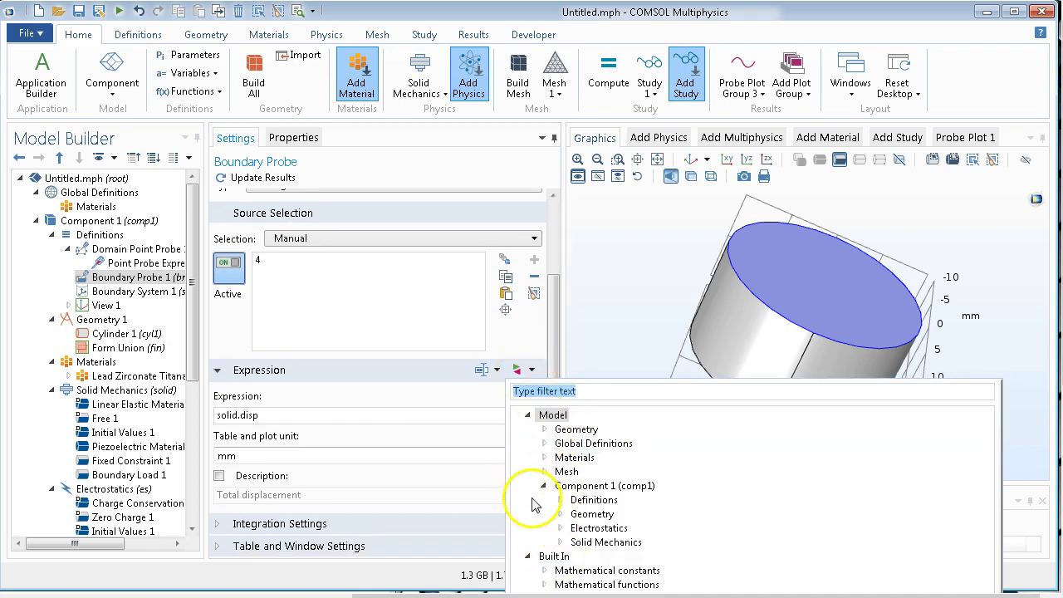
left_click(560, 528)
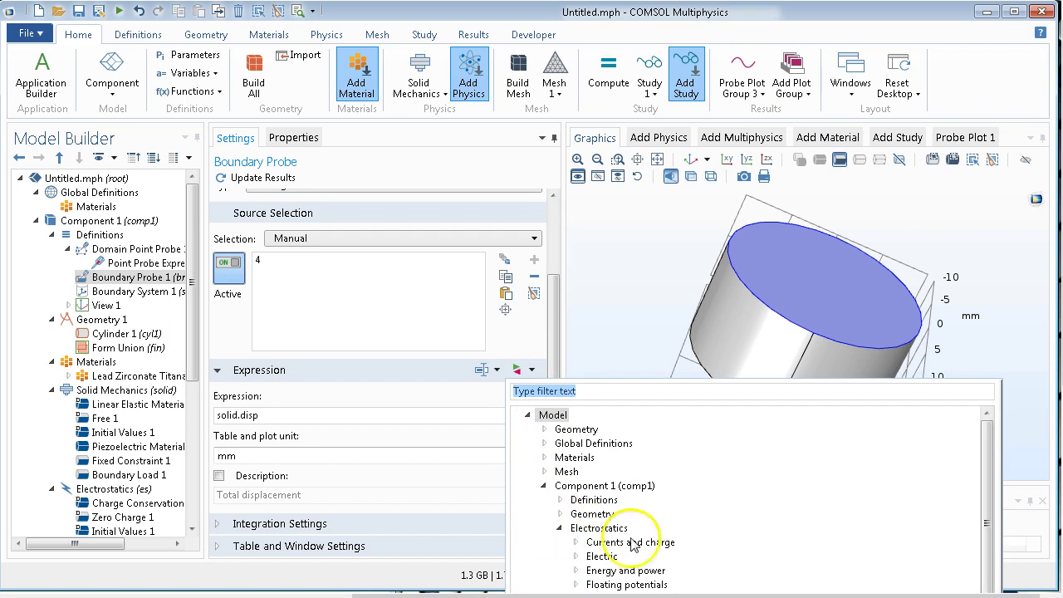
scroll(660, 544, "down", 2)
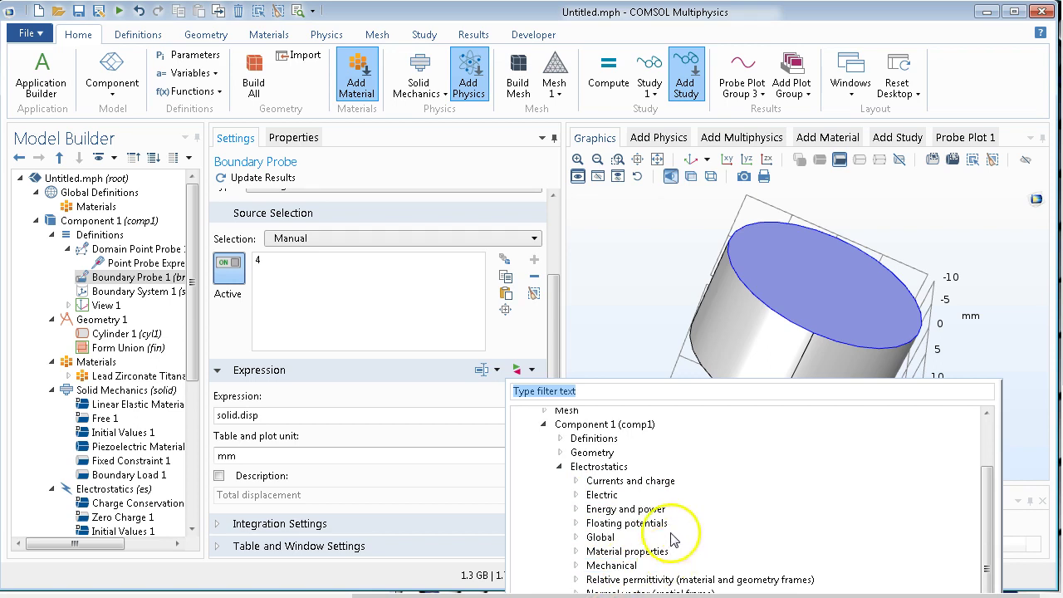
left_click(578, 482)
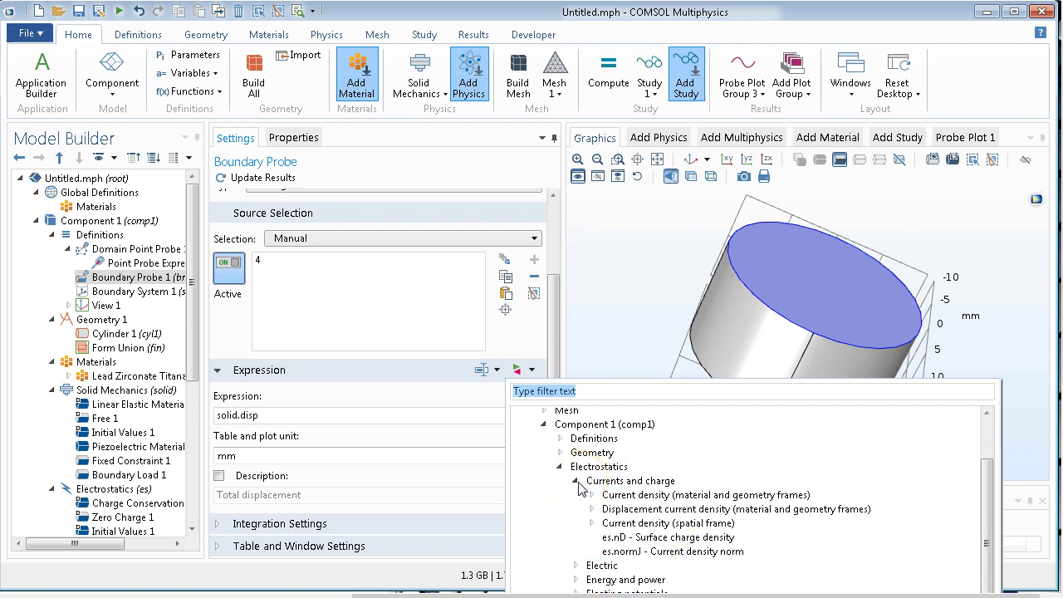
left_click(606, 538)
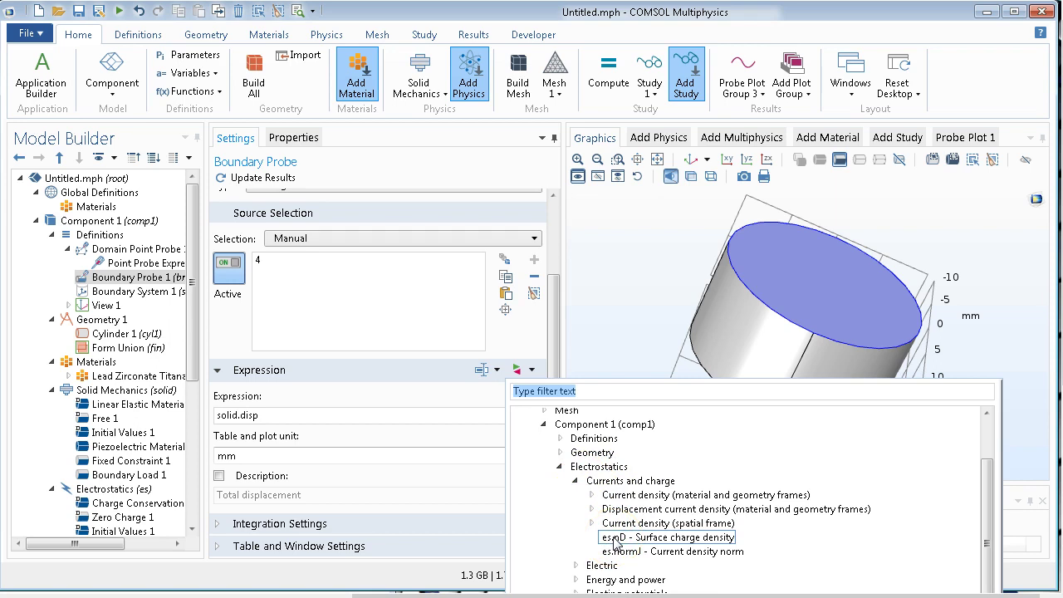
double_click(616, 538)
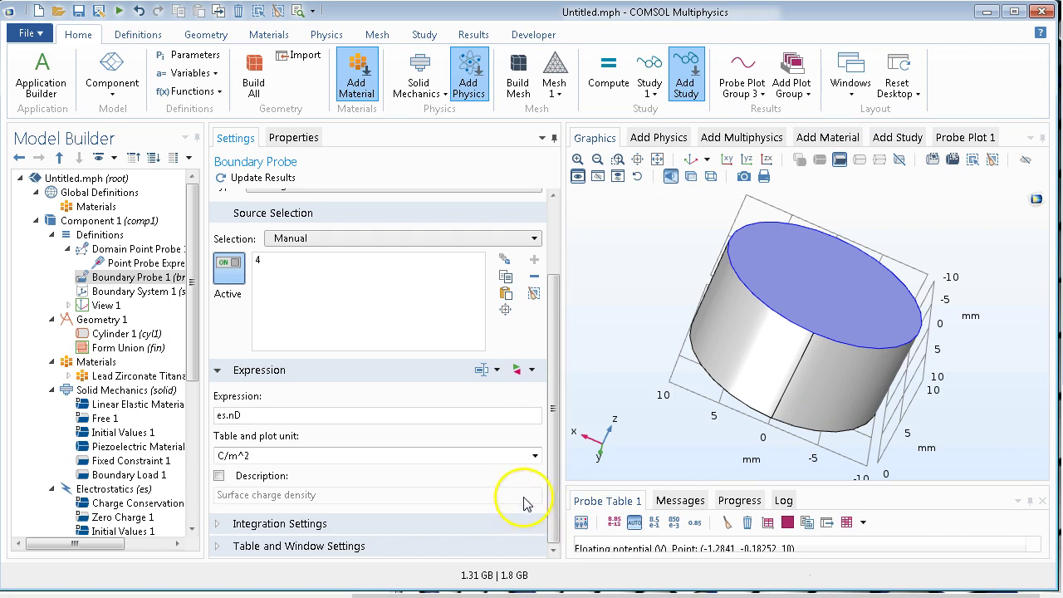
Change Boundary Probe 1's type to Integral, update its results, and select Study 1.
left_click_drag(552, 459, 565, 353)
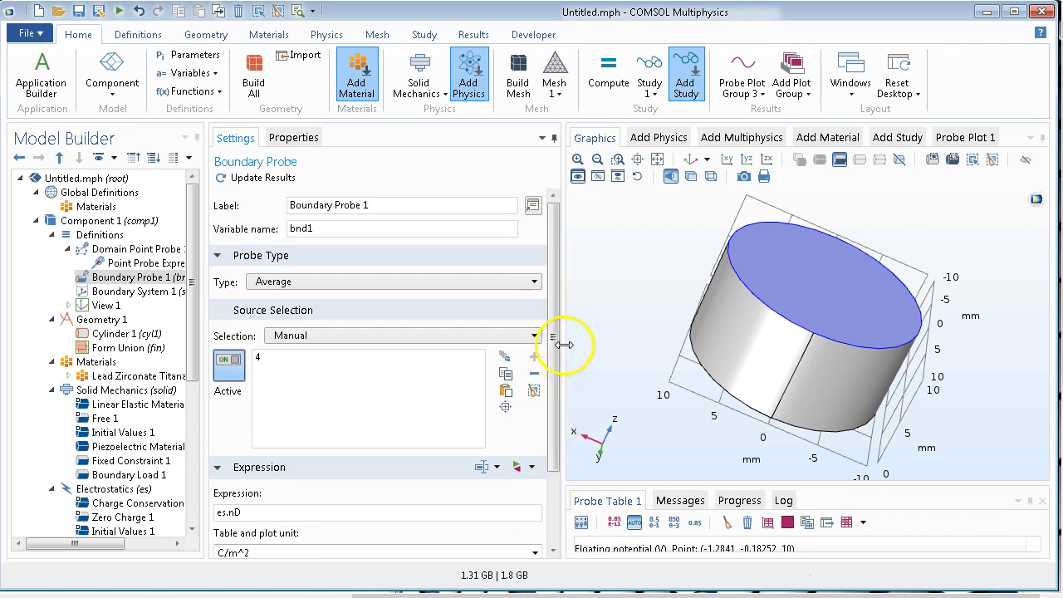
left_click(500, 283)
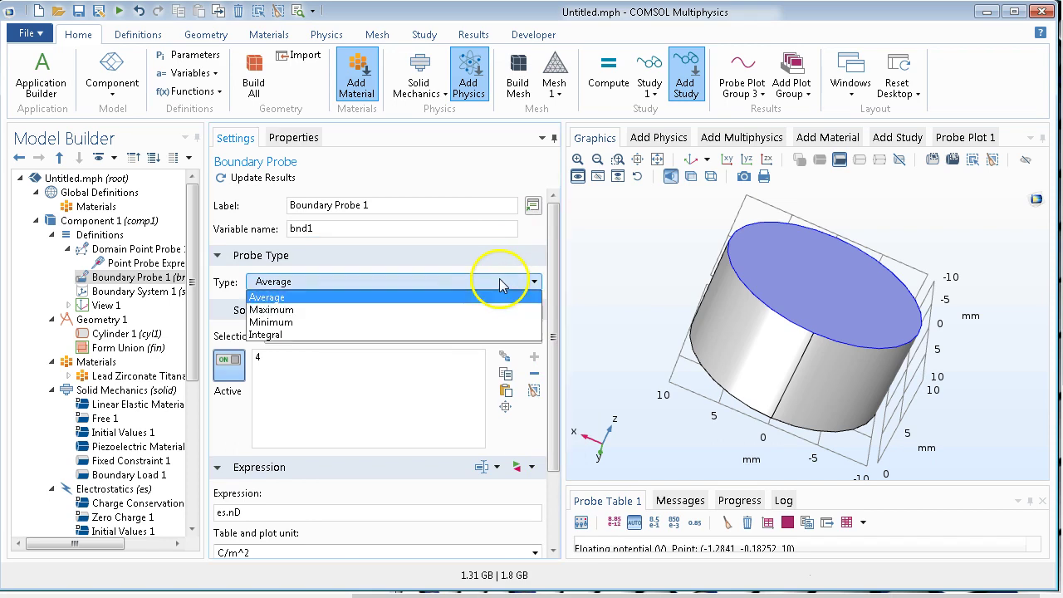
left_click(396, 336)
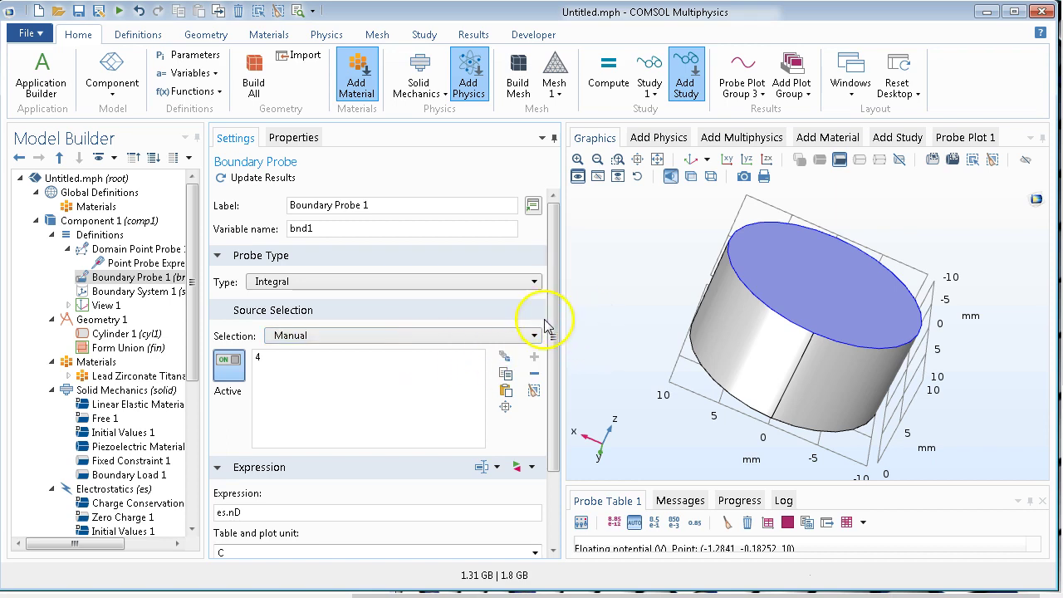
left_click(289, 178)
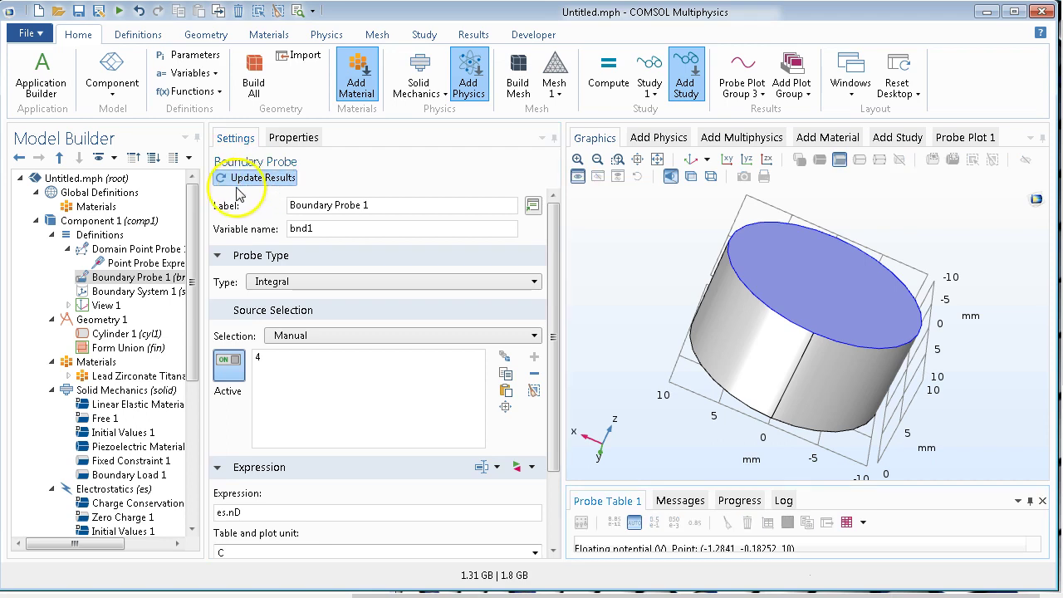
left_click_drag(189, 217, 192, 360)
left_click(52, 373)
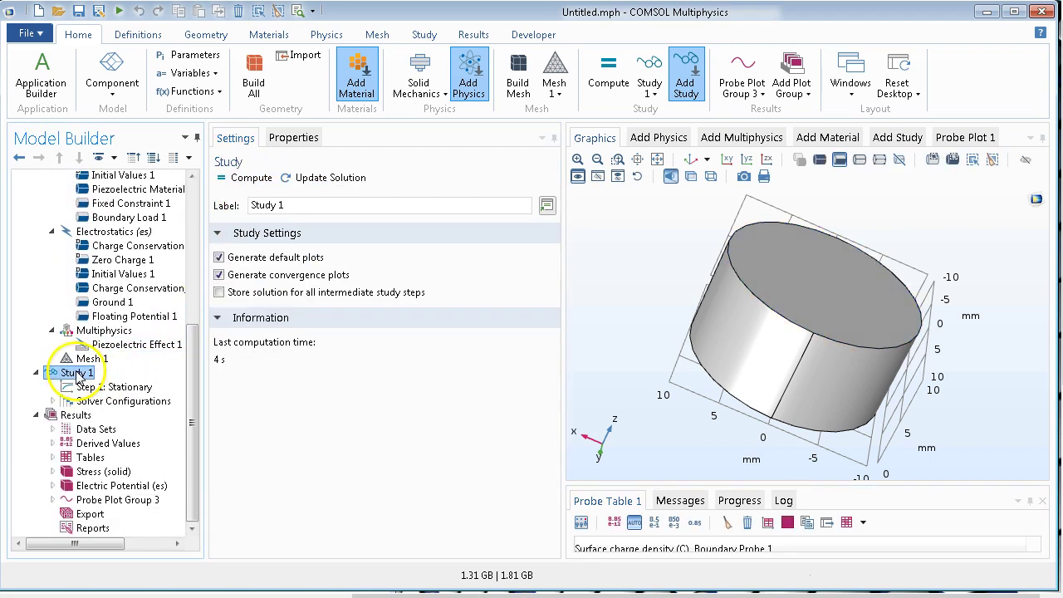
Compute Study 1 to get the von Mises stress plot, roughly 2.2–3.8×10^4 N/m².
left_click(243, 179)
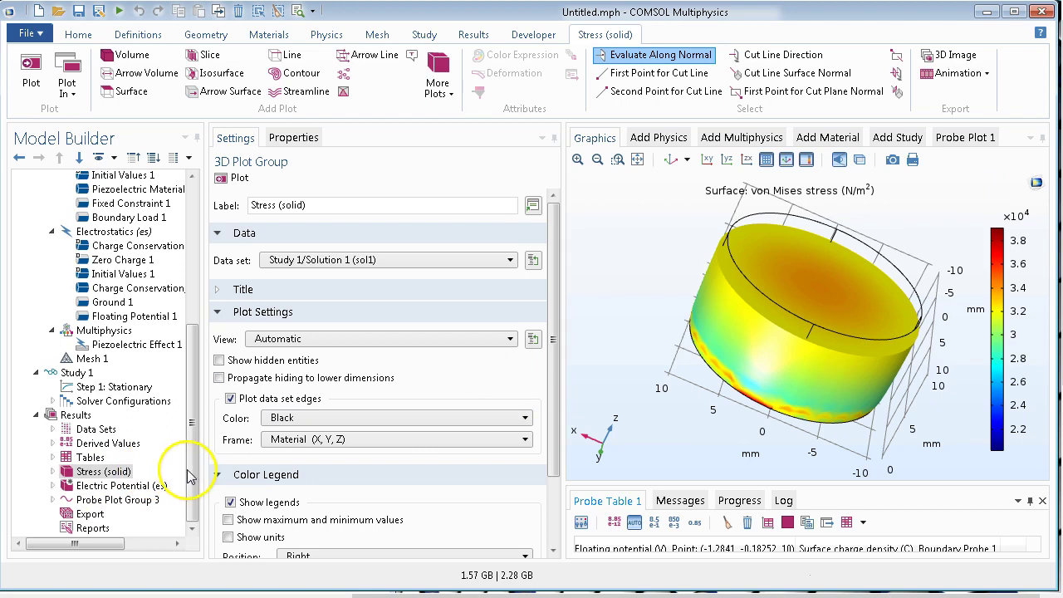
Expand Probe Plot Group 3 and display Probe Table Graph 1 of floating potential and surface charge density.
left_click(53, 500)
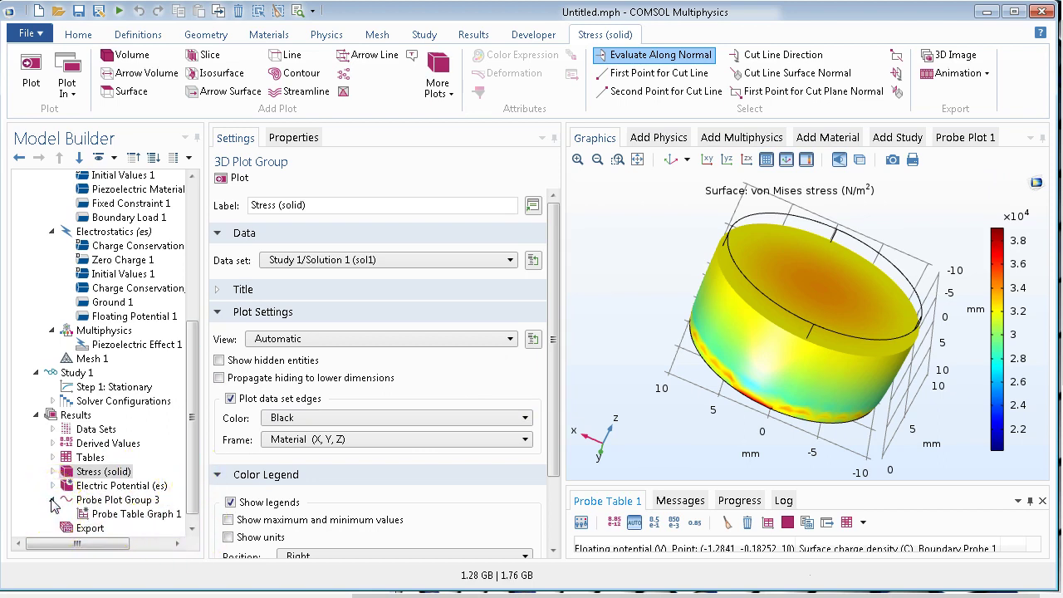
left_click(101, 515)
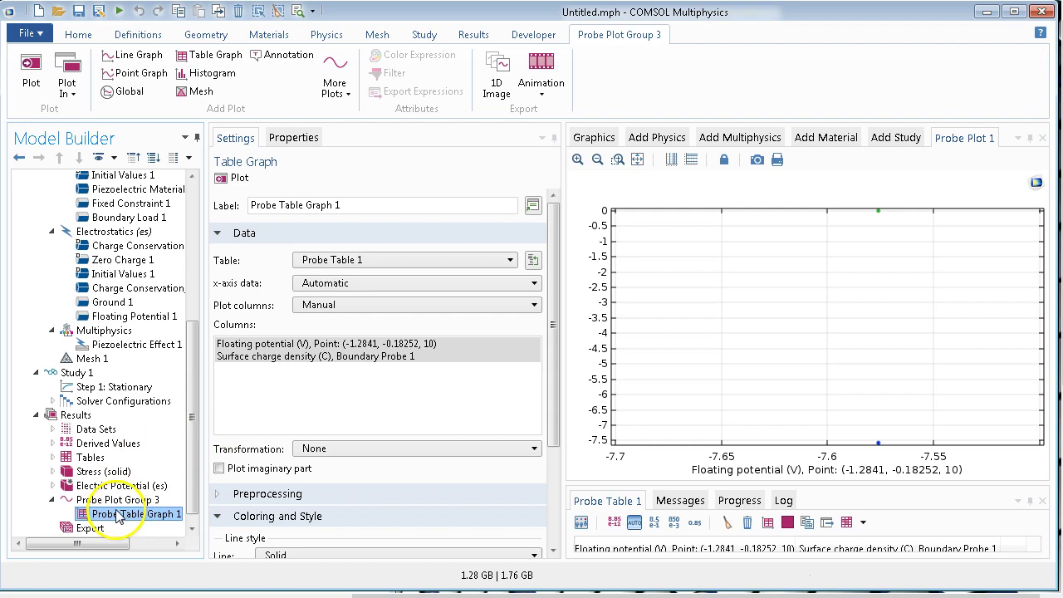
left_click(139, 501)
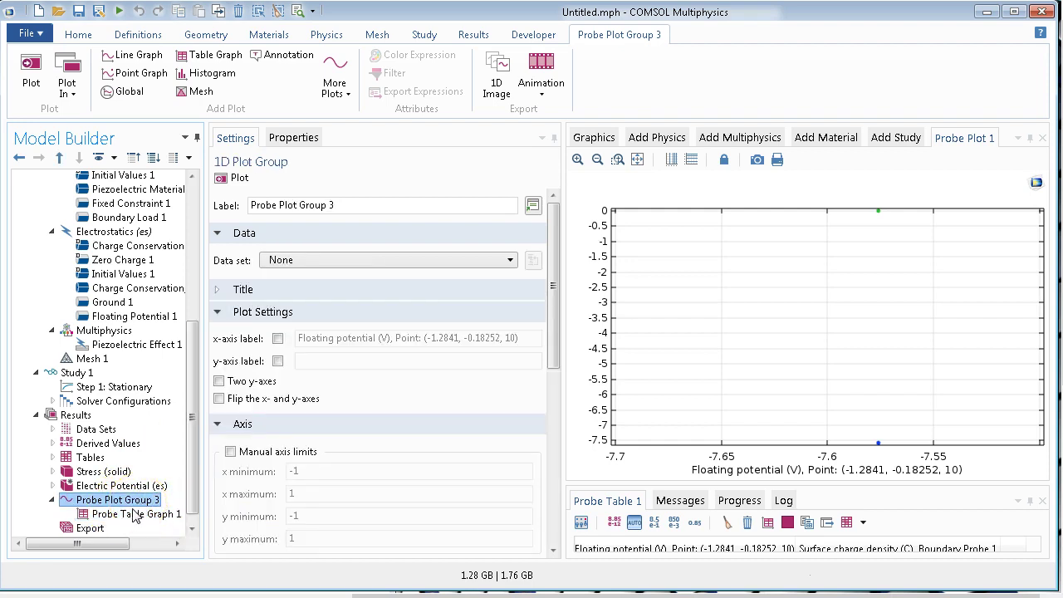
left_click(120, 514)
scroll(86, 530, "down", 1)
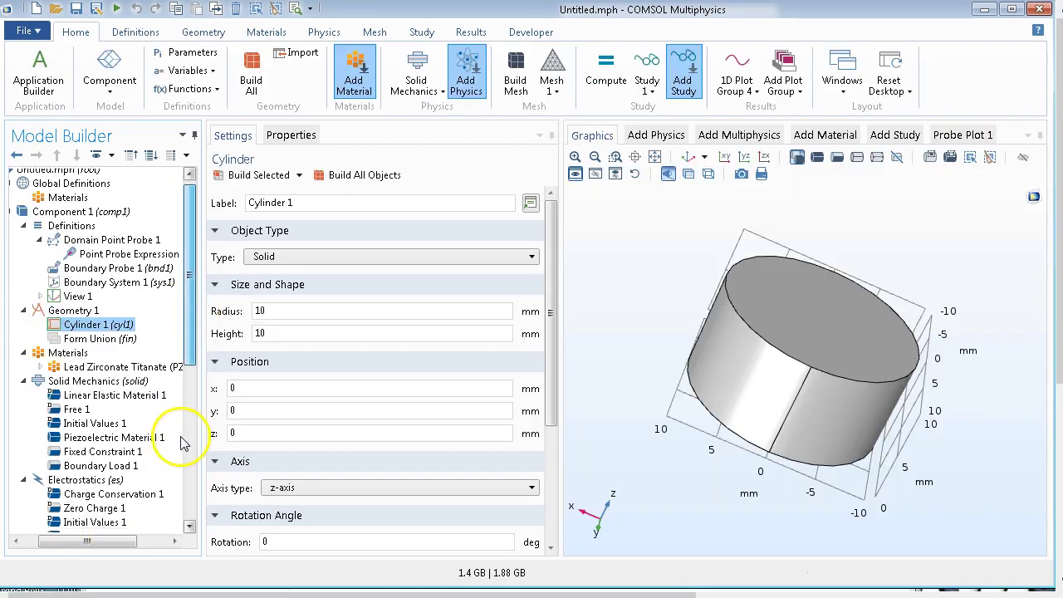
Show Point Graph 1 under 1D Plot Group 4 and select bnd1, reading about 1.46×10⁻¹³ C.
scroll(180, 439, "down", 5)
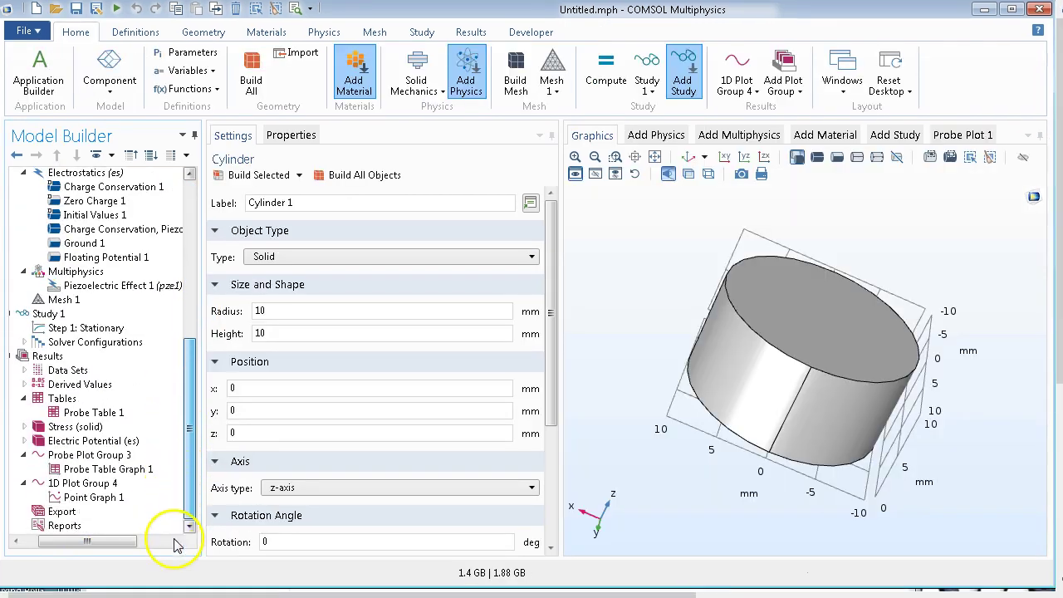
left_click(88, 484)
left_click(92, 496)
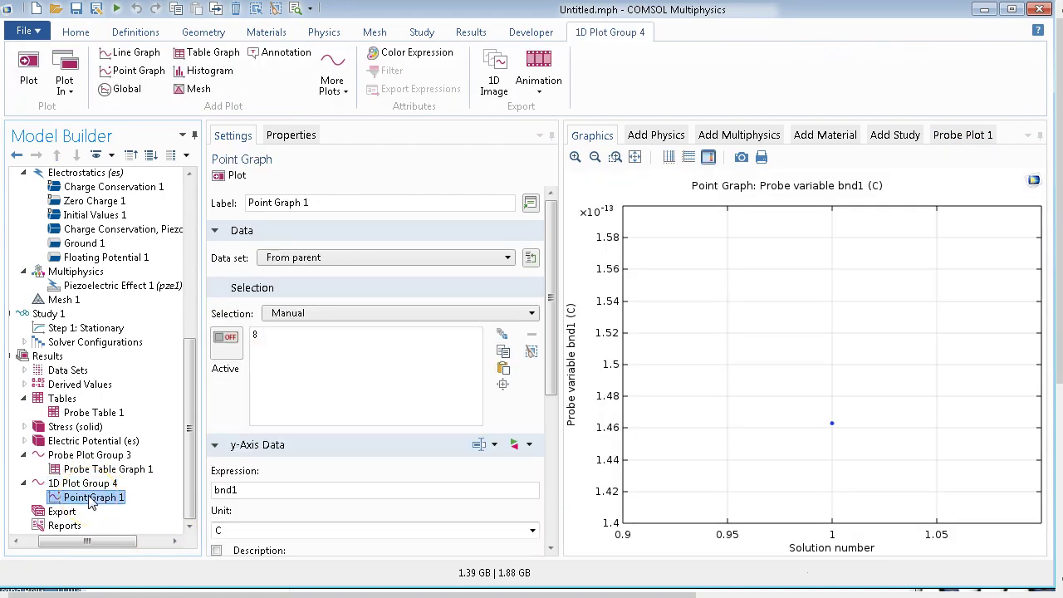
left_click(83, 484)
left_click(91, 498)
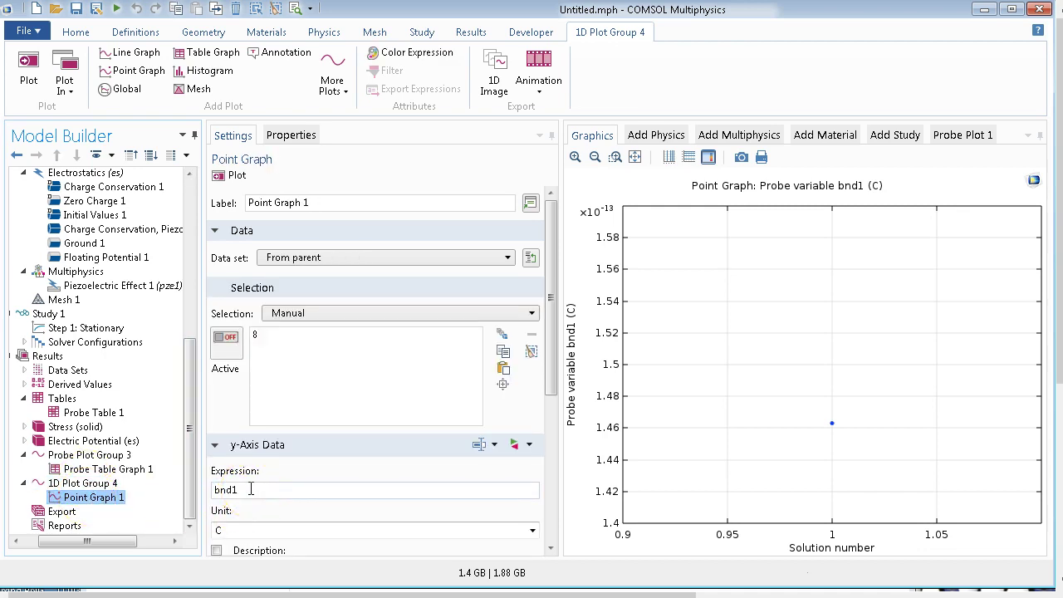
double_click(225, 490)
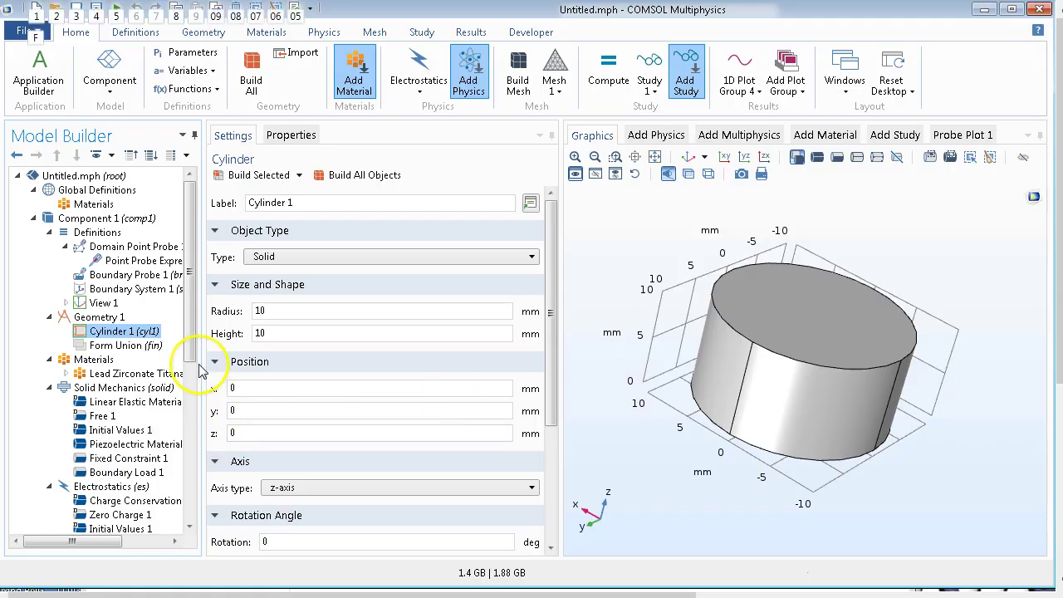
Check that Floating Potential 1 keeps a user-defined electric charge of 0 C.
left_click_drag(189, 326, 150, 517)
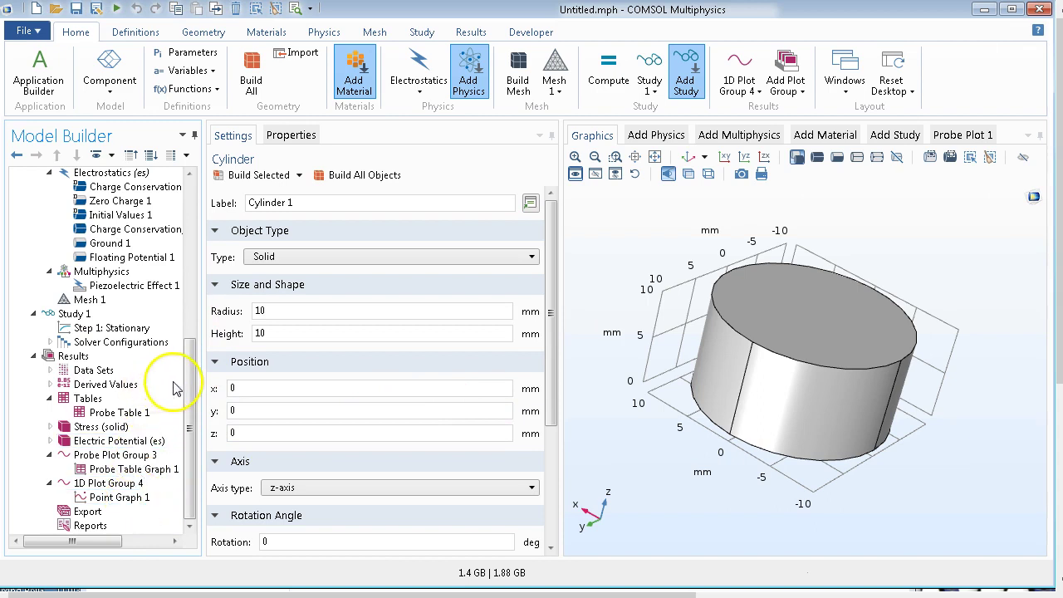
left_click_drag(190, 380, 203, 323)
left_click(133, 374)
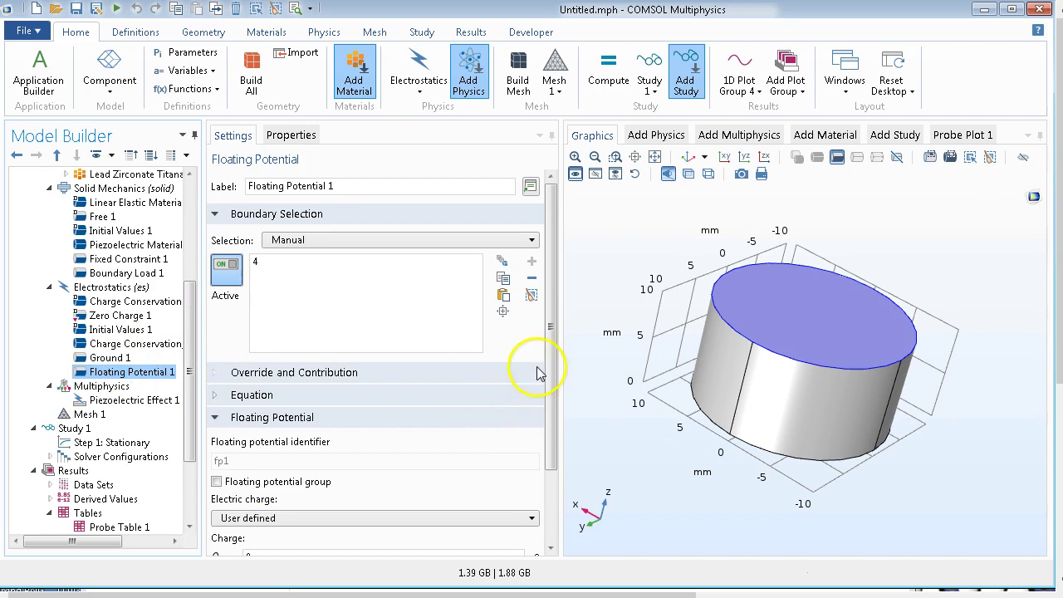
left_click_drag(549, 373, 548, 475)
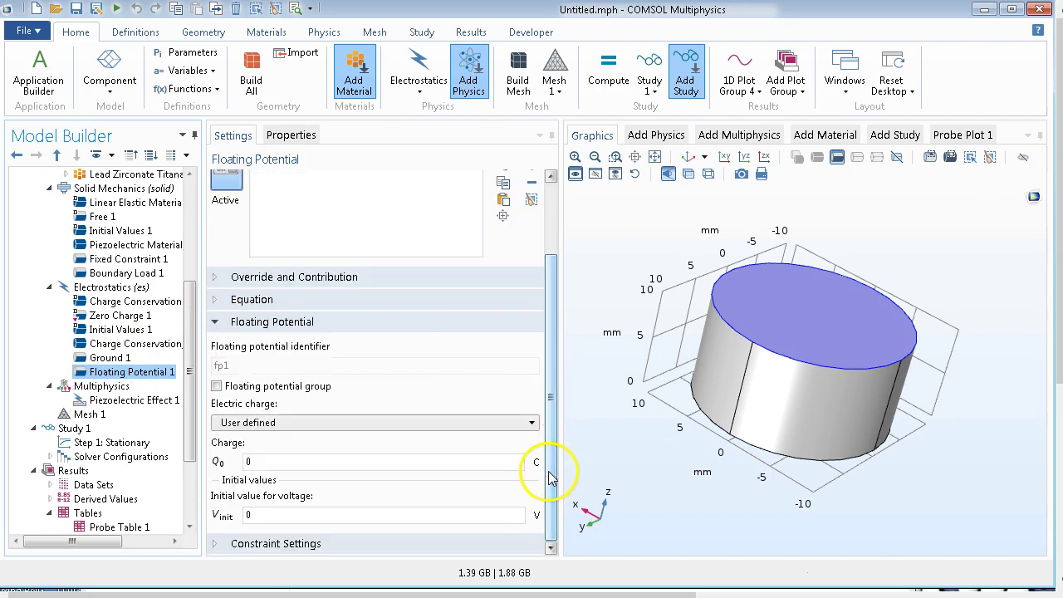
left_click(313, 427)
left_click(314, 429)
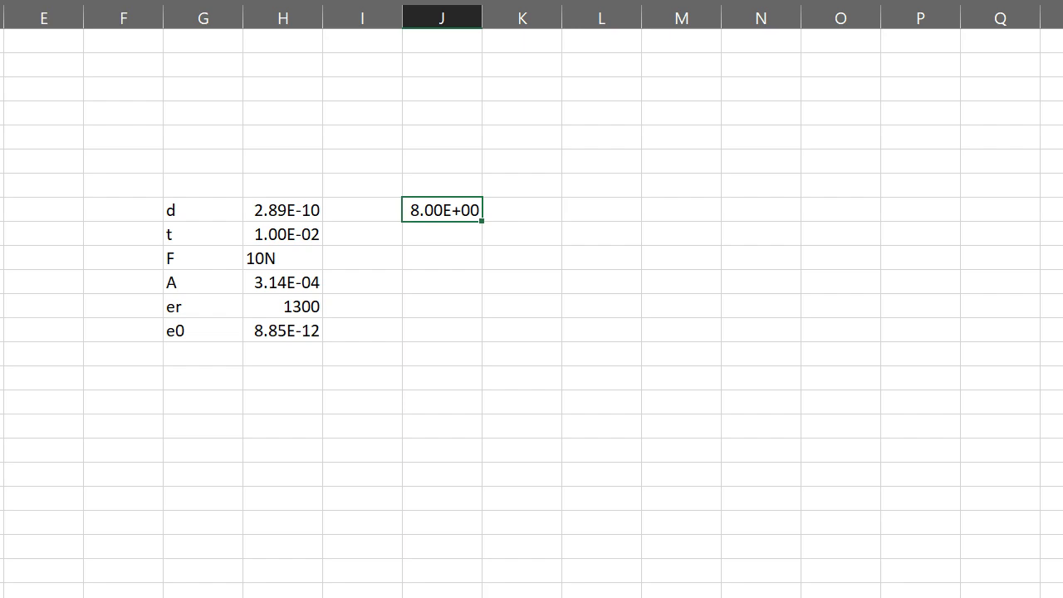
Bracket the d–e0 parameter rows and handwrite the numerator dFt over a fraction line.
mouse_move(157, 184)
left_mouse_down()
mouse_move(122, 260)
mouse_move(155, 366)
left_mouse_up()
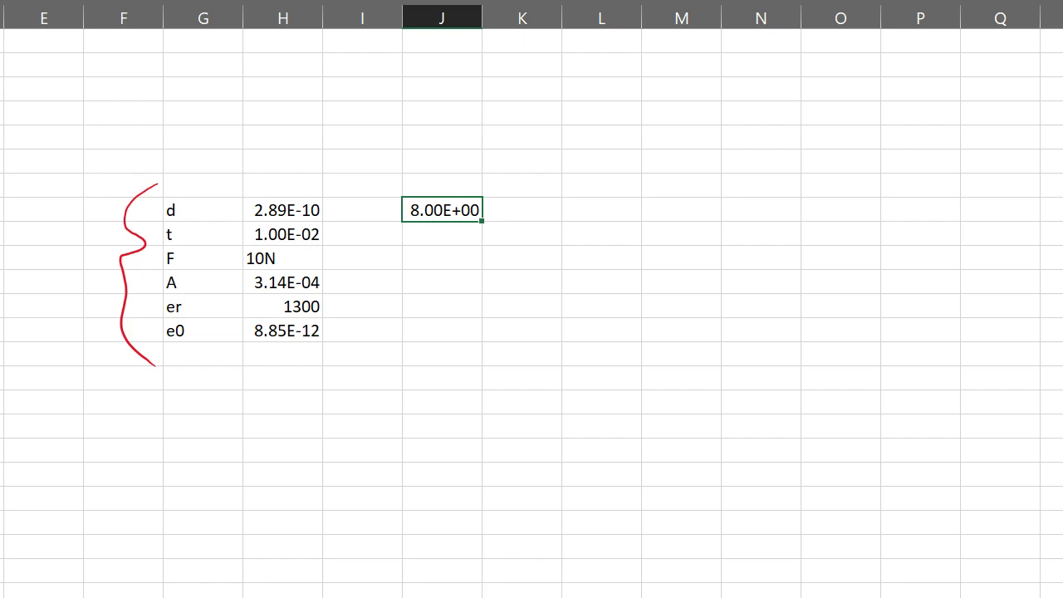
left_click_drag(496, 282, 490, 306)
mouse_move(494, 259)
left_mouse_down()
mouse_move(504, 312)
mouse_move(536, 280)
mouse_move(517, 271)
mouse_move(515, 312)
left_mouse_up()
mouse_move(508, 259)
left_mouse_down()
mouse_move(514, 309)
mouse_move(533, 259)
mouse_move(556, 258)
mouse_move(562, 303)
mouse_move(570, 276)
left_mouse_up()
left_click_drag(463, 337, 572, 318)
mouse_move(488, 351)
left_mouse_down()
mouse_move(487, 392)
mouse_move(504, 373)
mouse_move(519, 388)
left_mouse_up()
Write the denominator εrε0A and draw an arrow to the 8.00E+00 result in column J.
left_click_drag(528, 381, 532, 393)
left_click_drag(556, 343, 549, 385)
mouse_move(559, 342)
left_mouse_down()
mouse_move(552, 389)
mouse_move(568, 366)
left_mouse_up()
mouse_move(452, 340)
left_mouse_down()
mouse_move(407, 265)
mouse_move(429, 281)
left_mouse_up()
mouse_move(1062, 102)
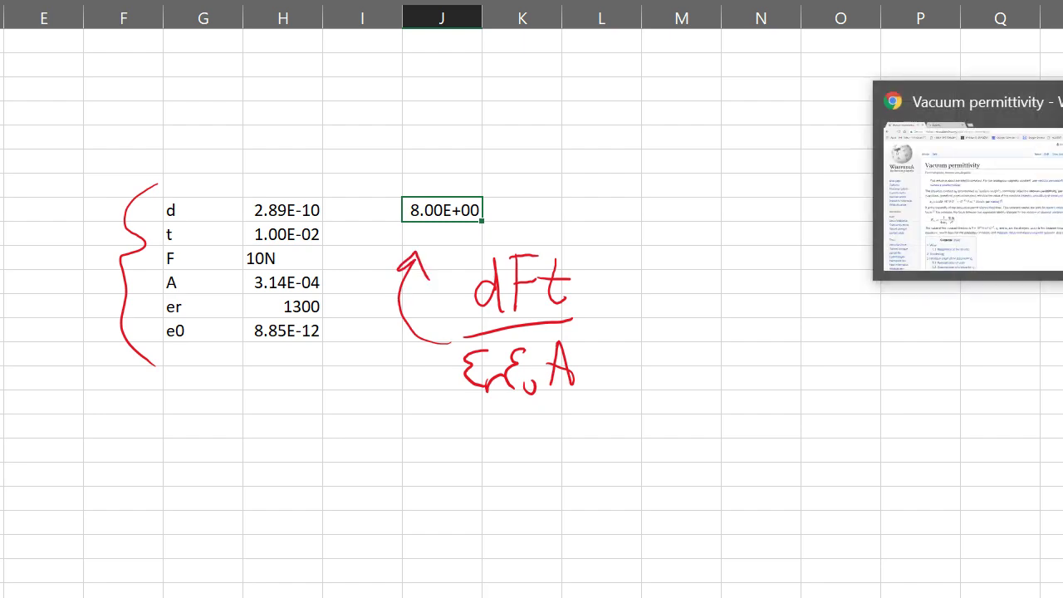